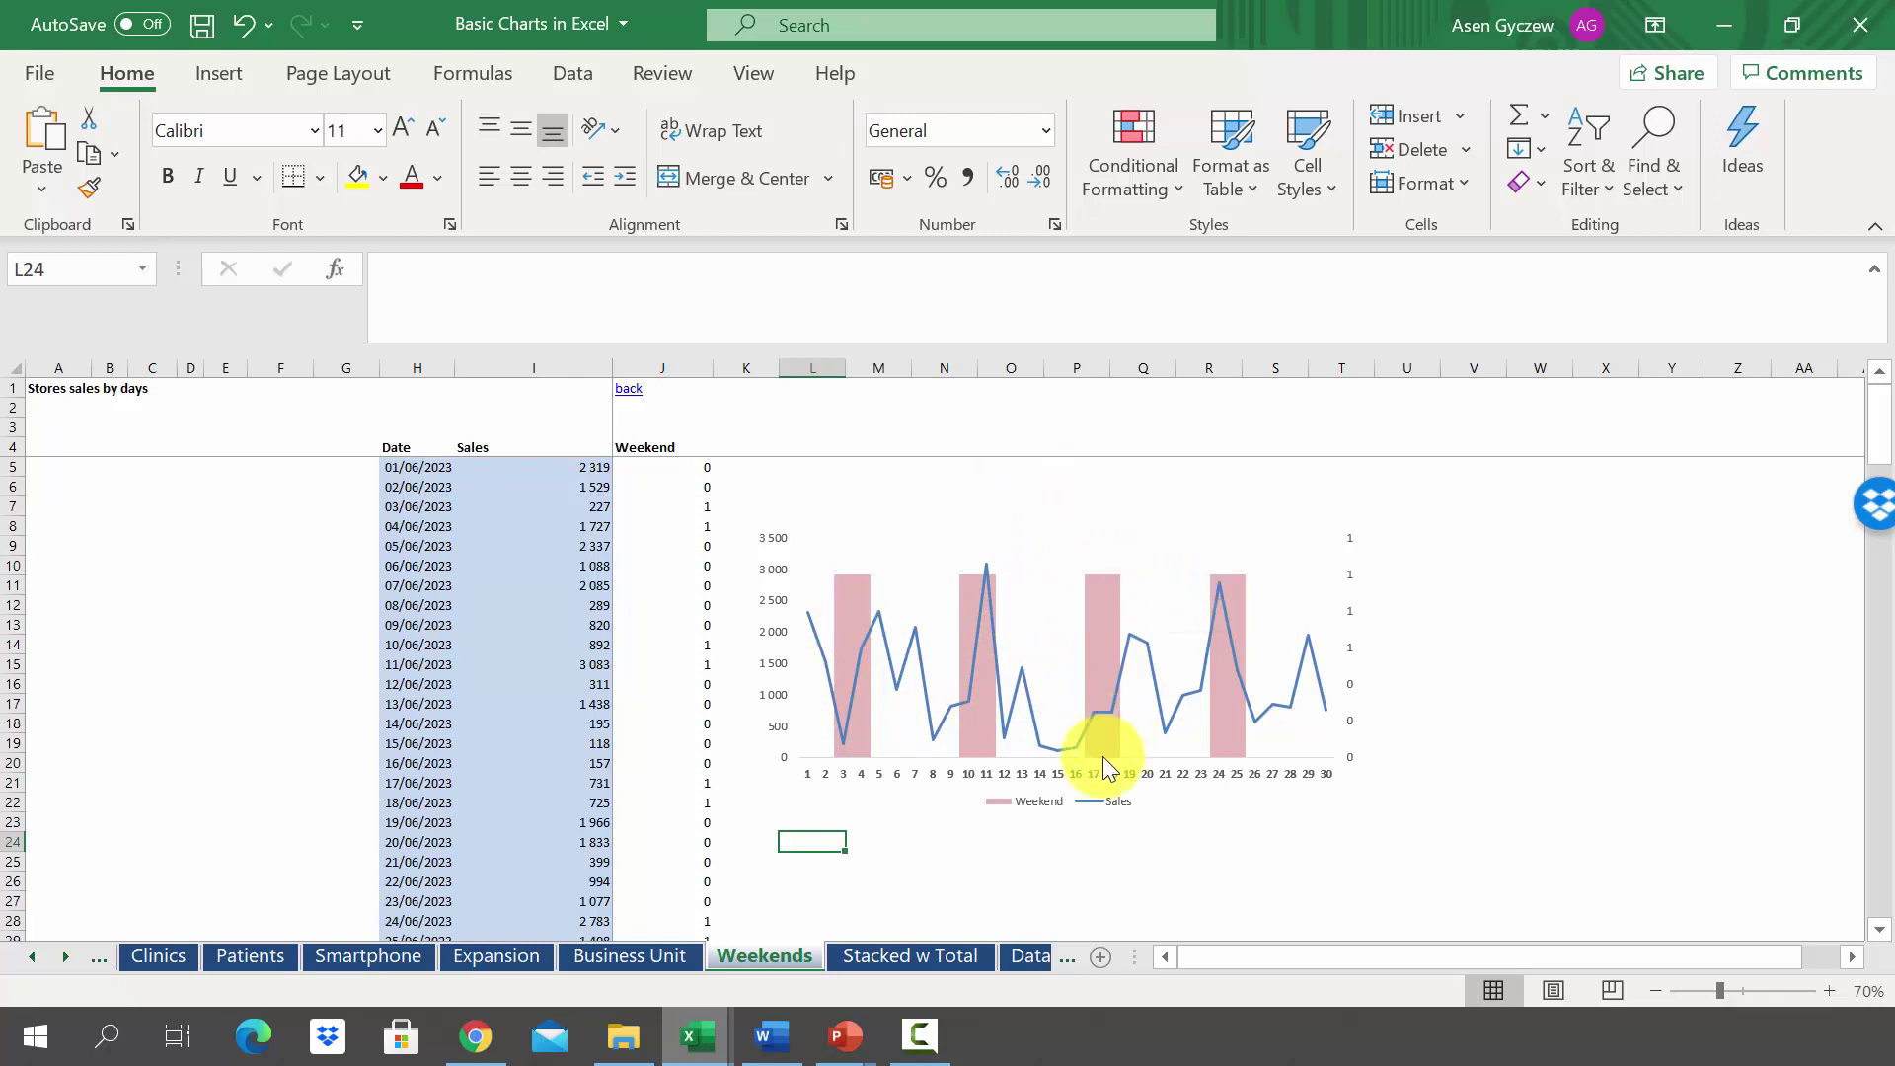
Step: Switch to the 'Basic Charts in Excel - Empty' workbook's Weekends sheet
{"action": "left_click", "coordinate": [1150, 842]}
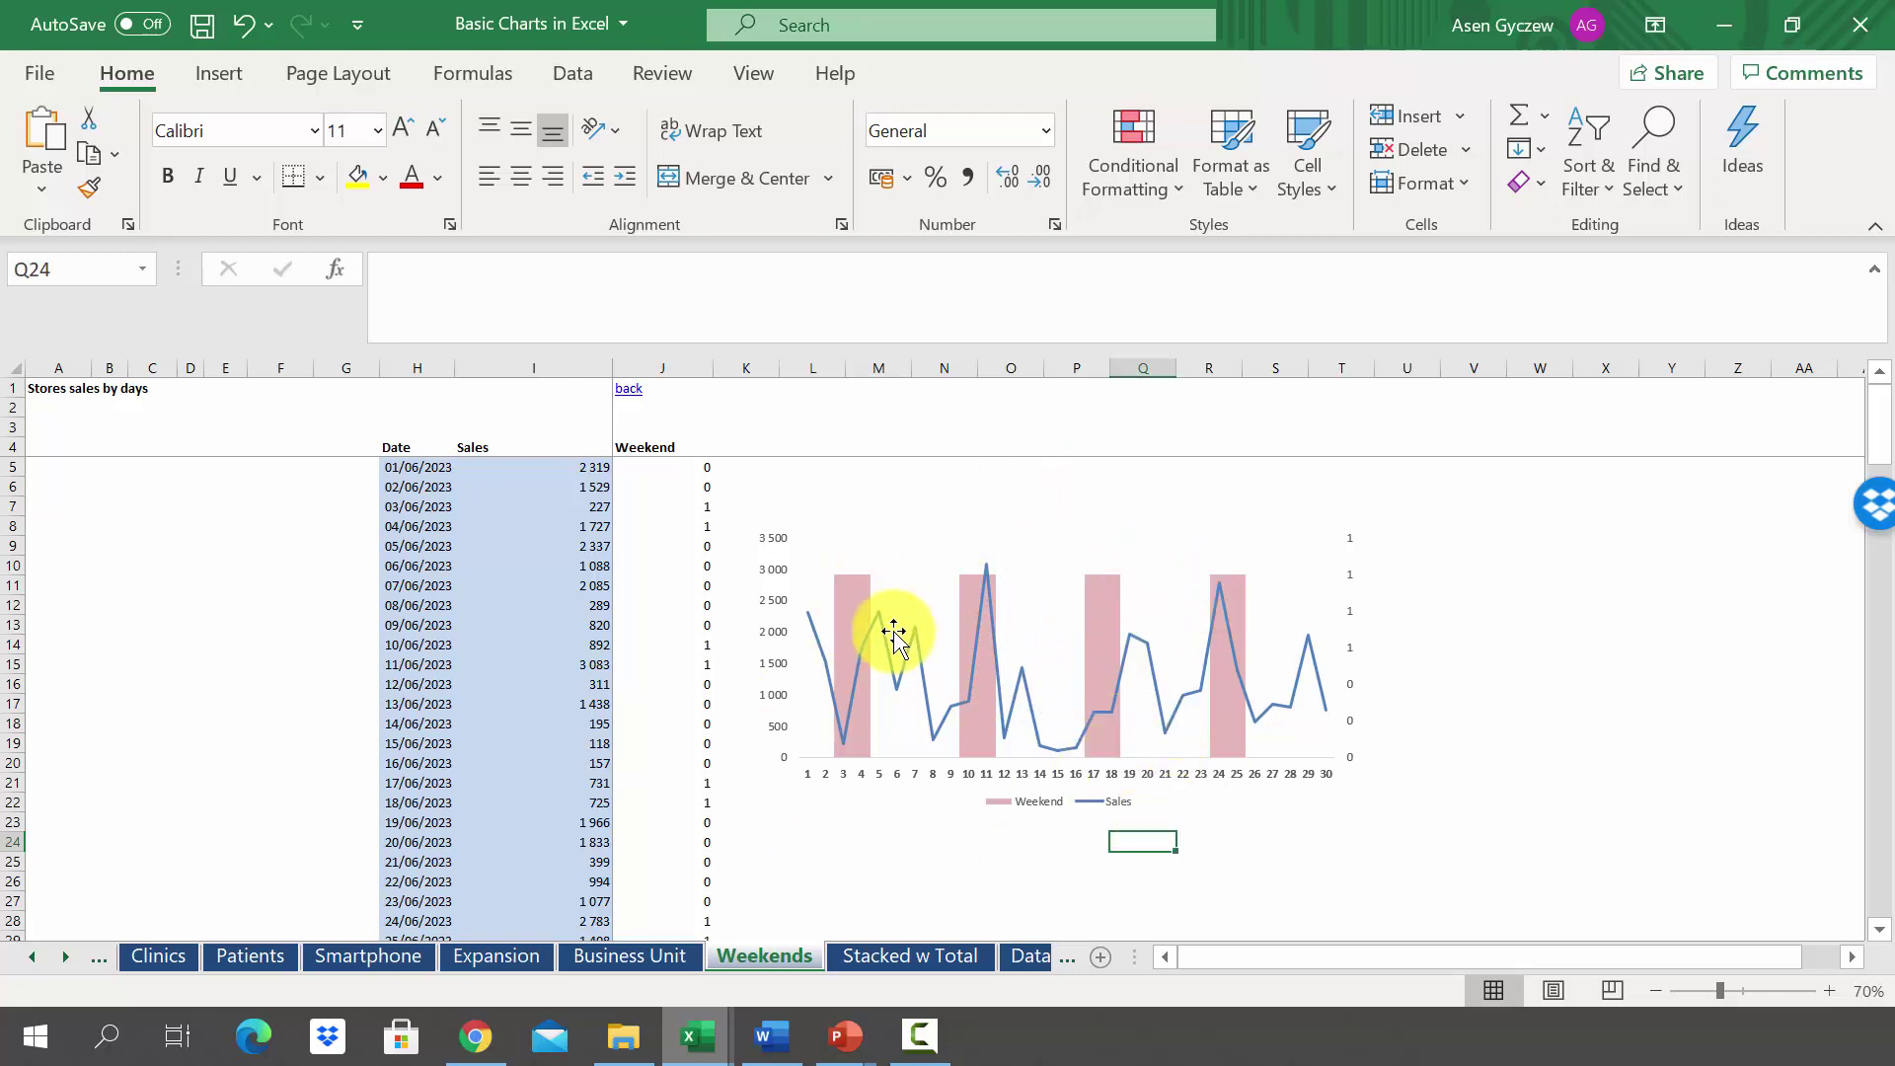
{"action": "mouse_move", "coordinate": [698, 1038]}
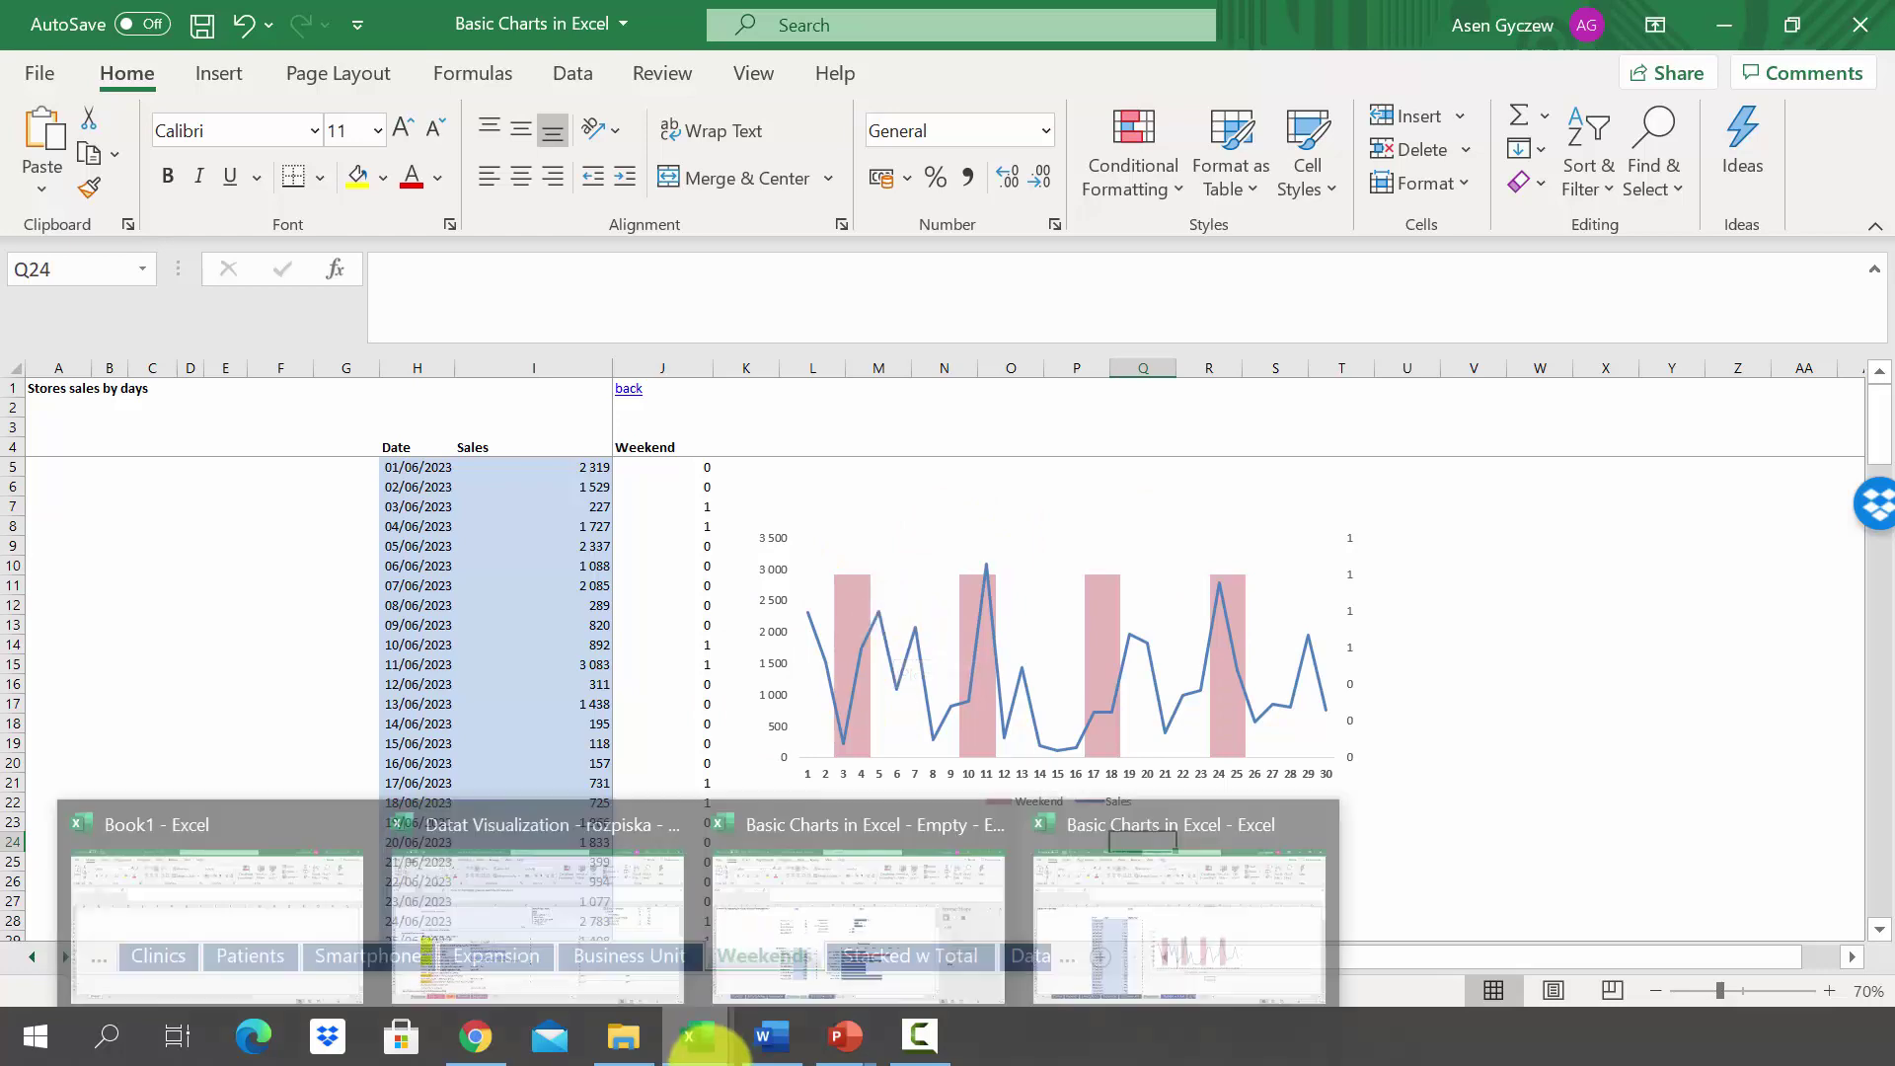
{"action": "left_click", "coordinate": [798, 897]}
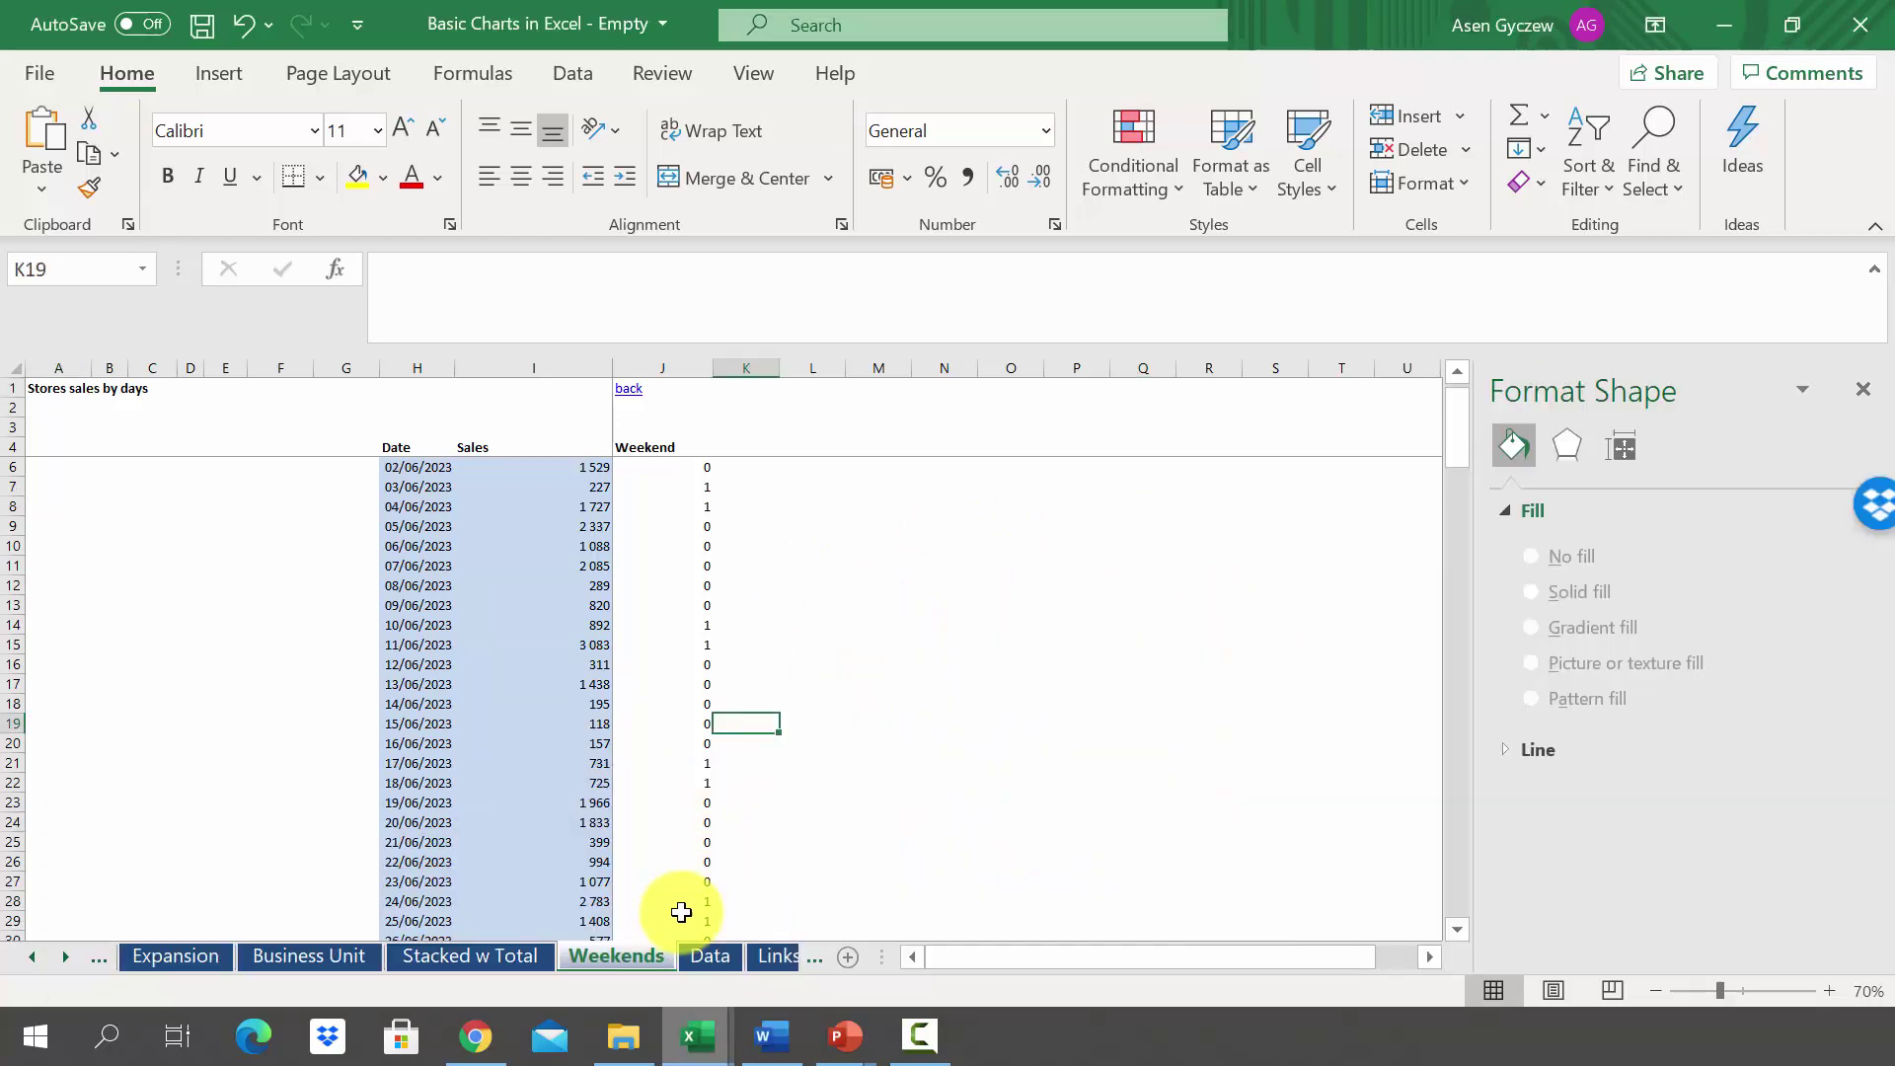
Step: Inspect the Sales and Weekend columns and the =IF(WEEKDAY(H6;2)>=6;1;0) formulas in J6, J7 and J11
{"action": "left_click", "coordinate": [626, 564]}
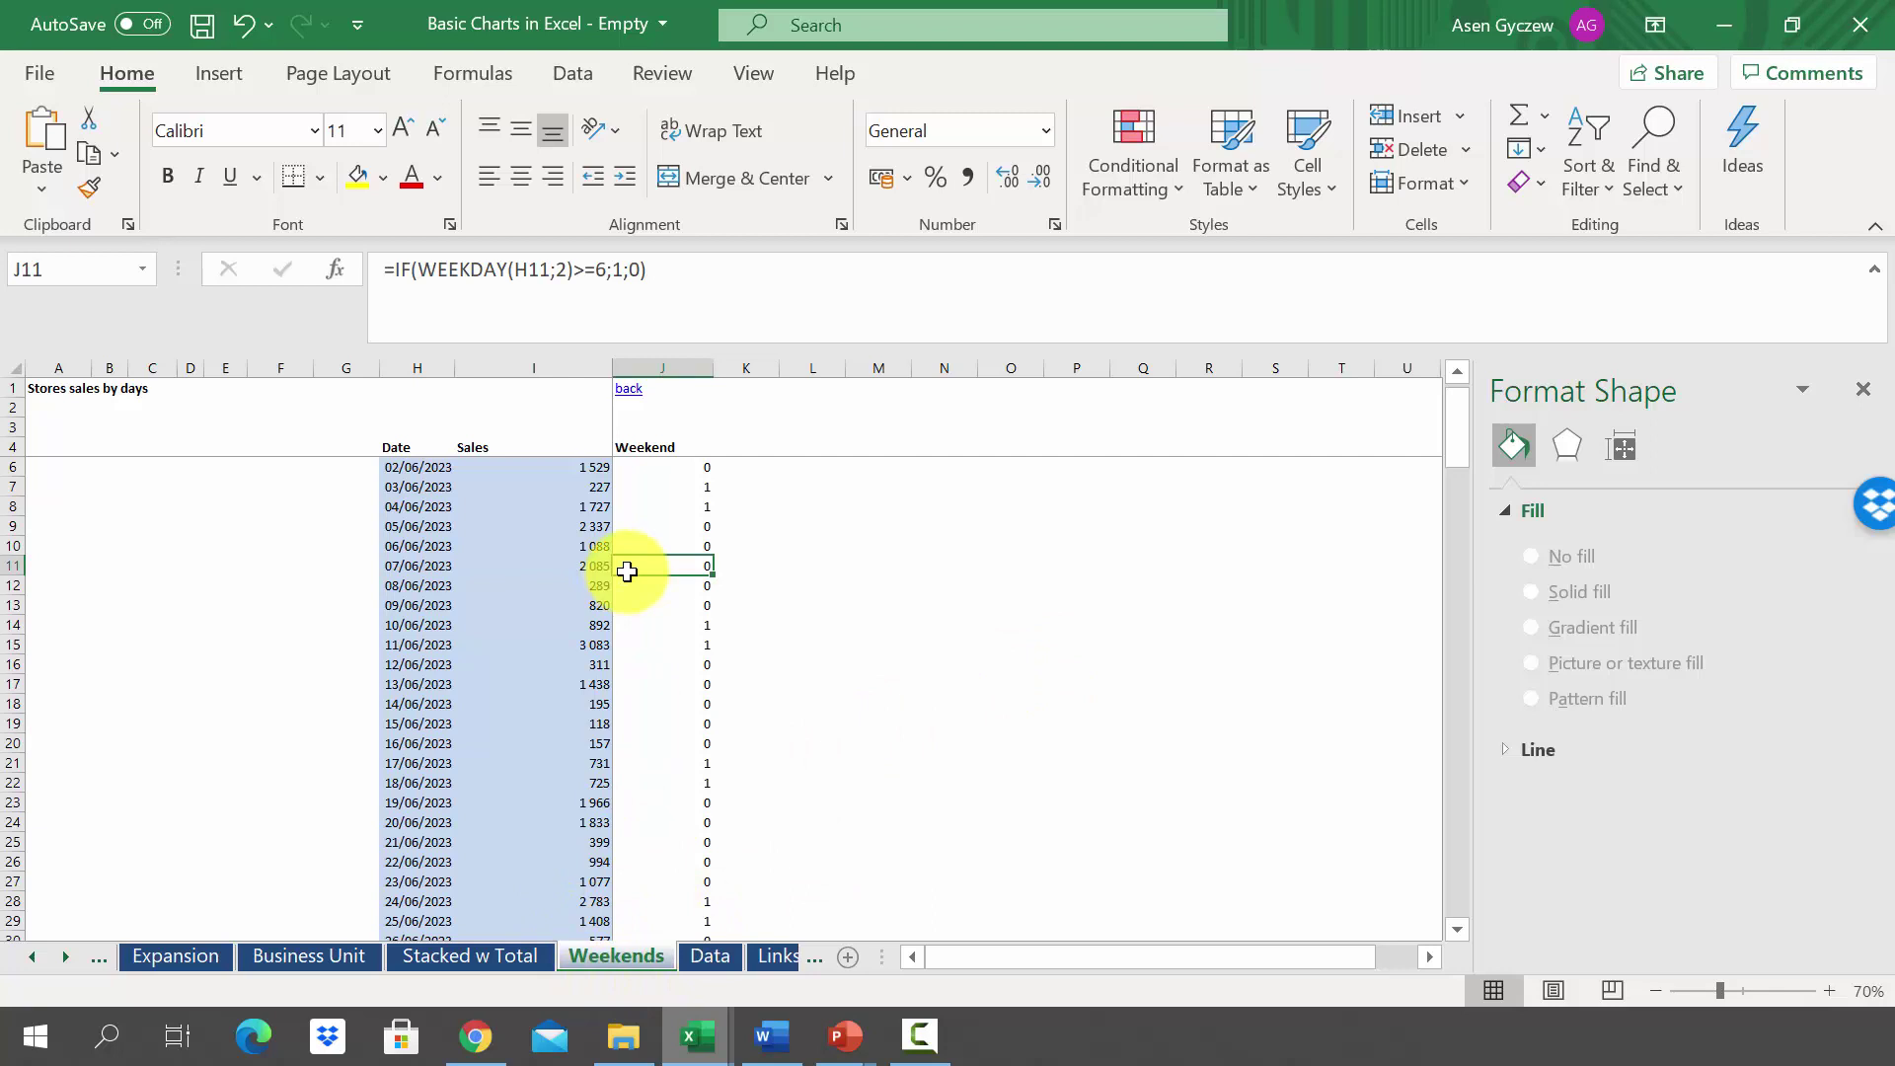
{"action": "left_click", "coordinate": [528, 369]}
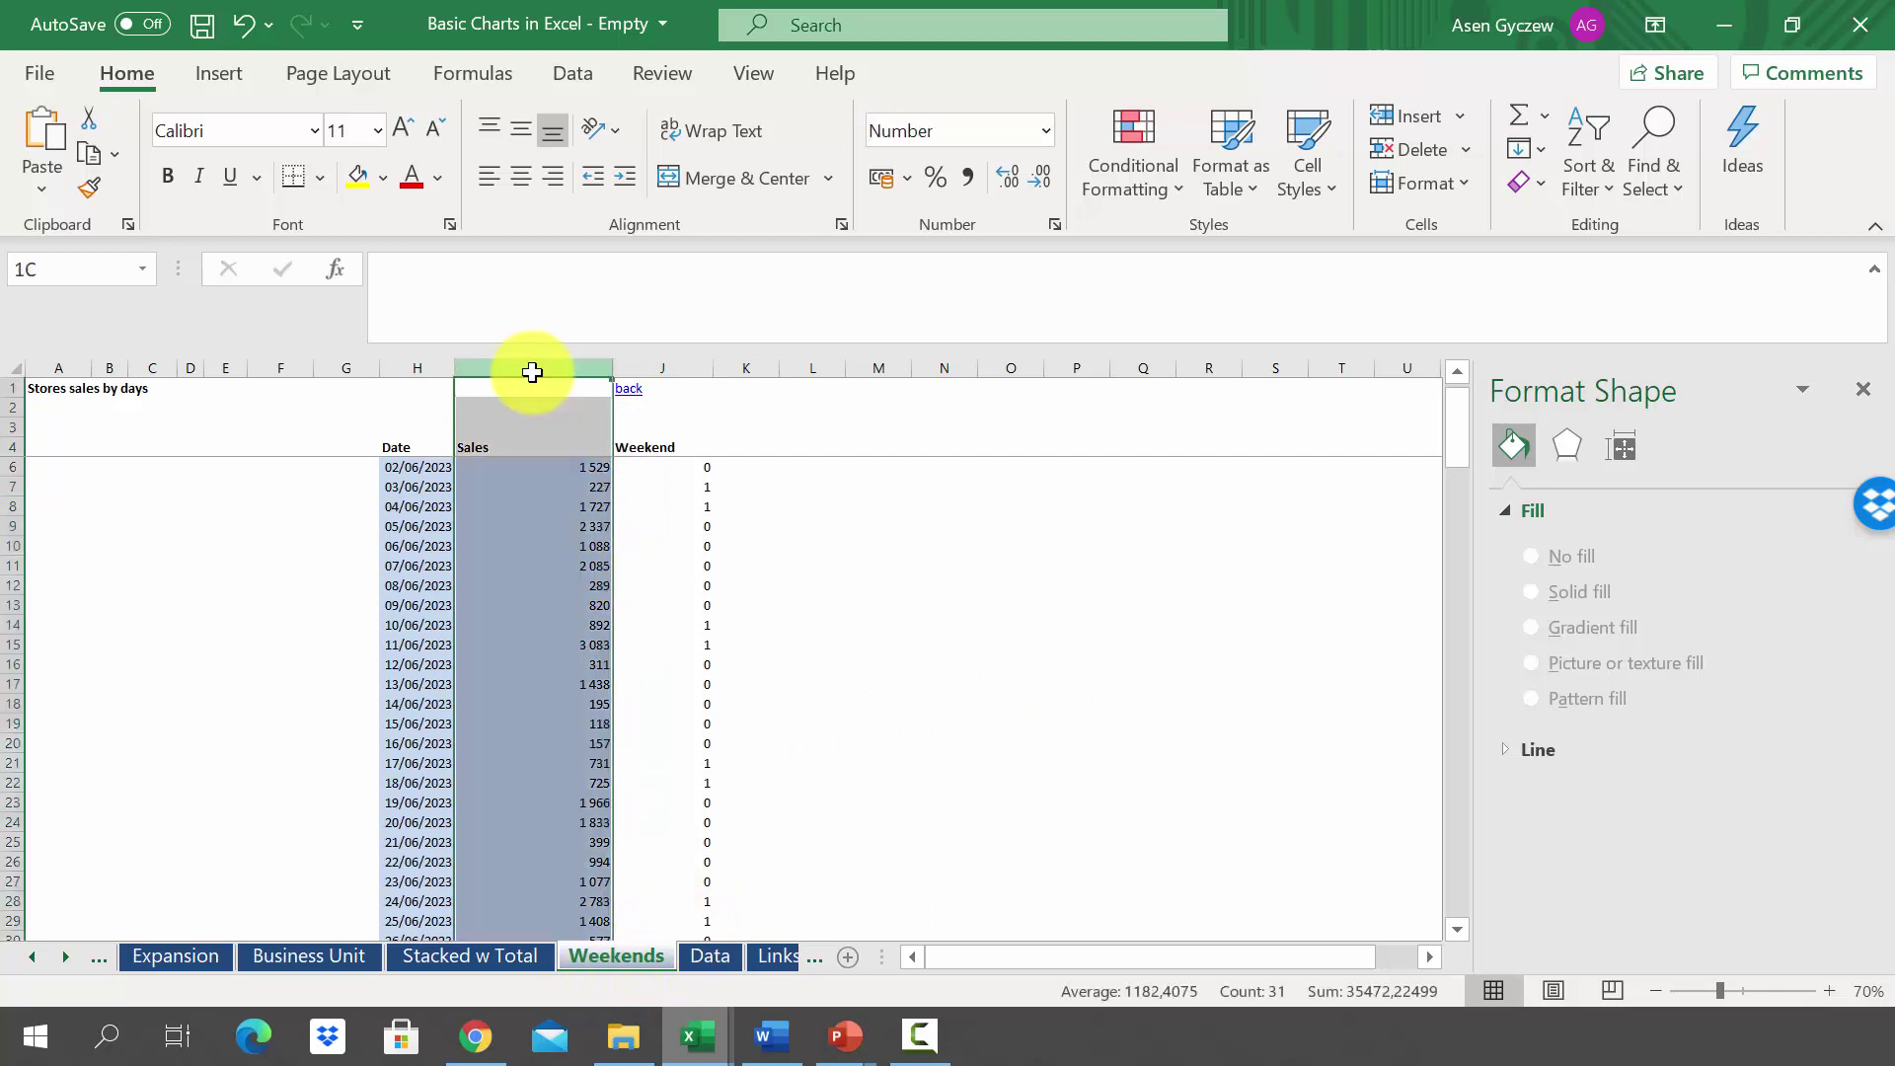
{"action": "left_click", "coordinate": [665, 368]}
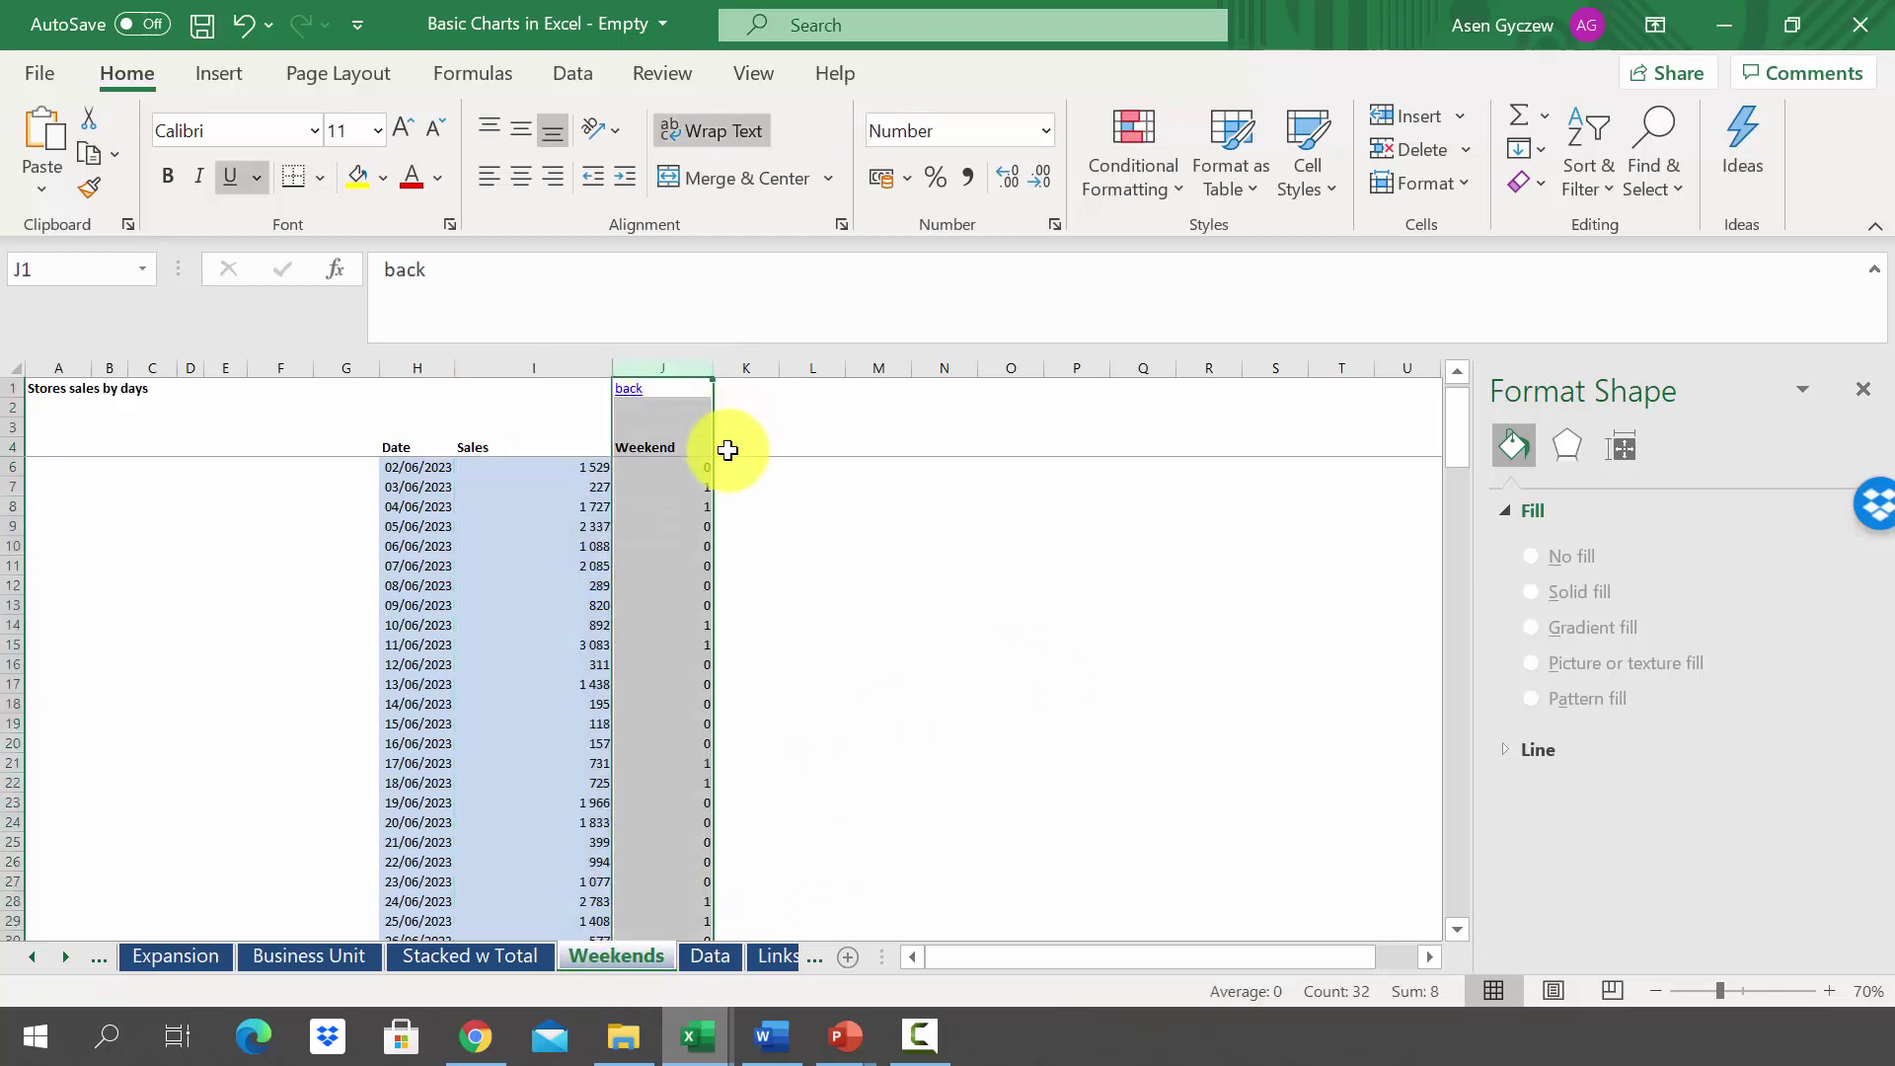
{"action": "left_click", "coordinate": [689, 467]}
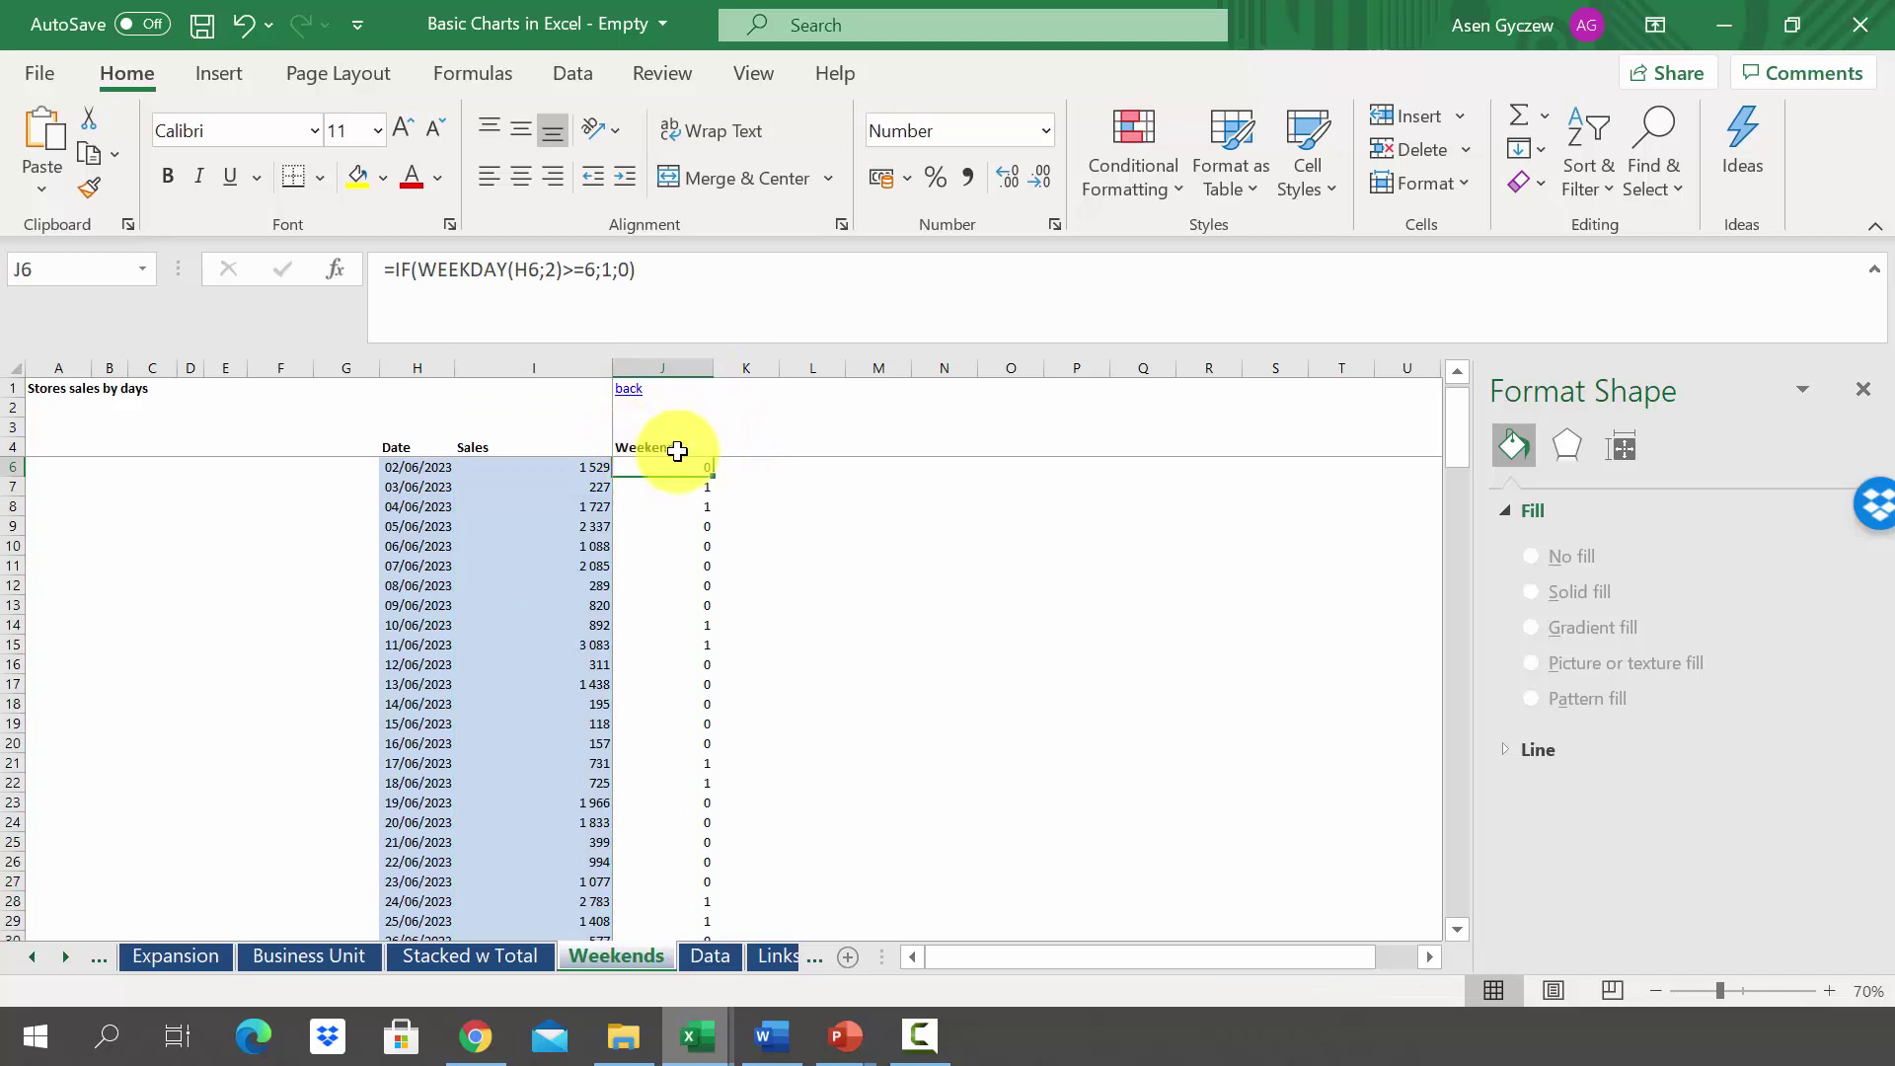
{"action": "left_click", "coordinate": [685, 443]}
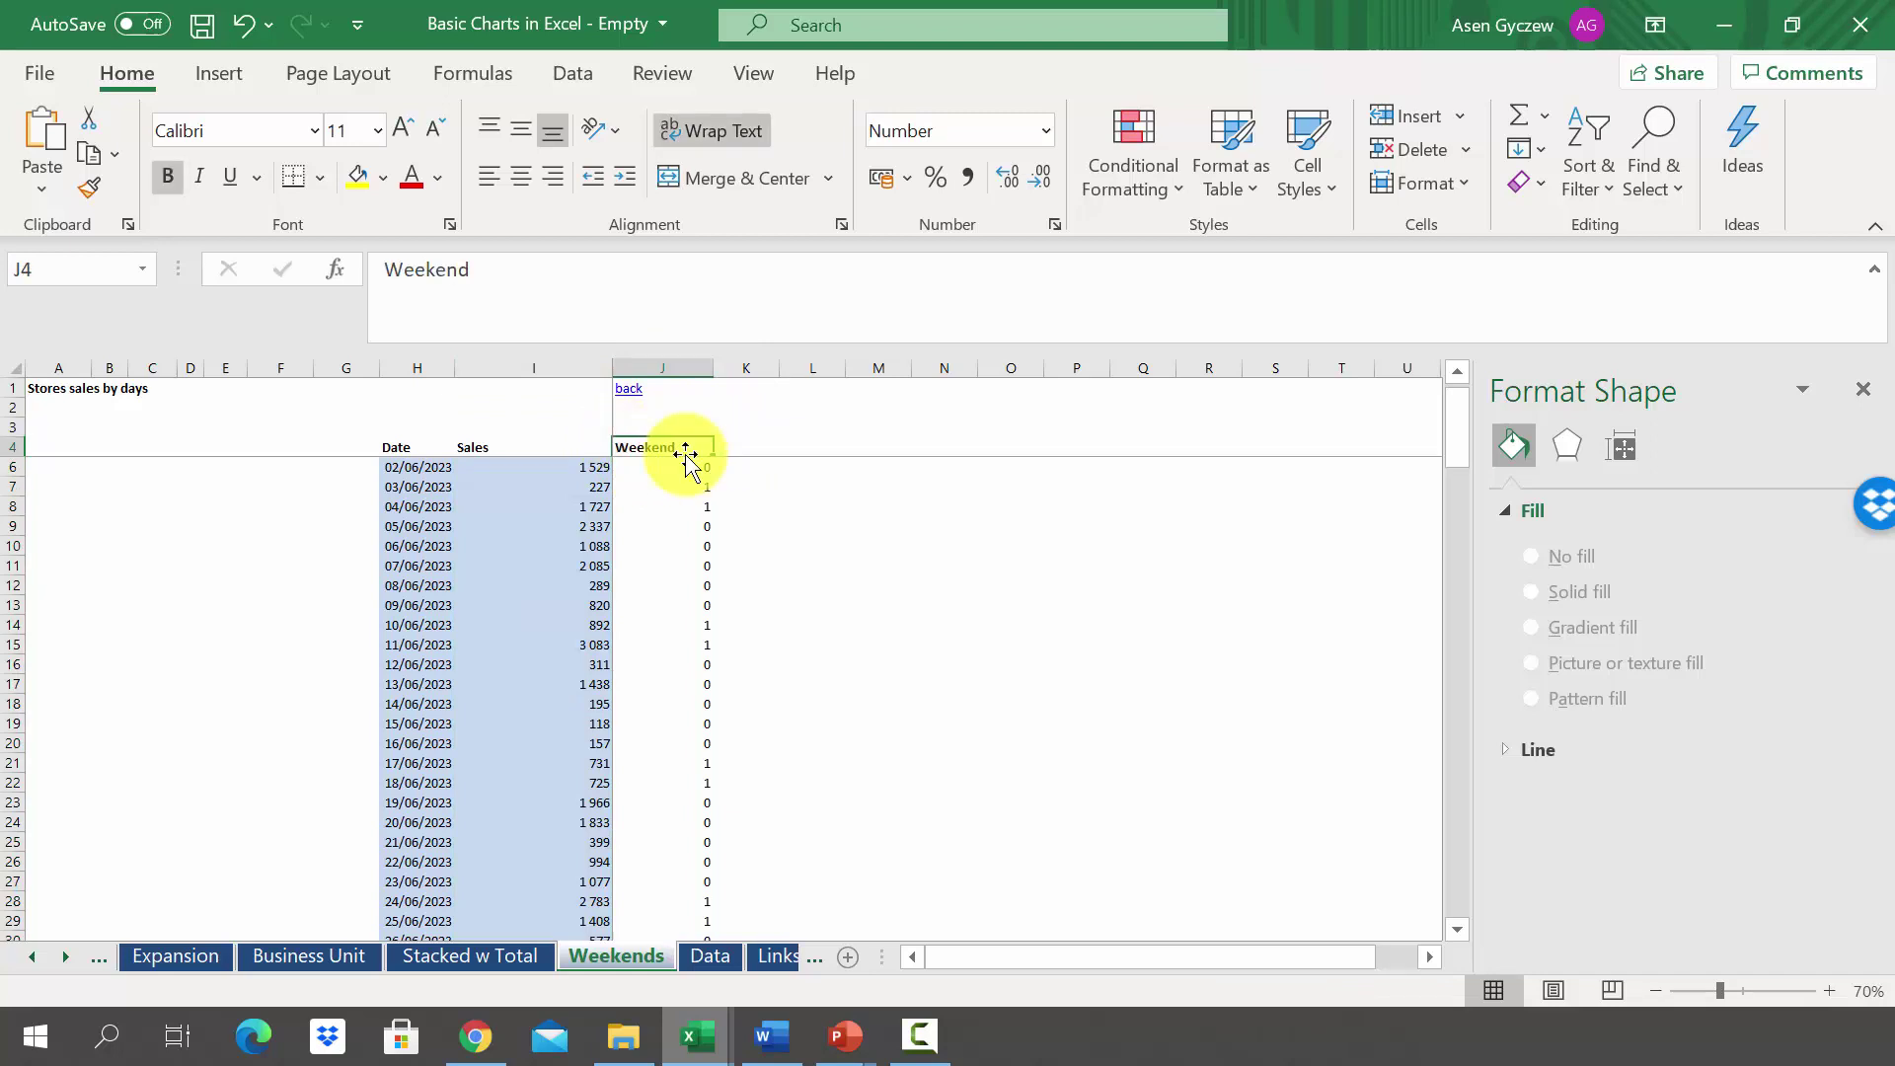
{"action": "left_click", "coordinate": [686, 466]}
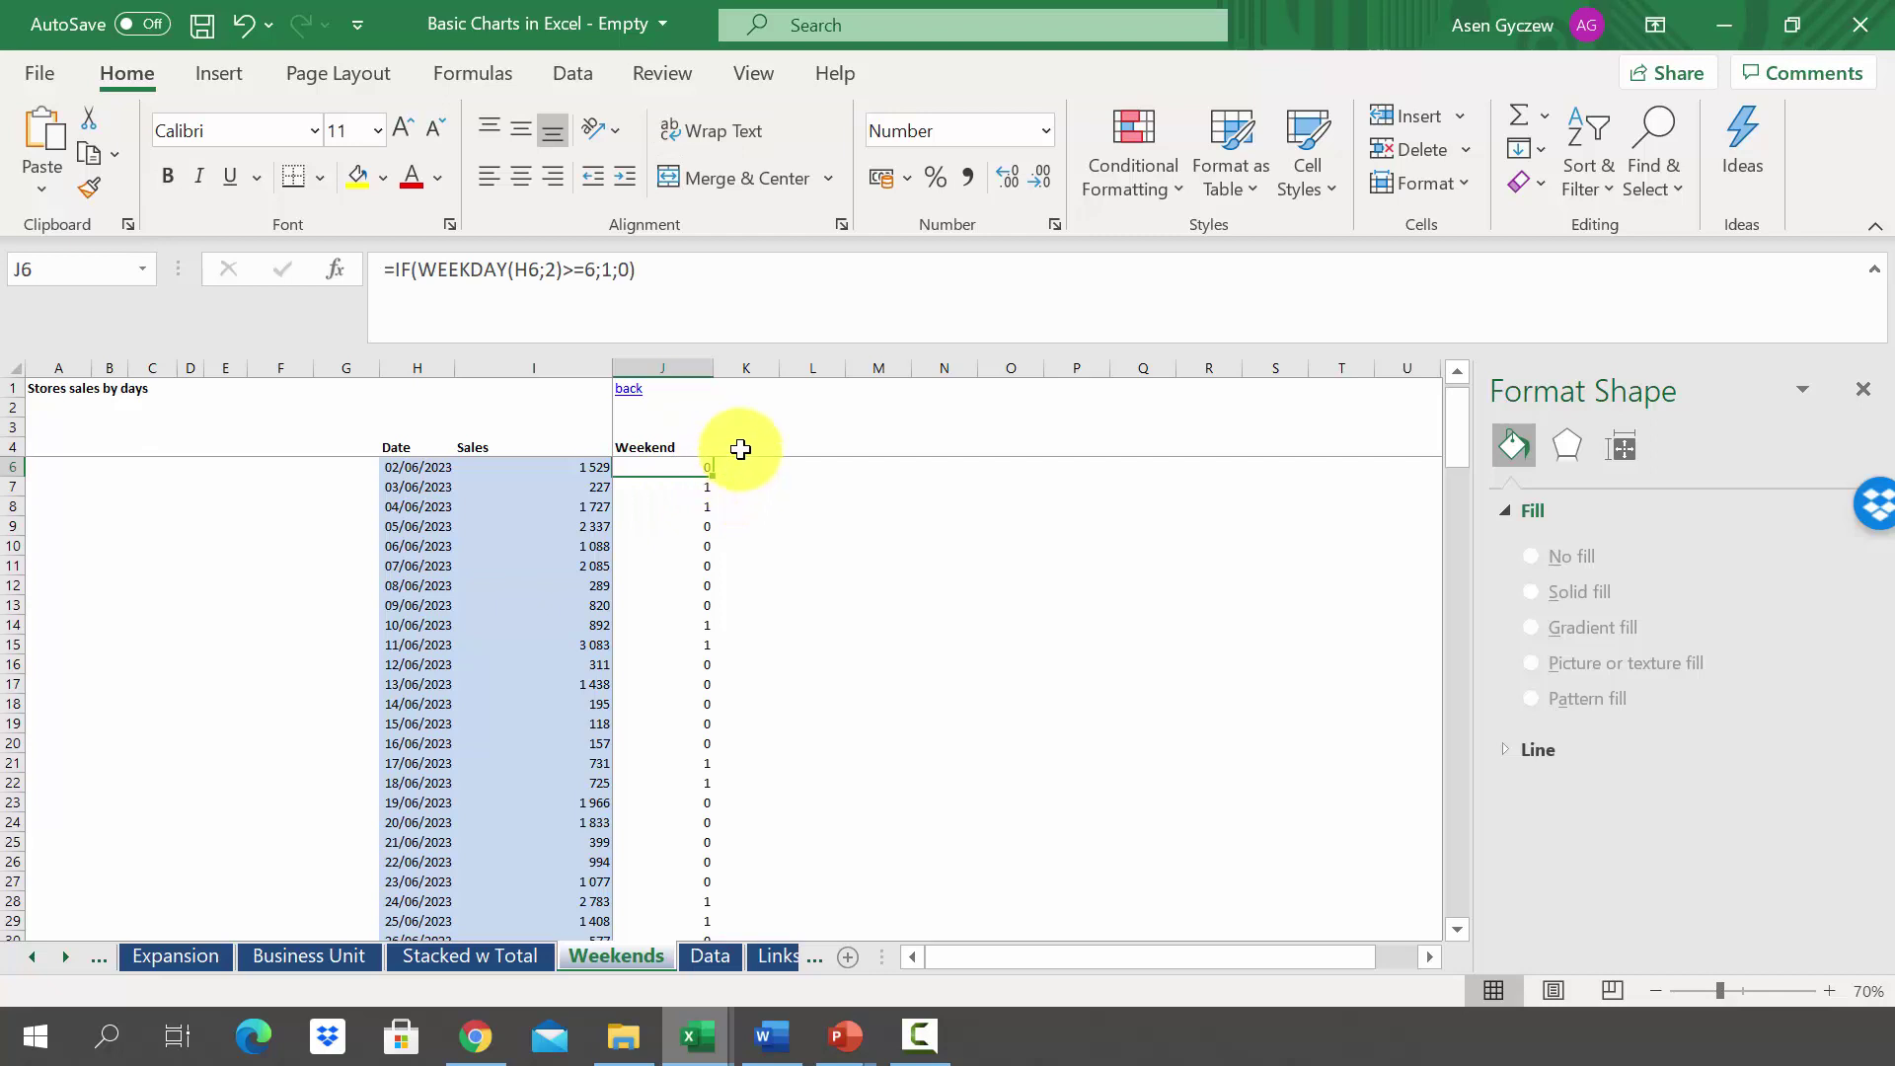
{"action": "left_click", "coordinate": [697, 485]}
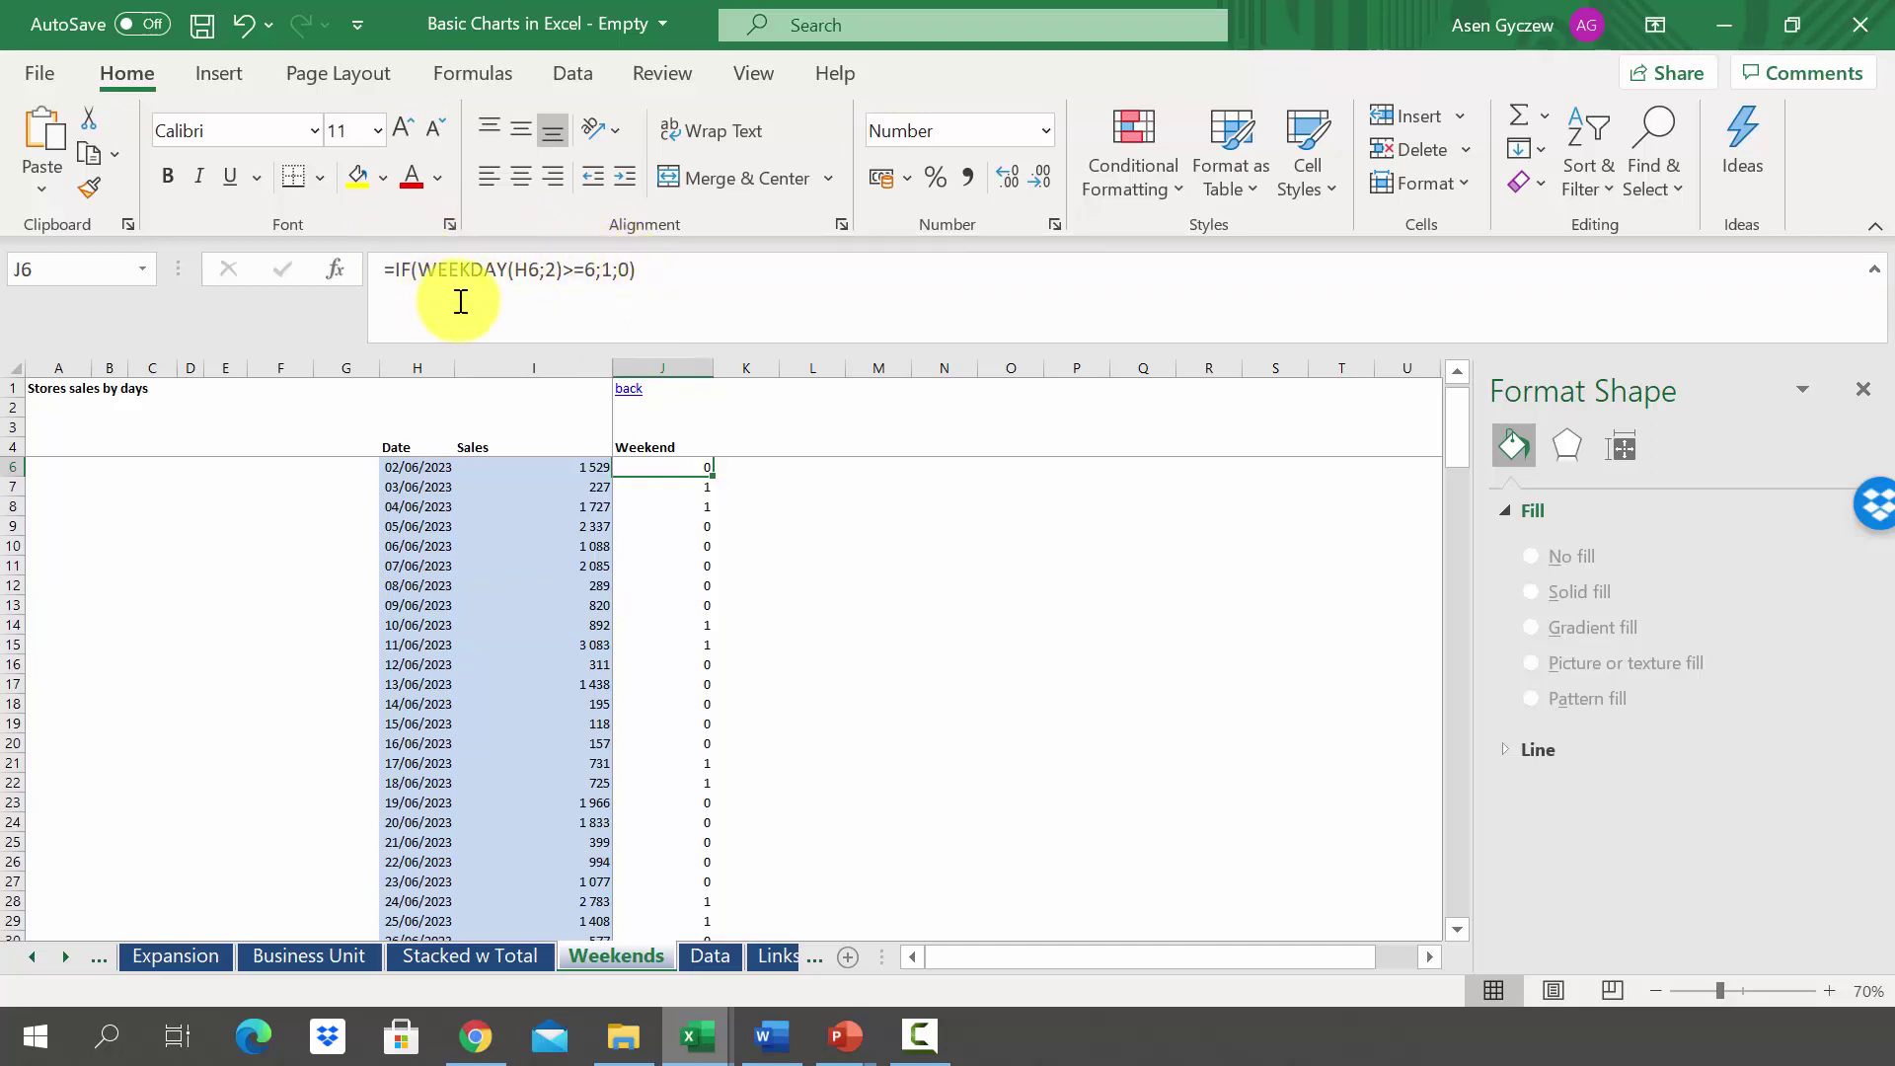
Step: Review the >= comparison in J6's formula and commit it unchanged
{"action": "left_click", "coordinate": [541, 267]}
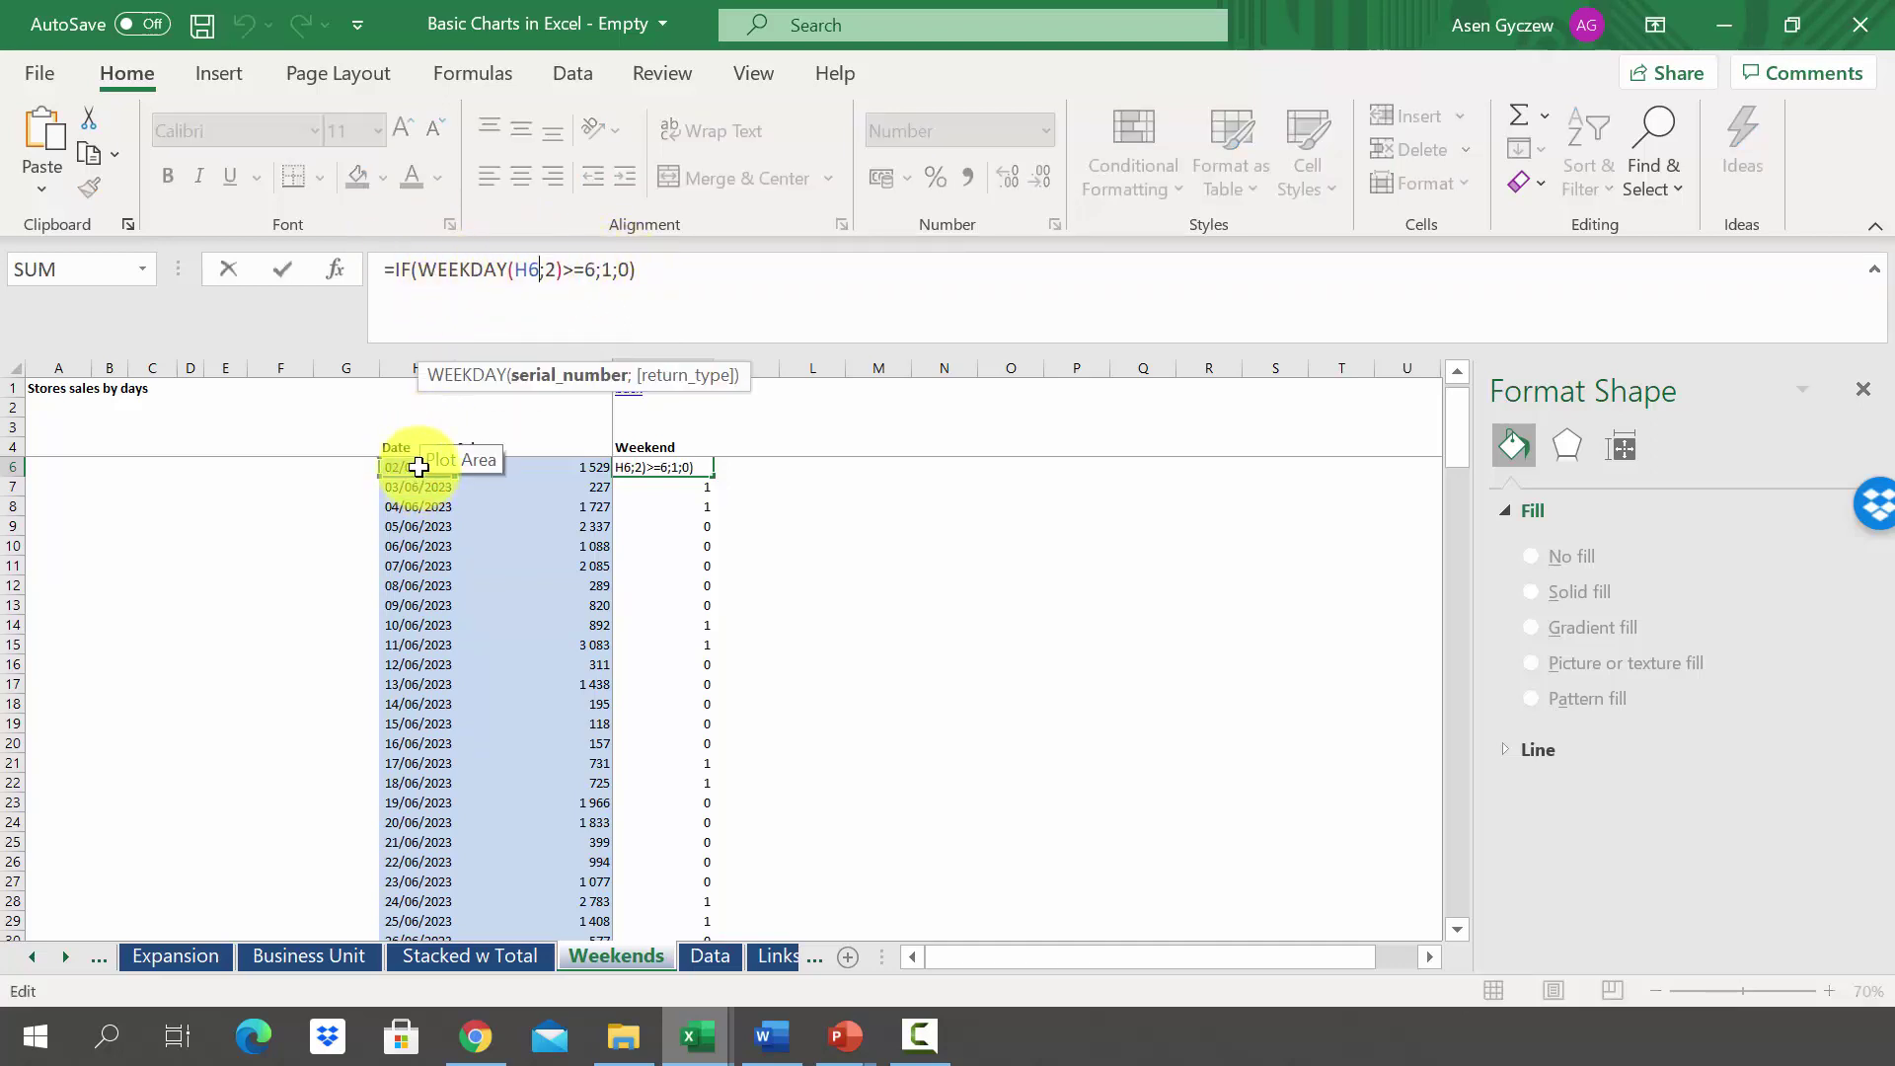
{"action": "left_click", "coordinate": [584, 271]}
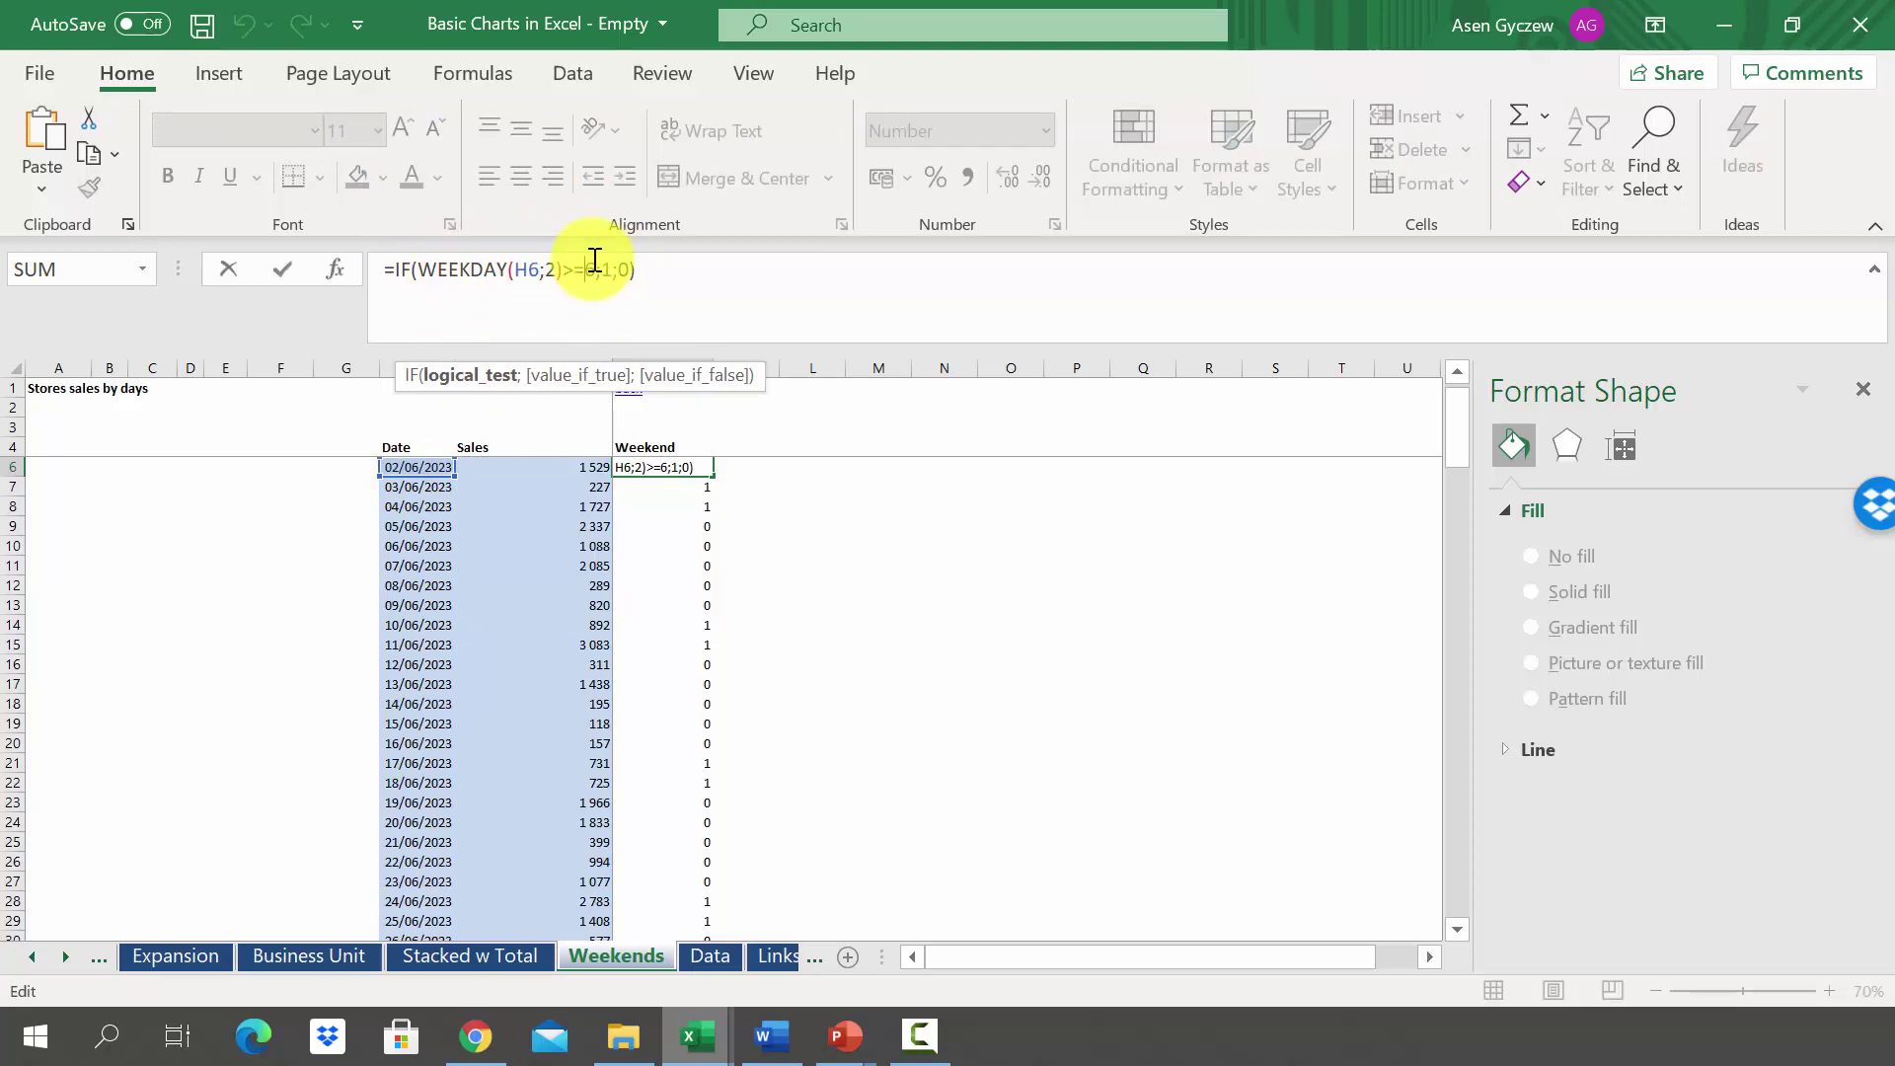
{"action": "key", "text": "Return"}
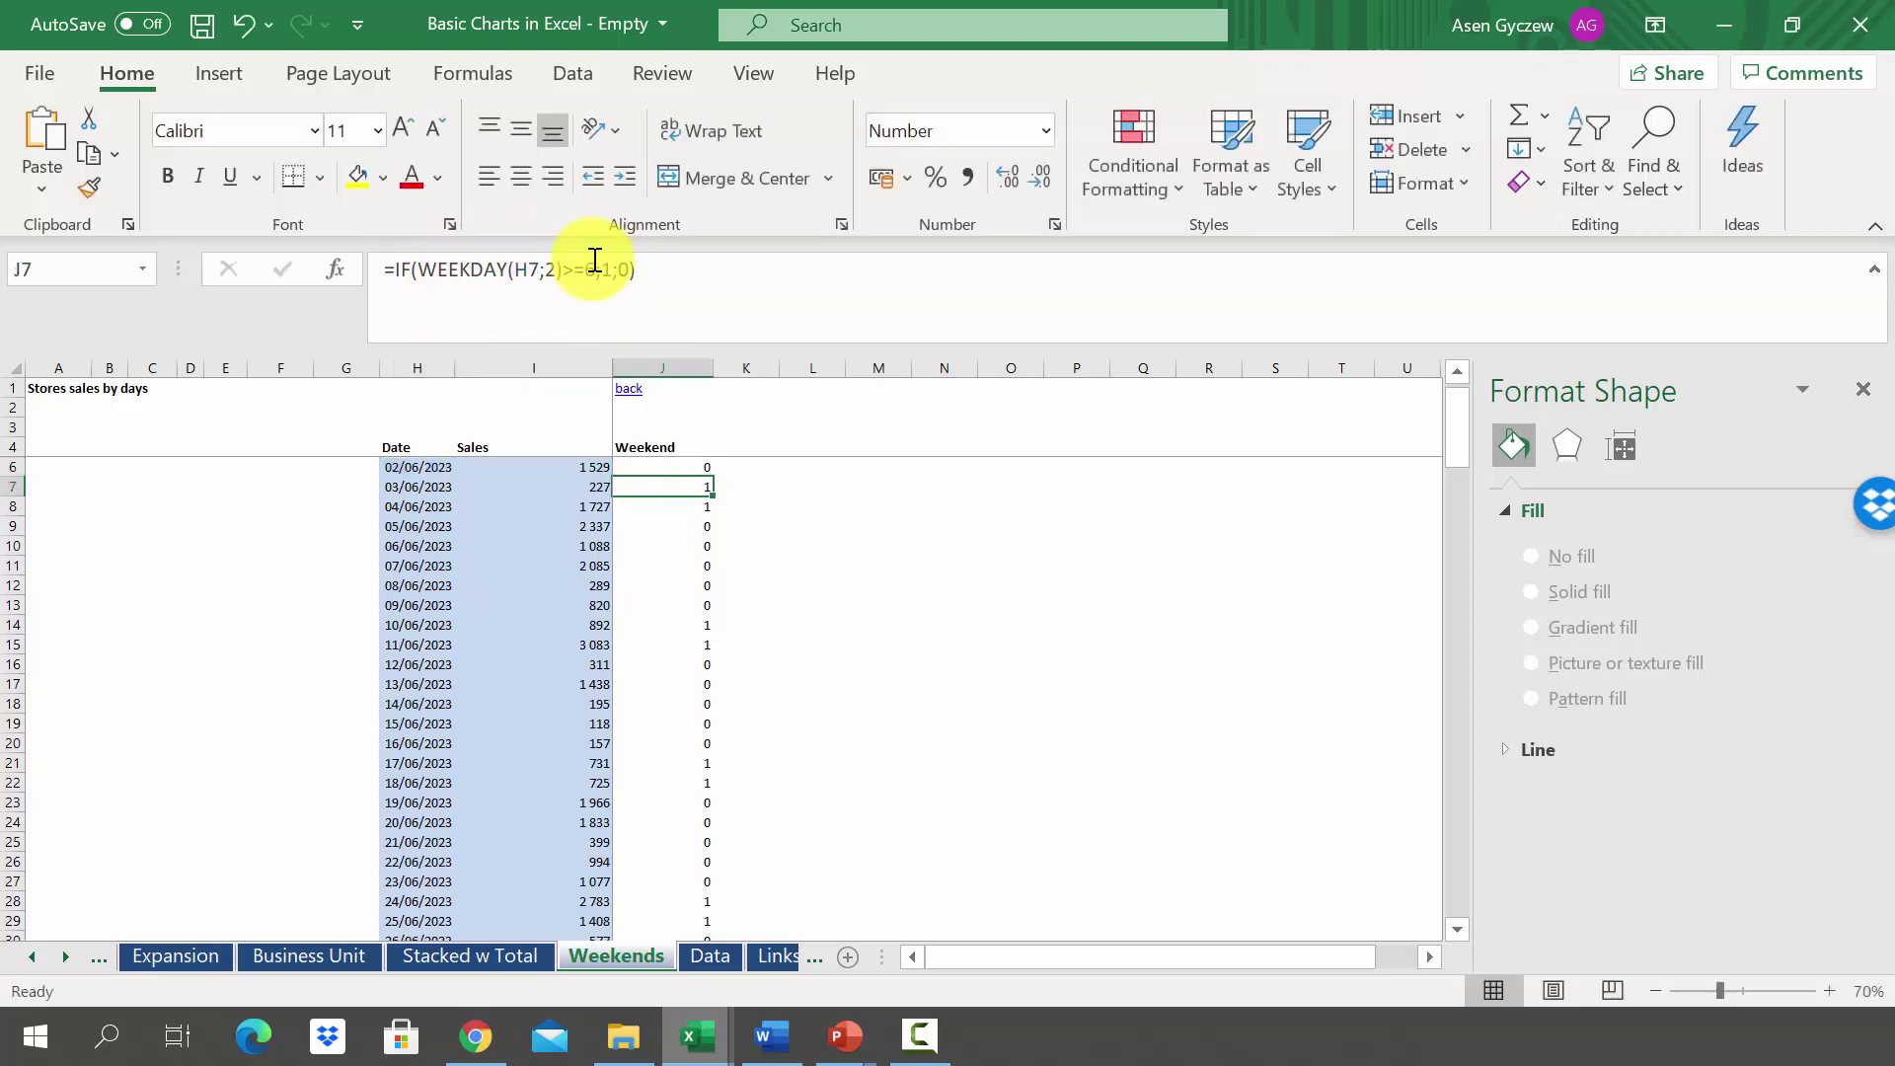
Step: Select the Sales and Weekend data range I4:J34
{"action": "left_click", "coordinate": [524, 449]}
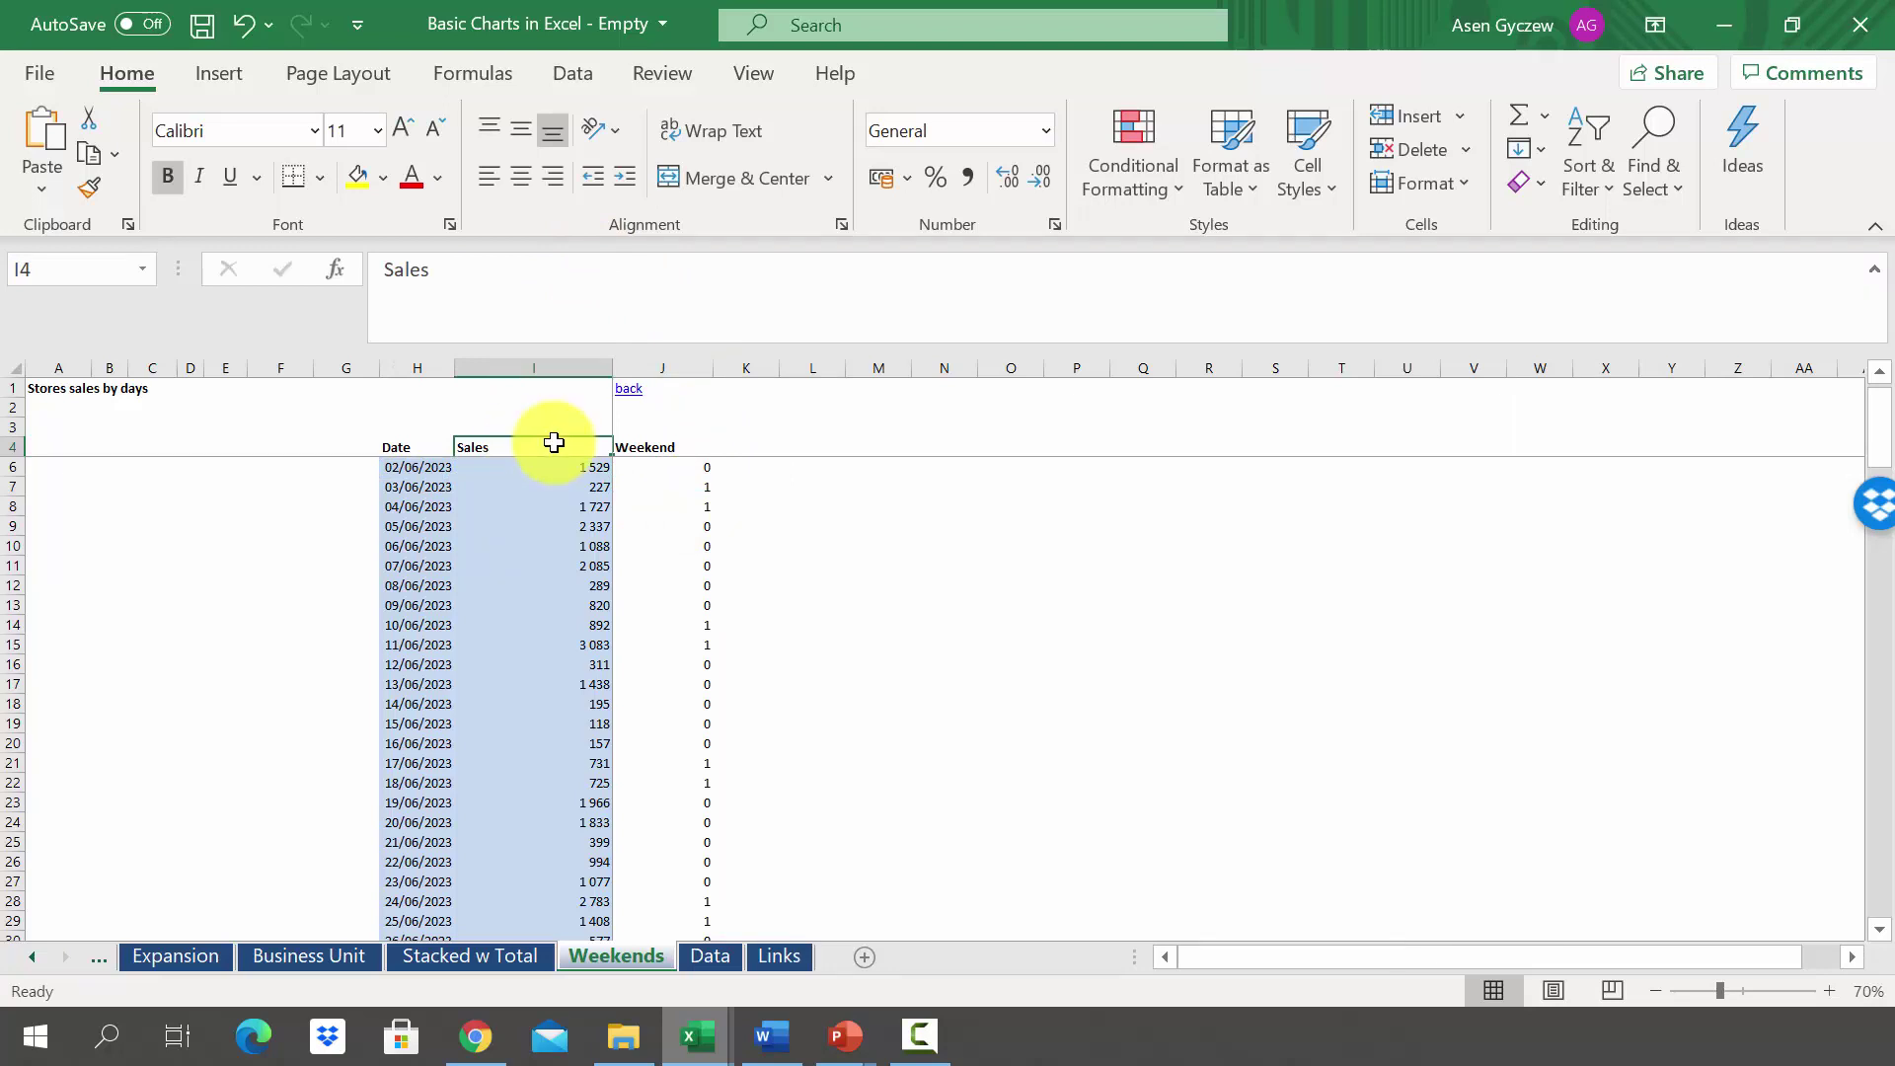
{"action": "key", "text": "shift+Right"}
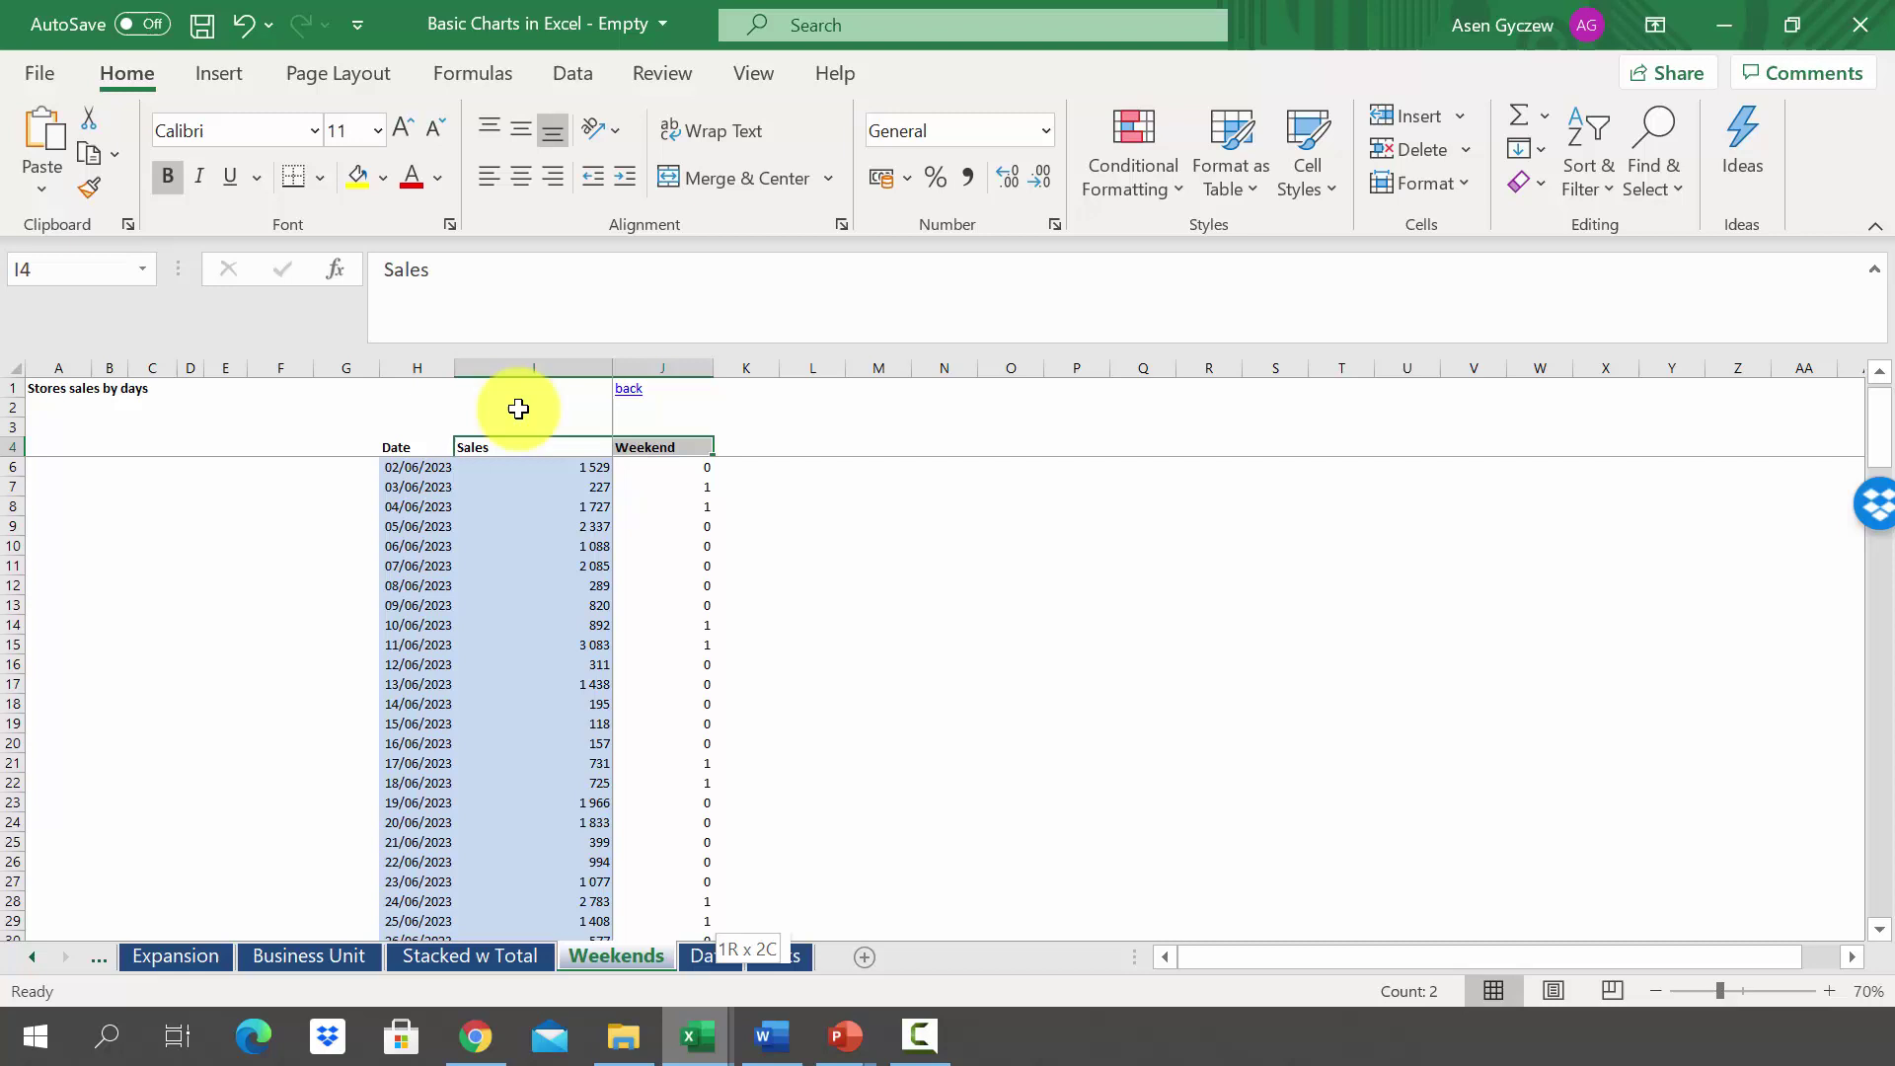
{"action": "key", "text": "ctrl+shift+Down"}
Step: Insert a clustered column chart and move it to the right of the data
{"action": "left_click", "coordinate": [236, 71]}
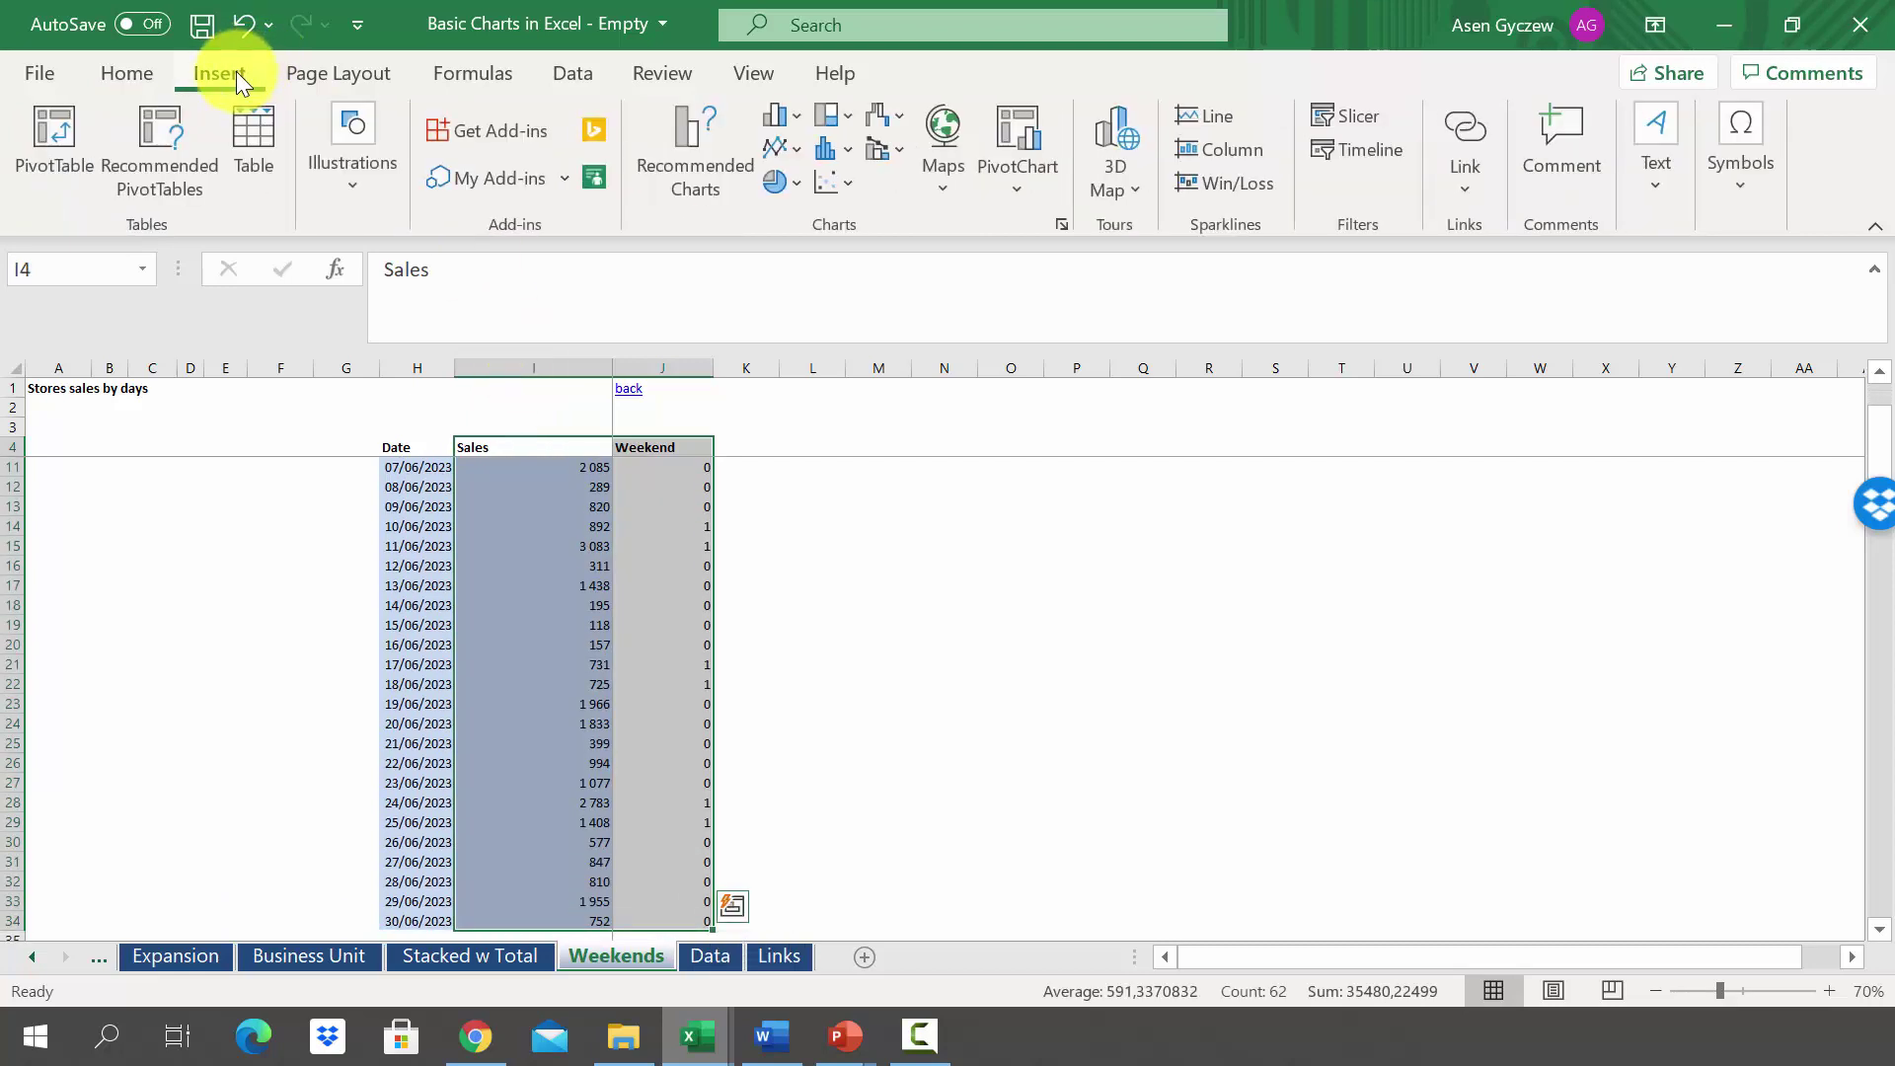
{"action": "left_click", "coordinate": [781, 118]}
{"action": "left_click", "coordinate": [806, 200]}
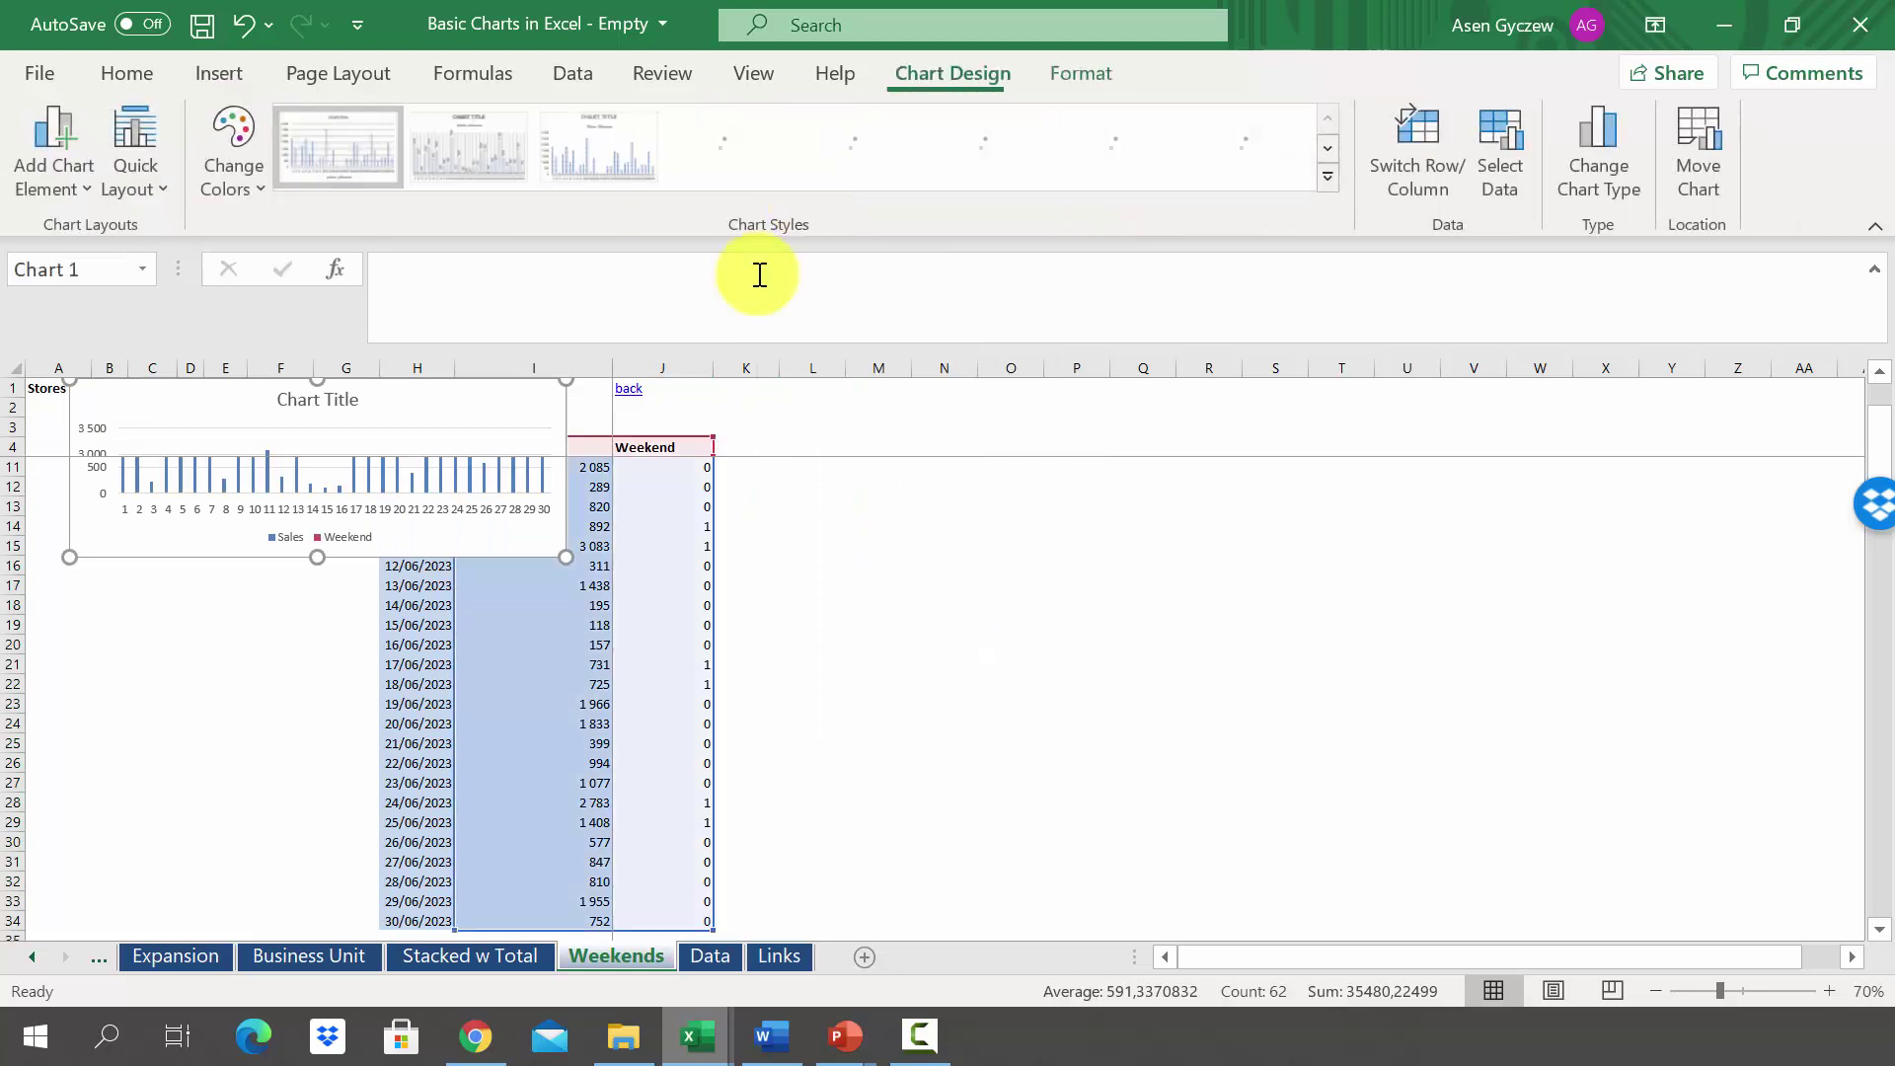
{"action": "left_click_drag", "start_coordinate": [485, 414], "coordinate": [1162, 488]}
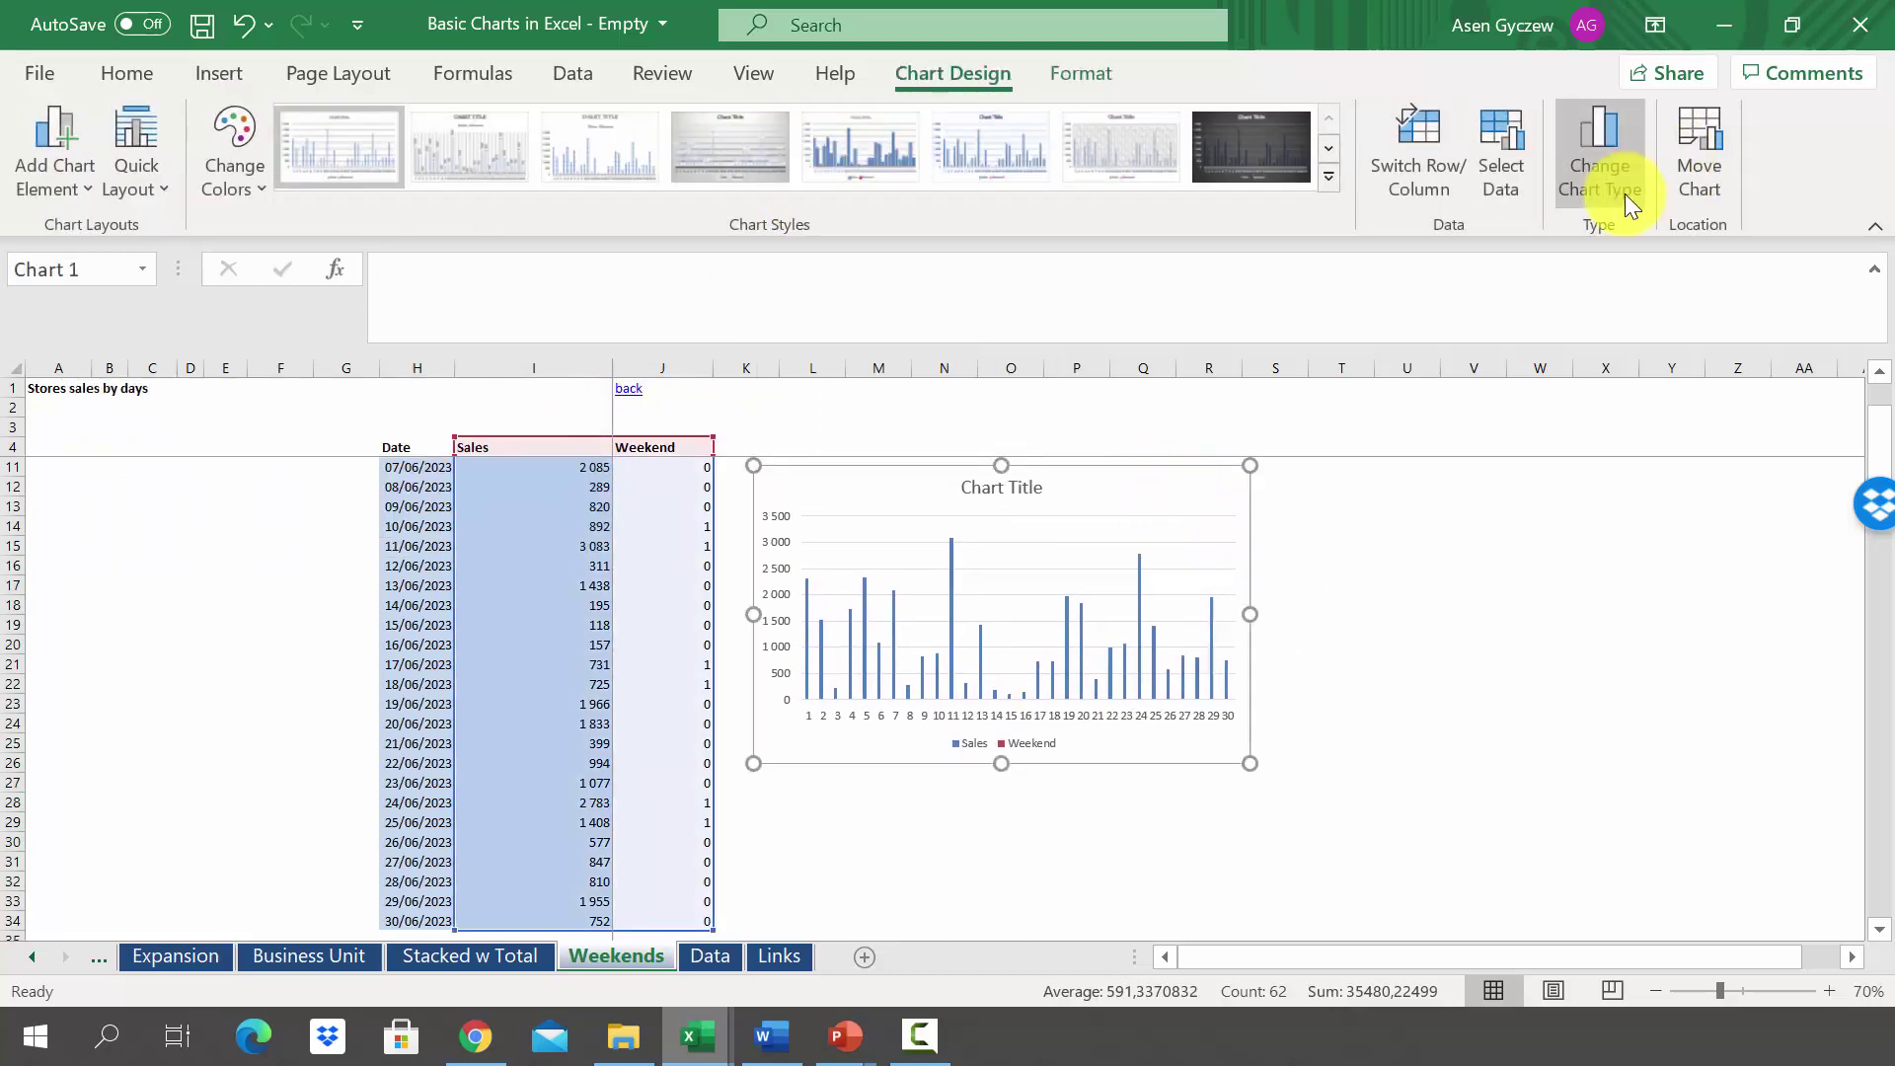
Step: Make it a Combo chart: Sales as a line, Weekend as 100% stacked columns on a secondary axis
{"action": "left_click", "coordinate": [1618, 139]}
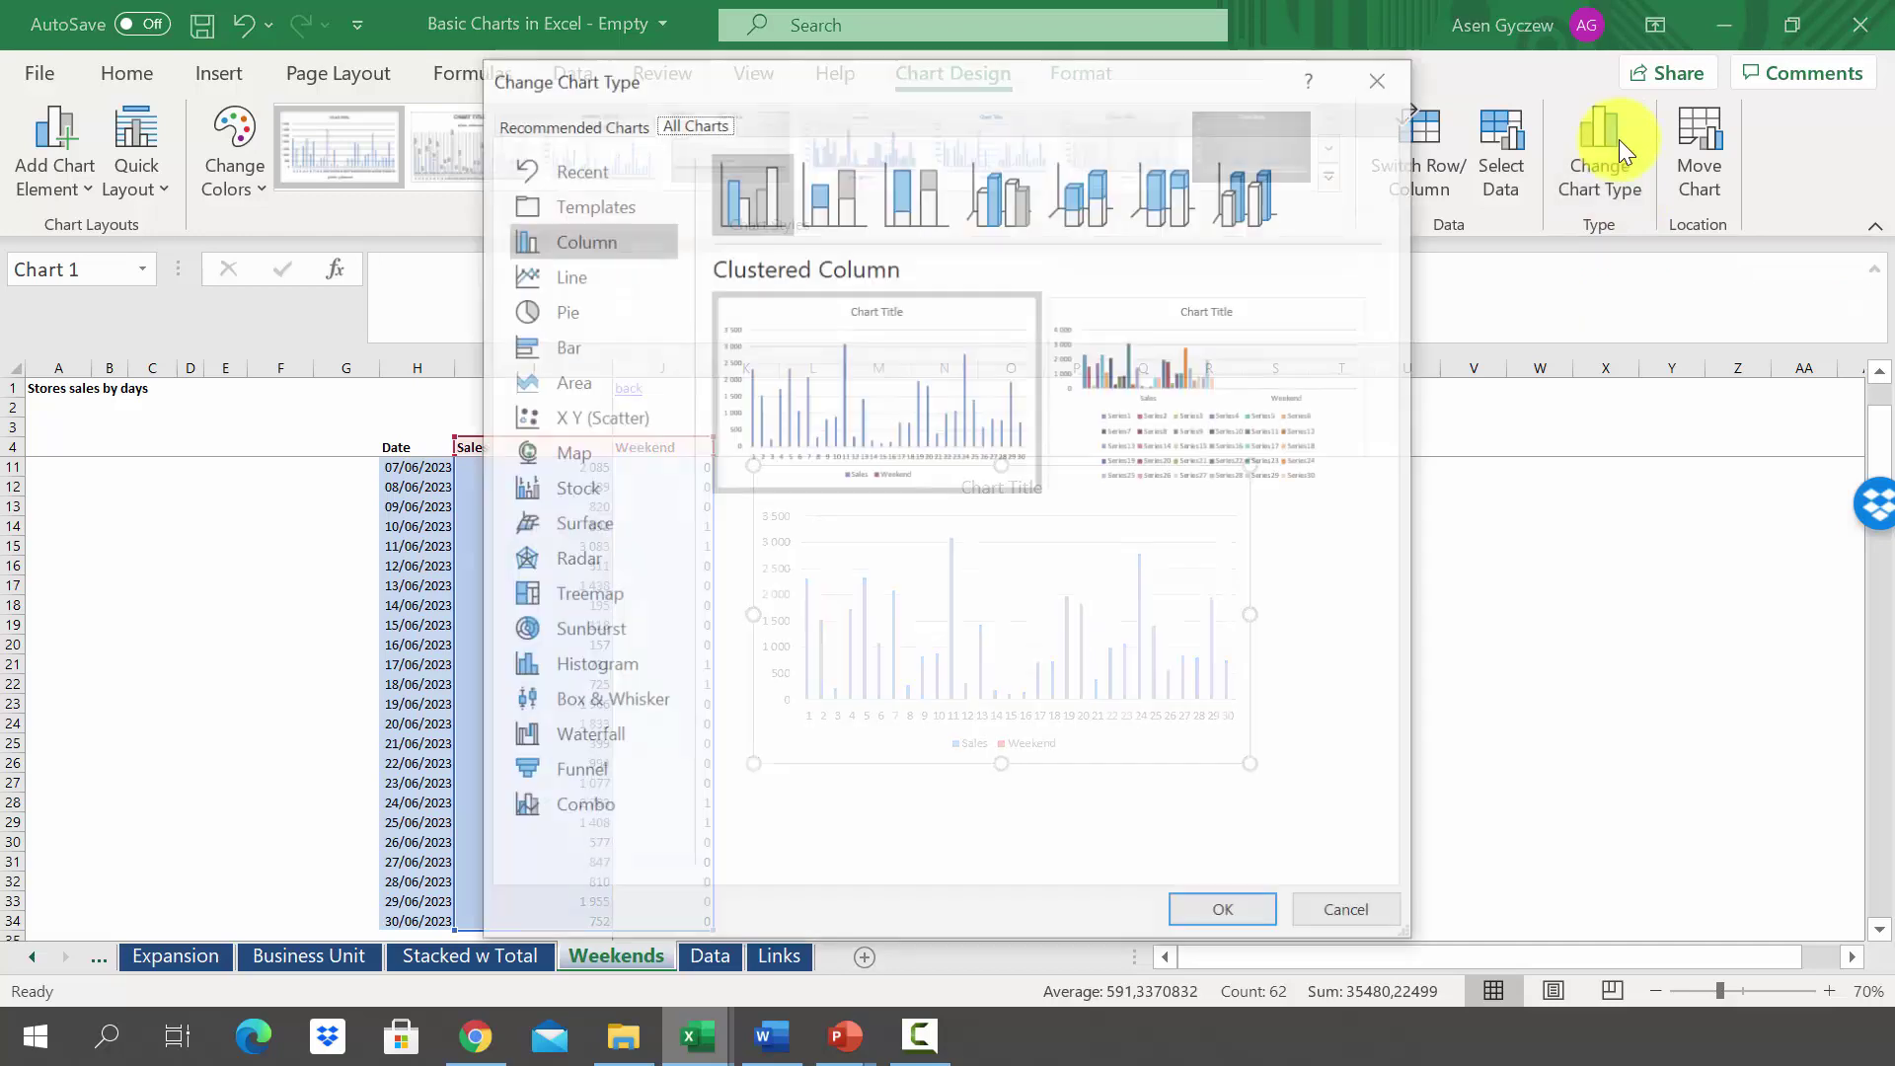
{"action": "mouse_move", "coordinate": [864, 407]}
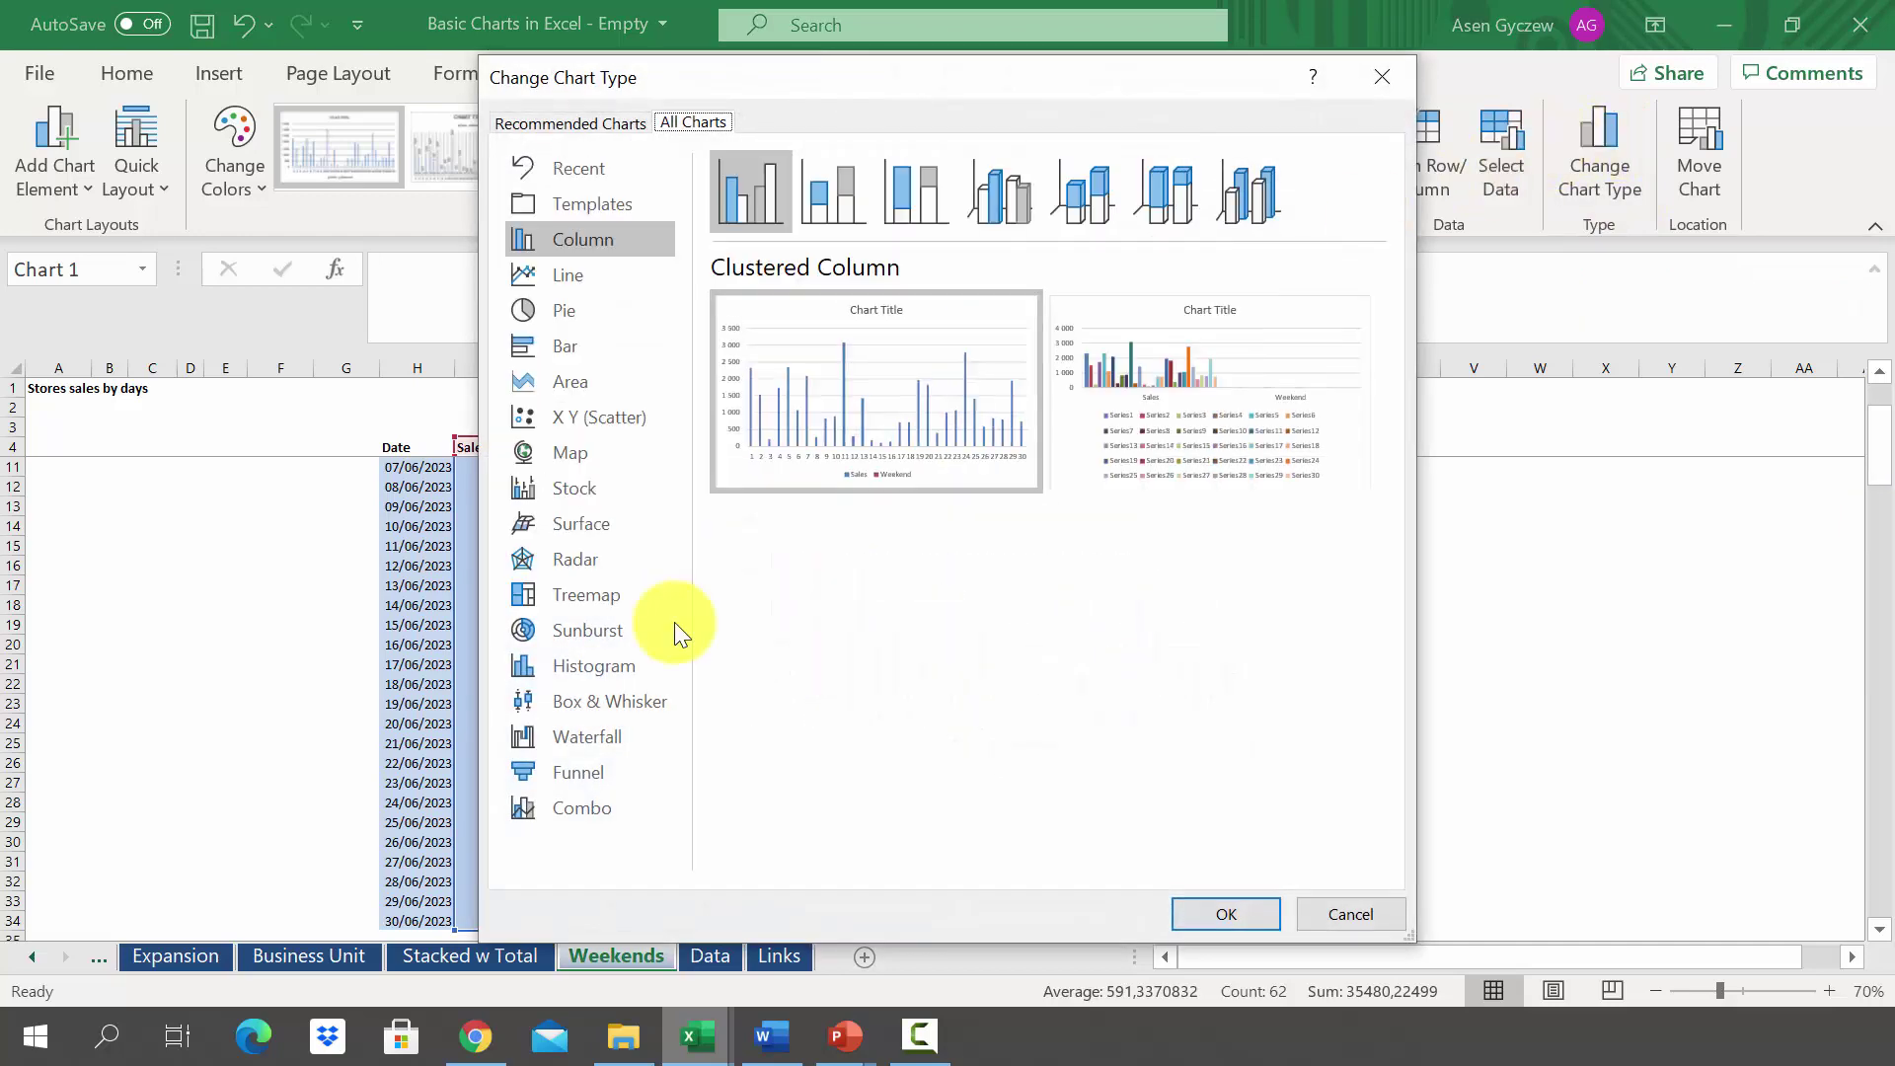
{"action": "left_click", "coordinate": [611, 813]}
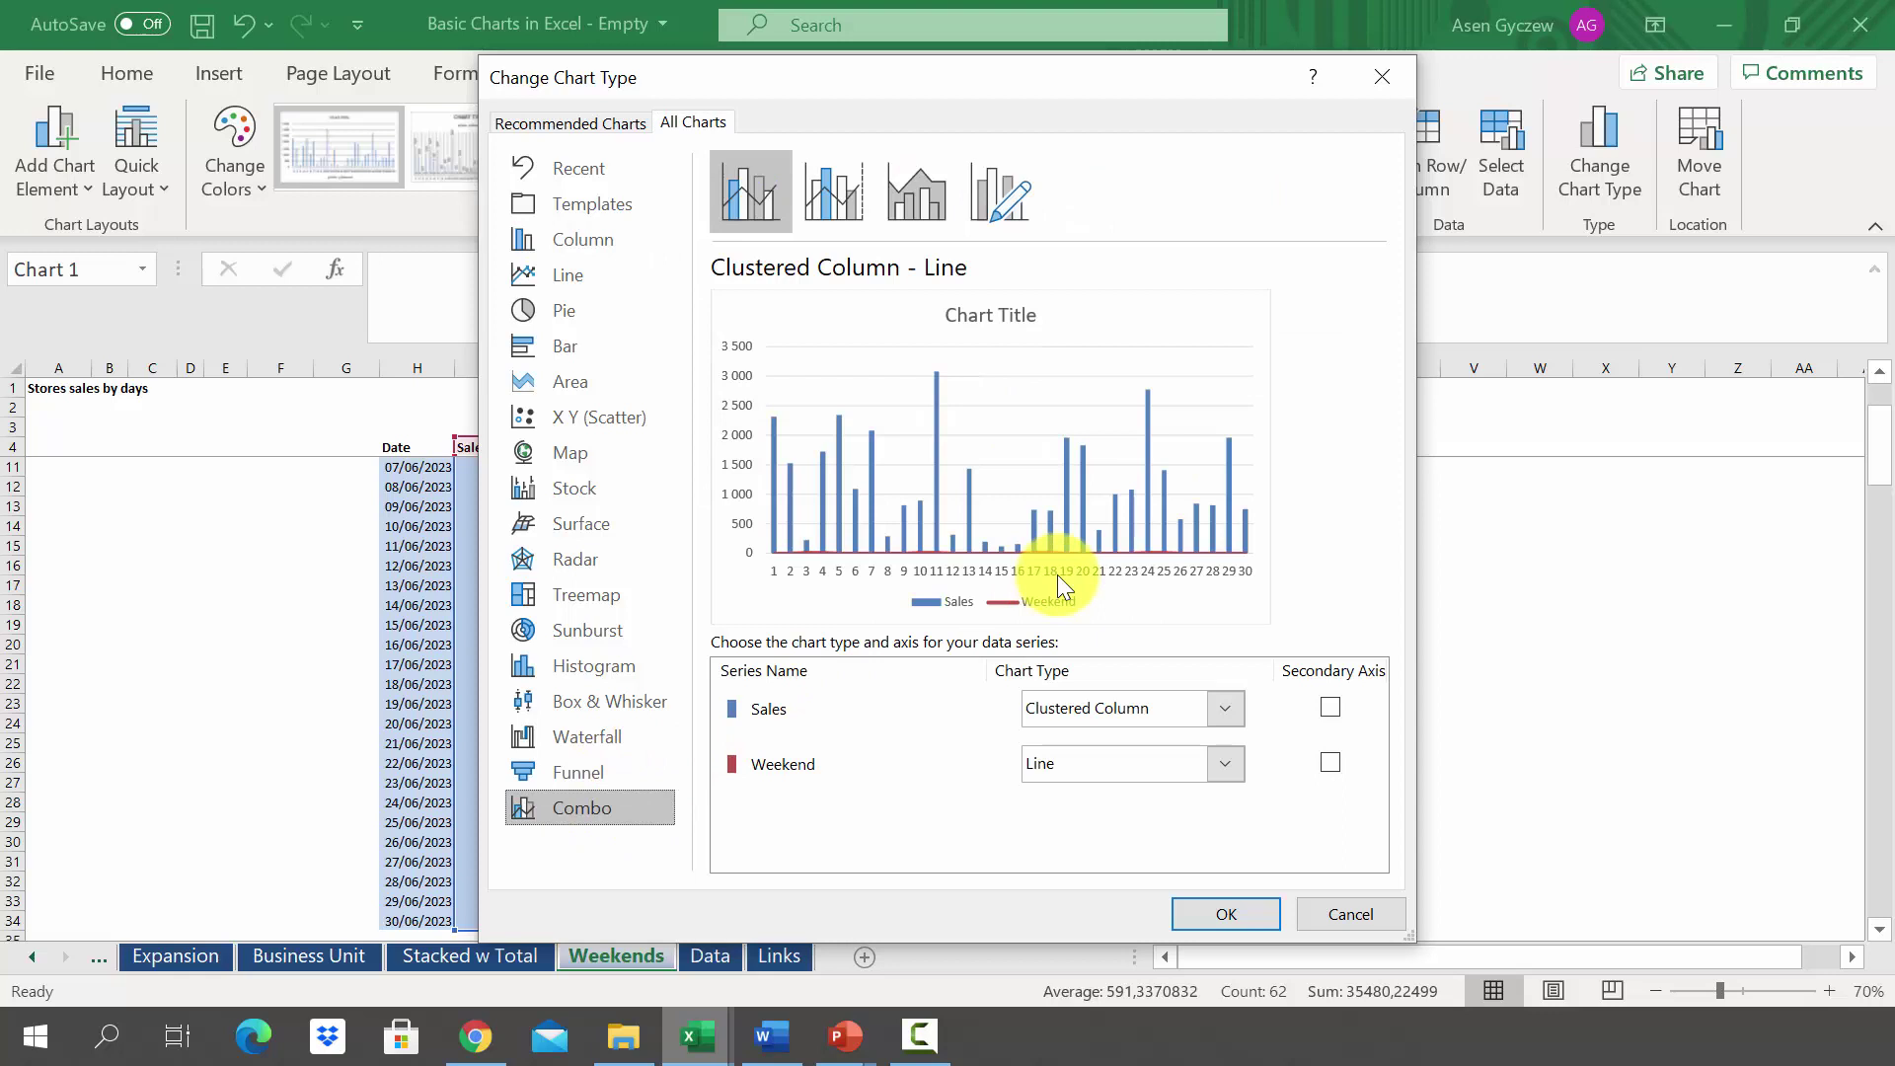
{"action": "left_click", "coordinate": [1083, 707]}
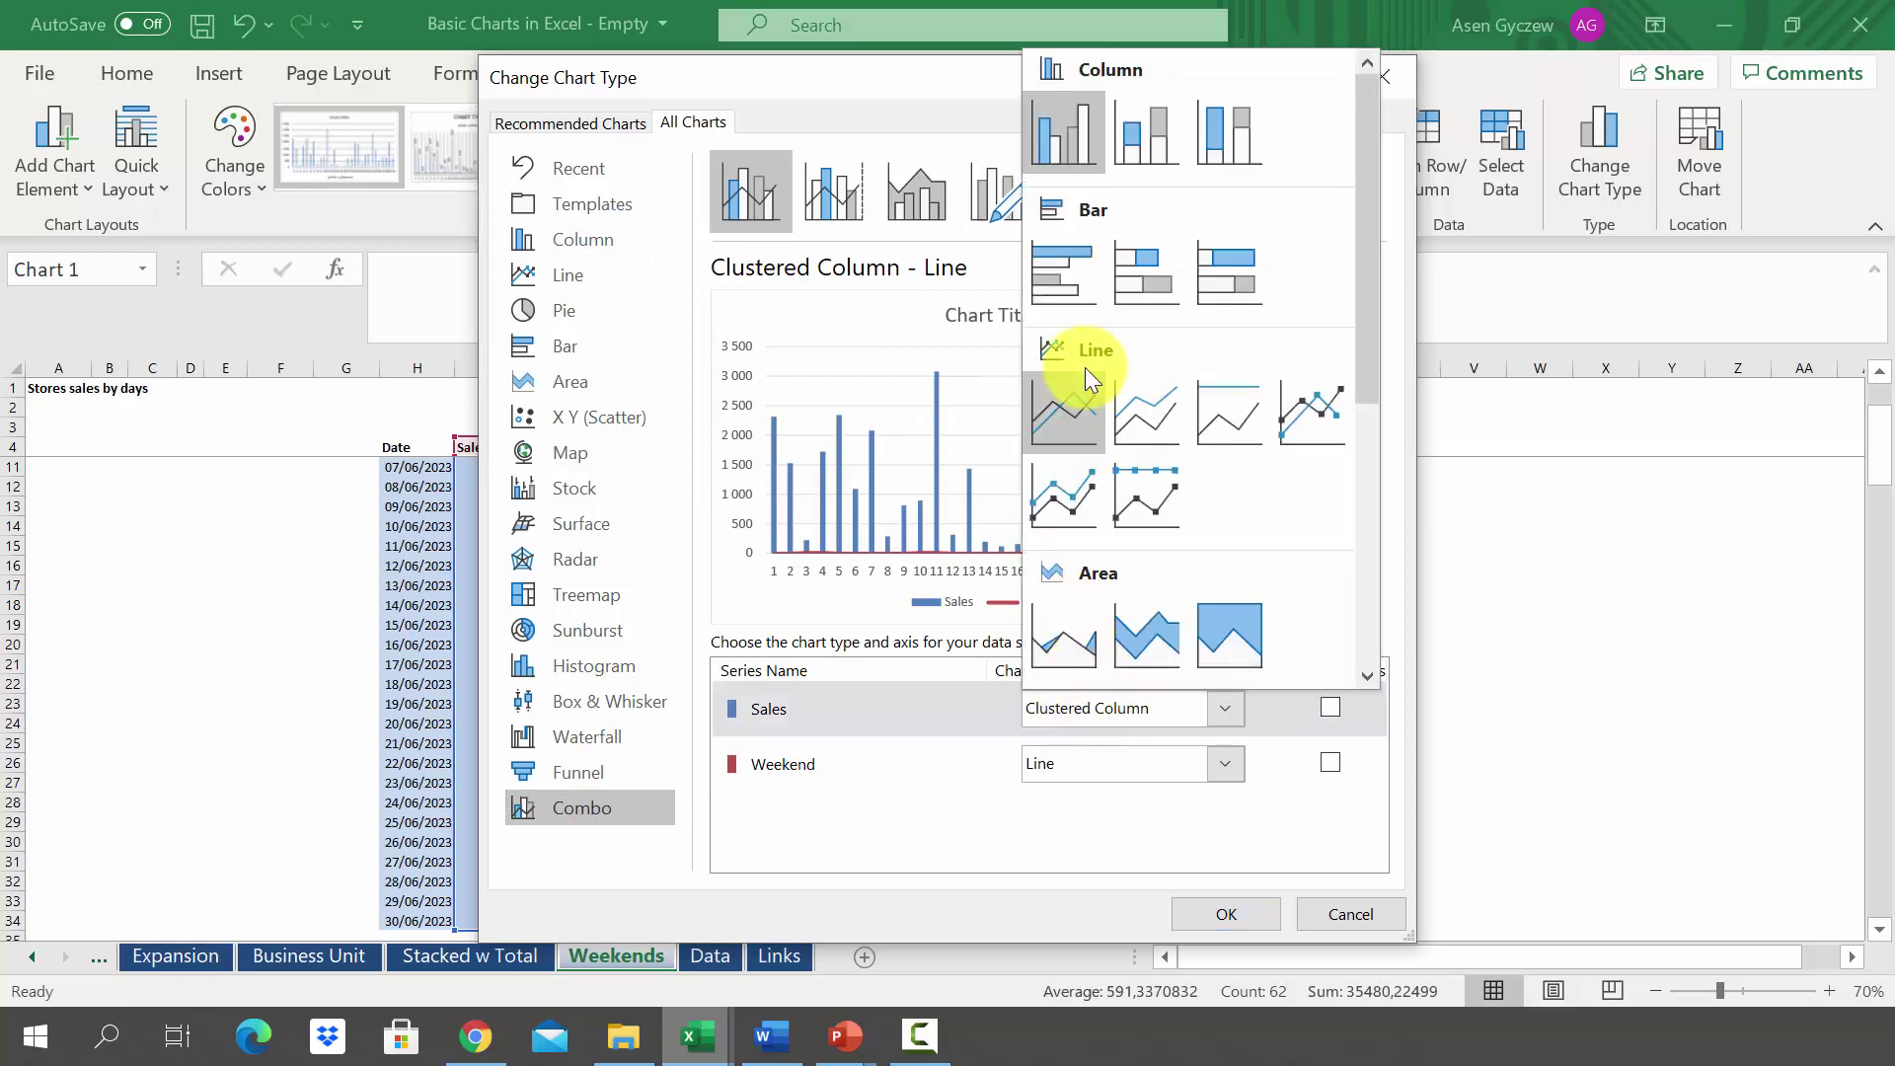
{"action": "left_click", "coordinate": [1078, 397]}
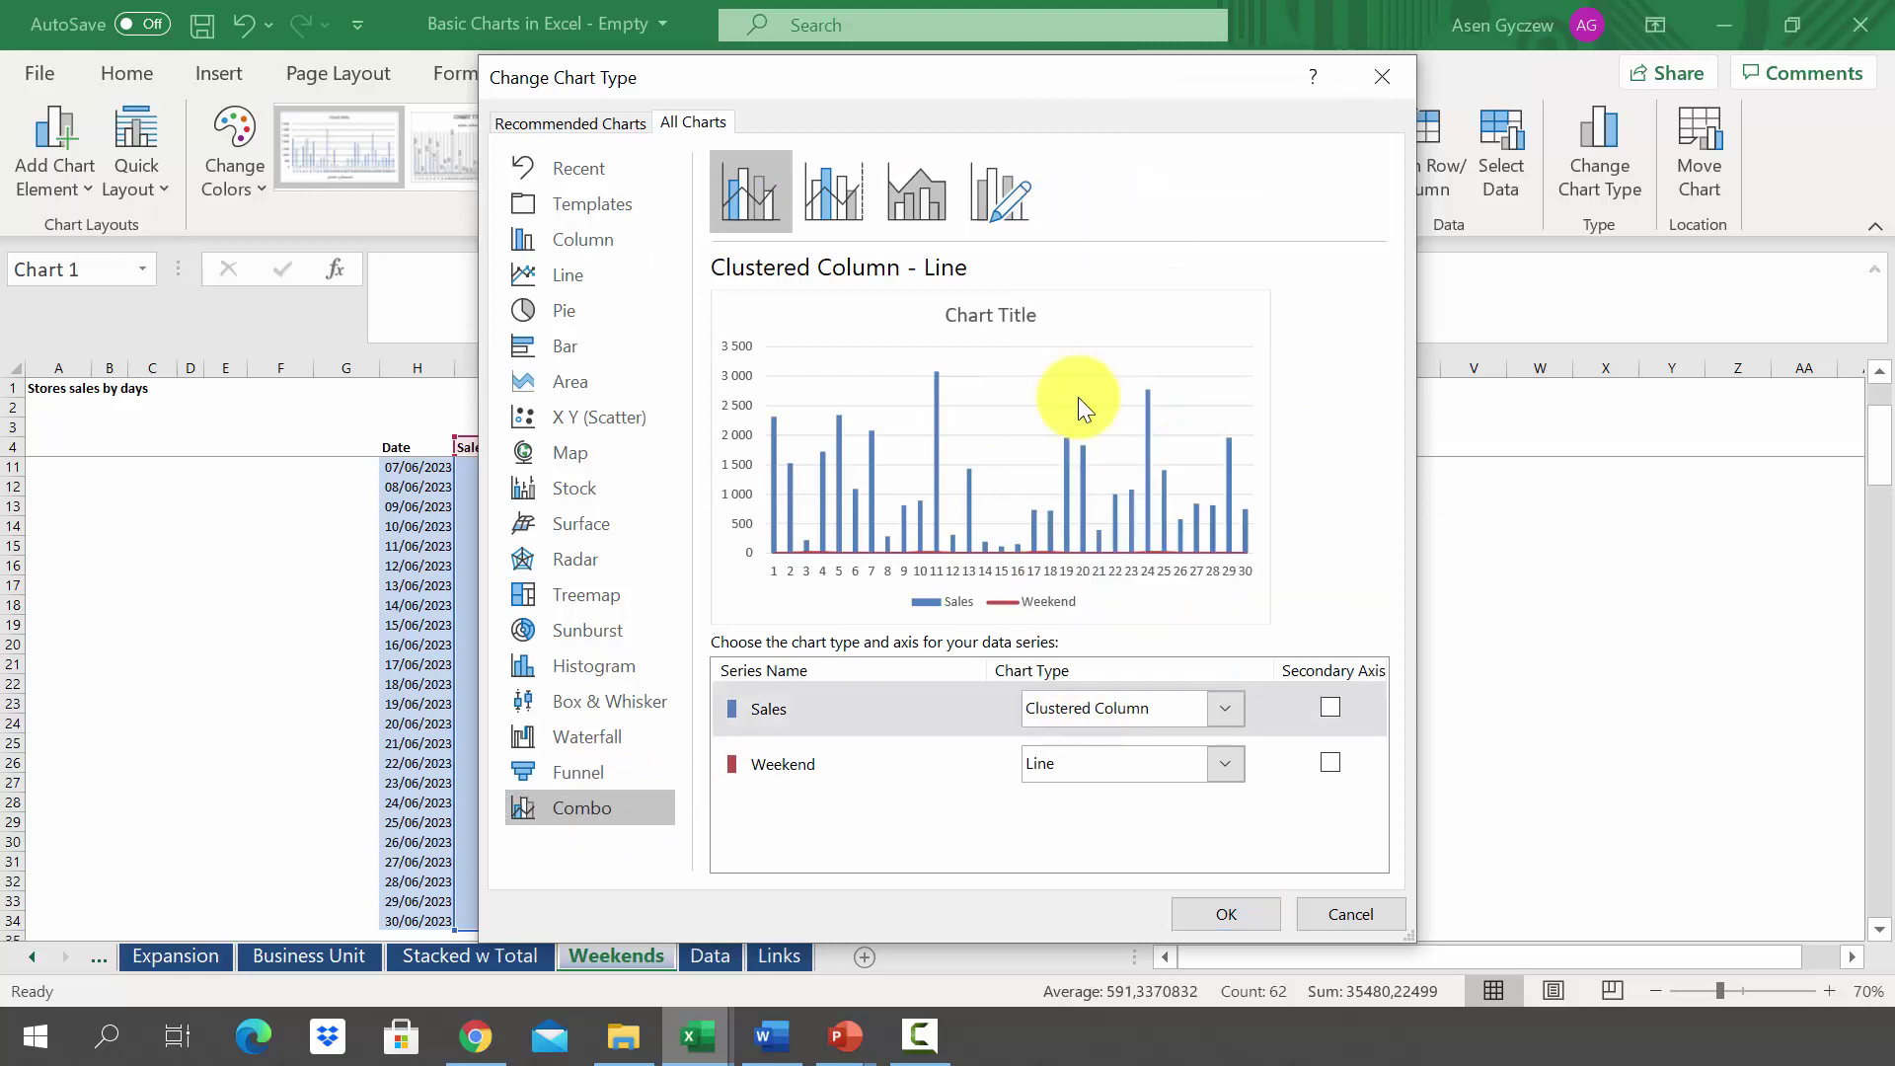
{"action": "left_click", "coordinate": [1149, 768]}
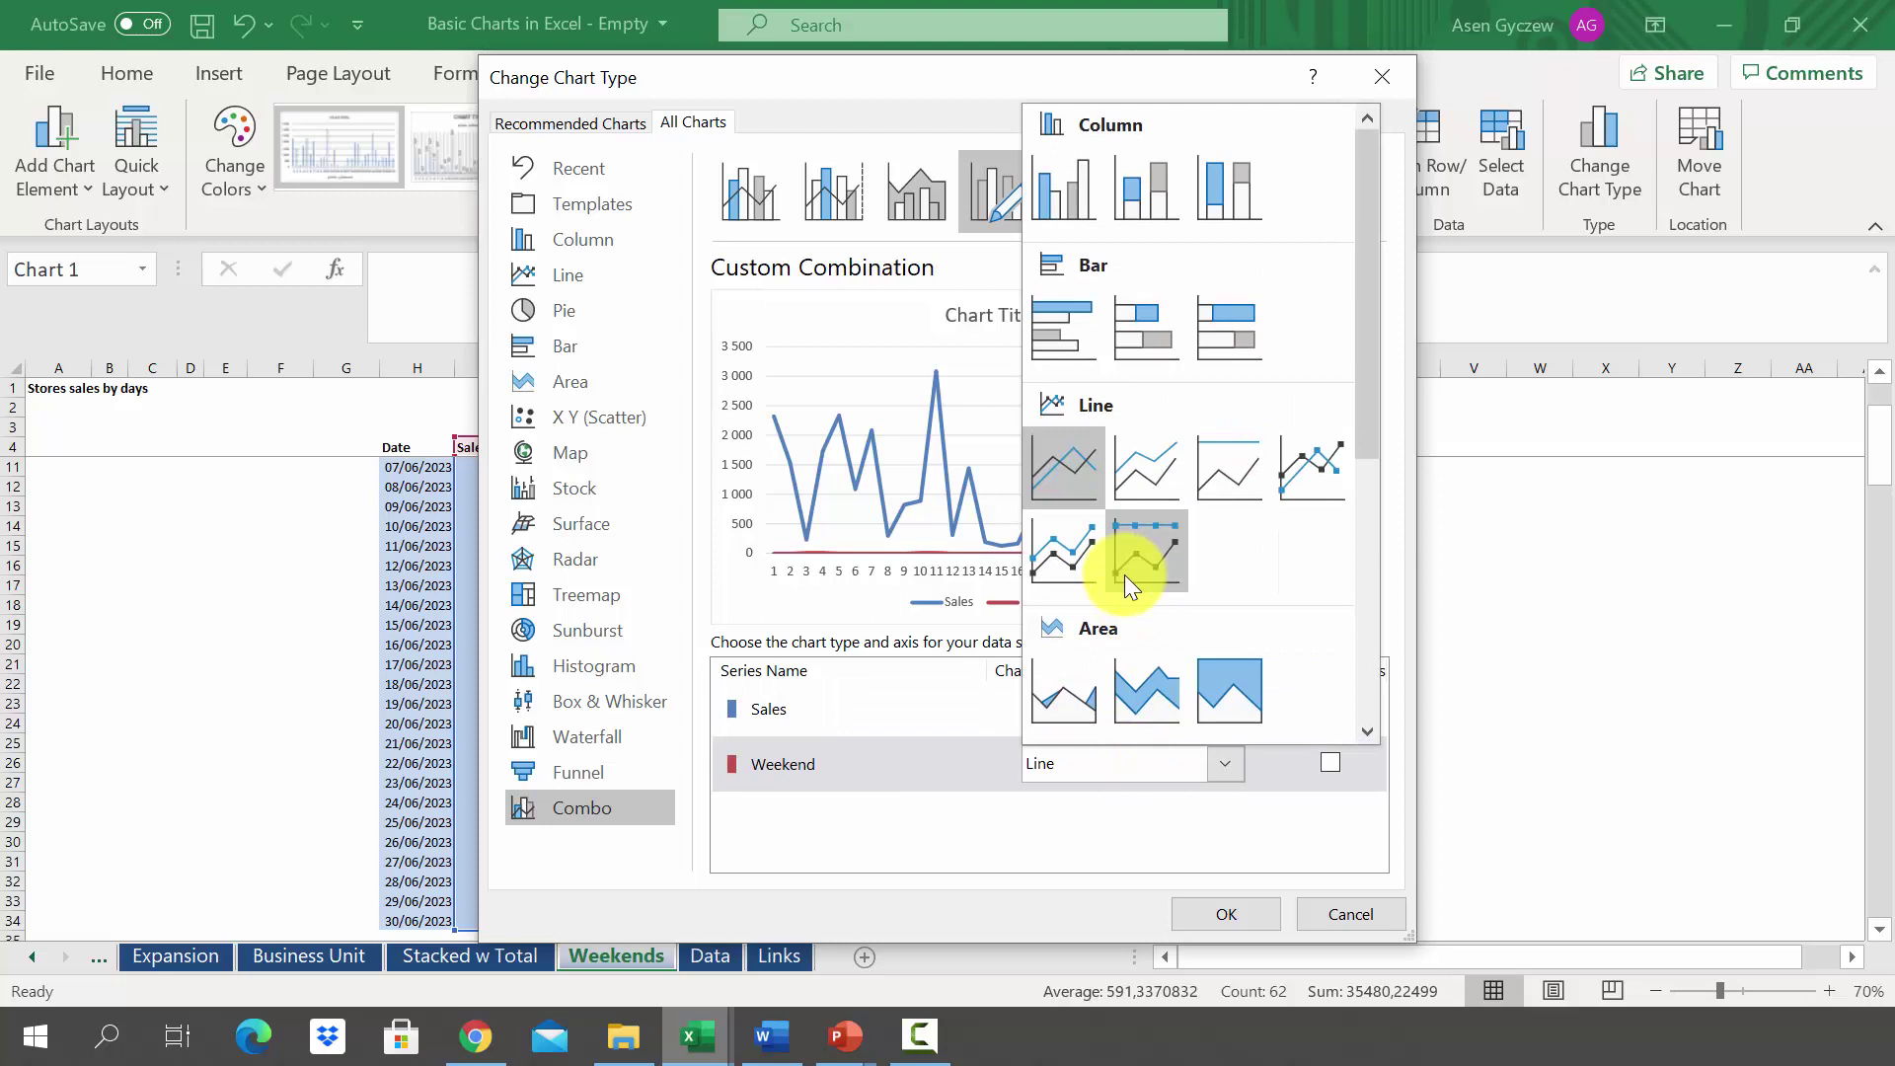
{"action": "left_click", "coordinate": [1237, 179]}
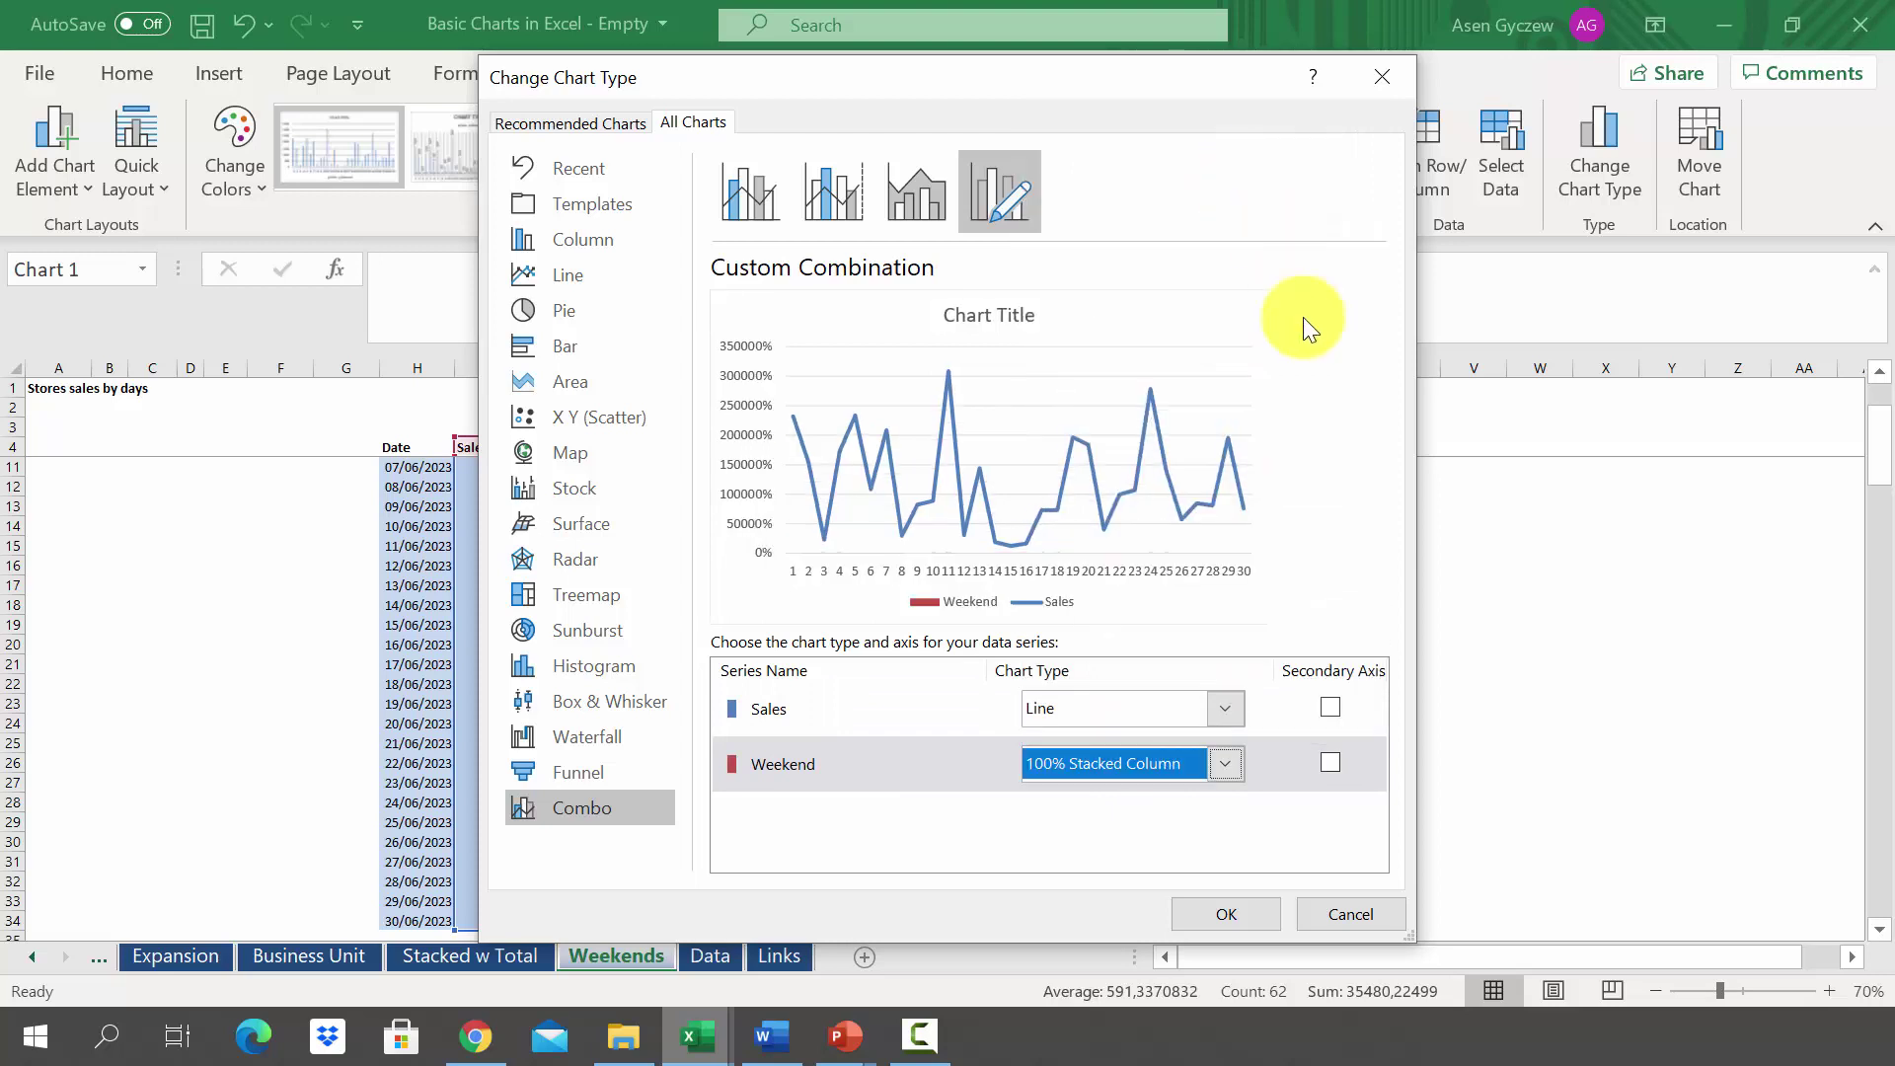
{"action": "left_click", "coordinate": [1335, 760]}
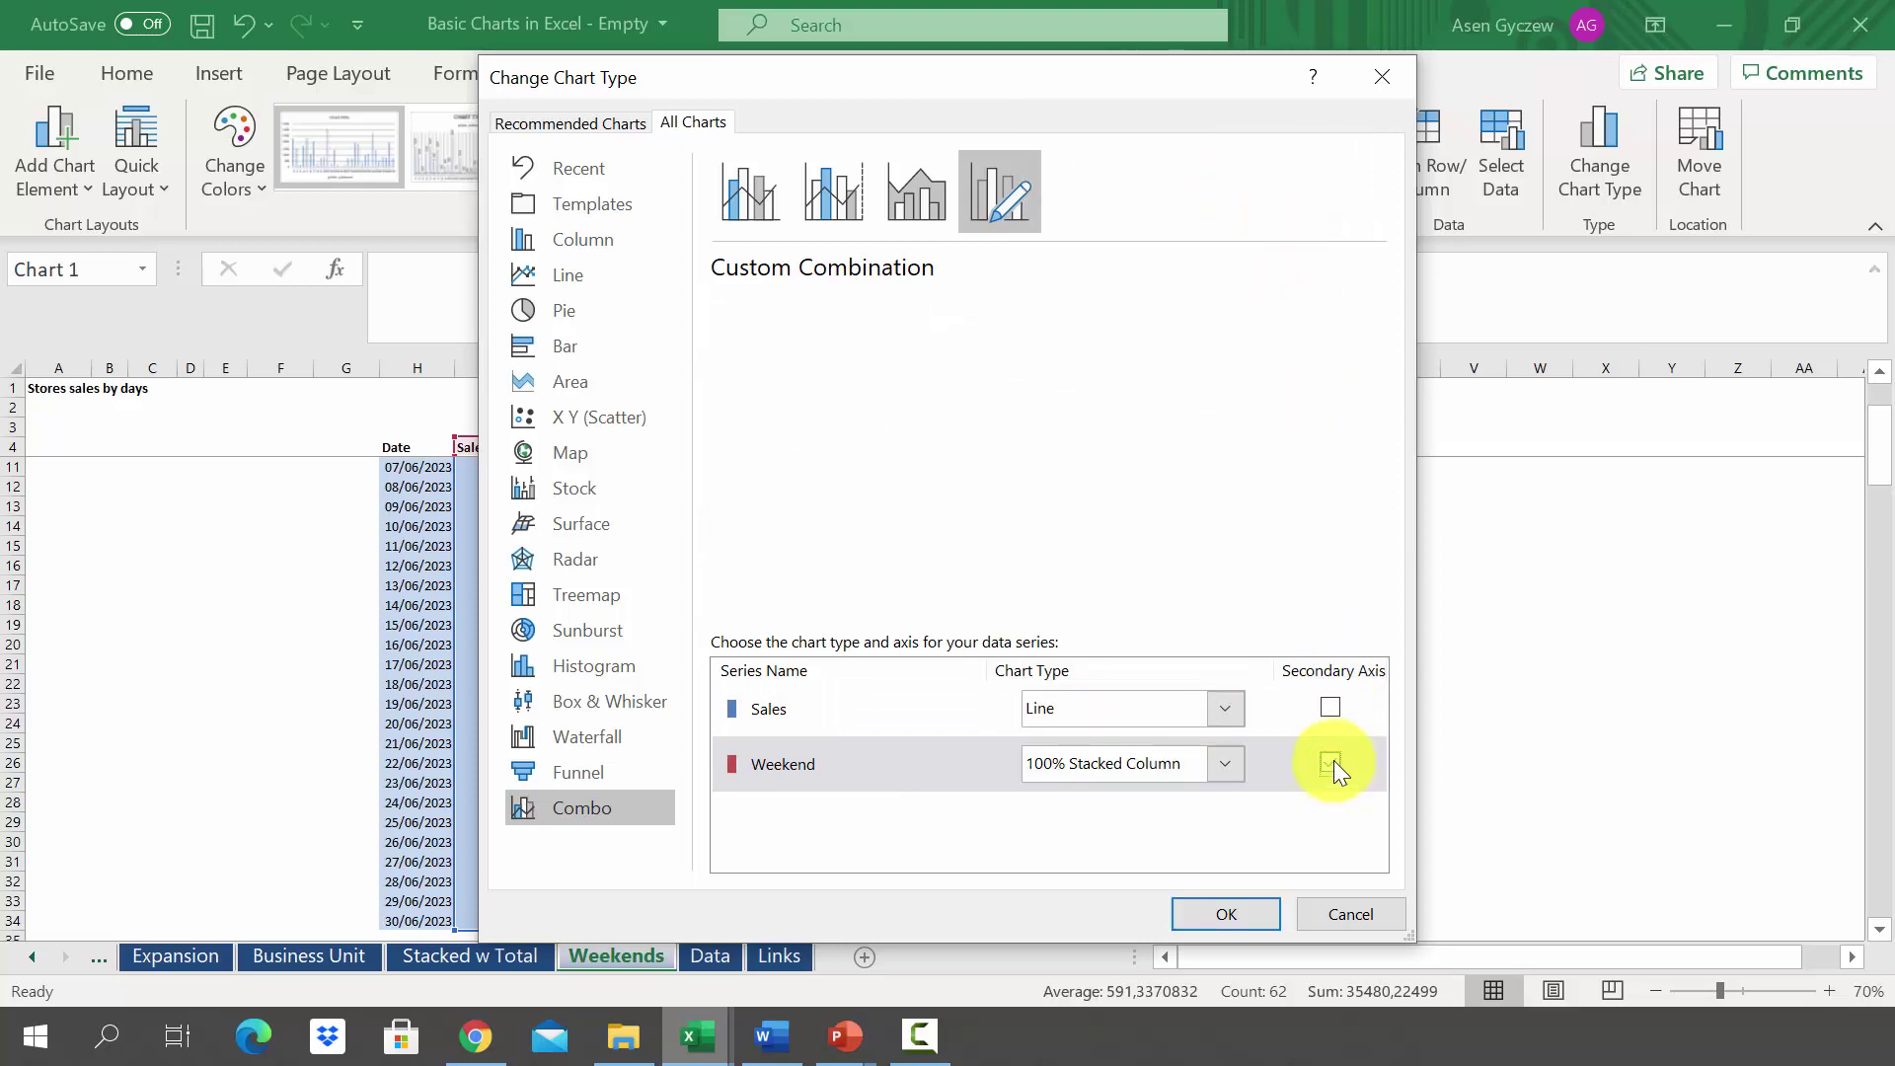
Step: Apply the combo settings, widen the chart to the right, and check J11's weekend formula
{"action": "left_click", "coordinate": [1262, 906]}
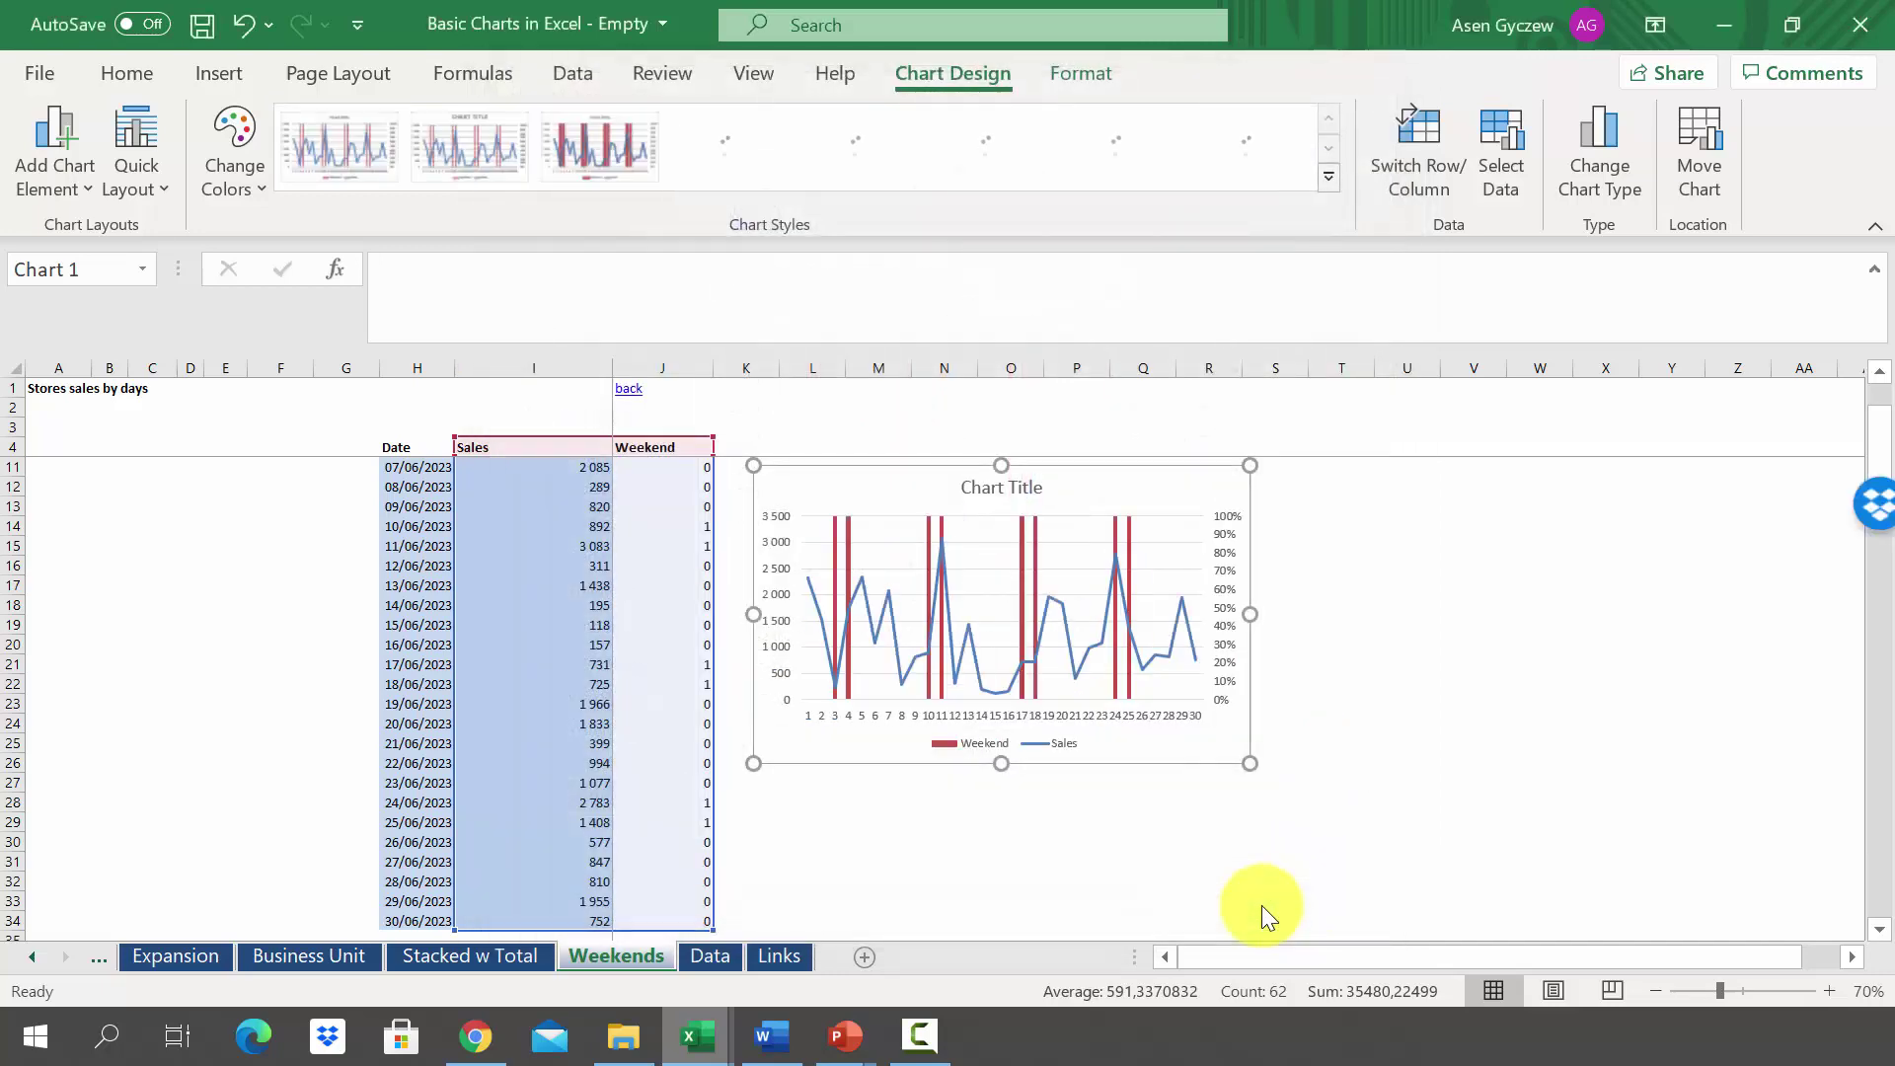
{"action": "left_click_drag", "start_coordinate": [1251, 616], "coordinate": [1431, 592]}
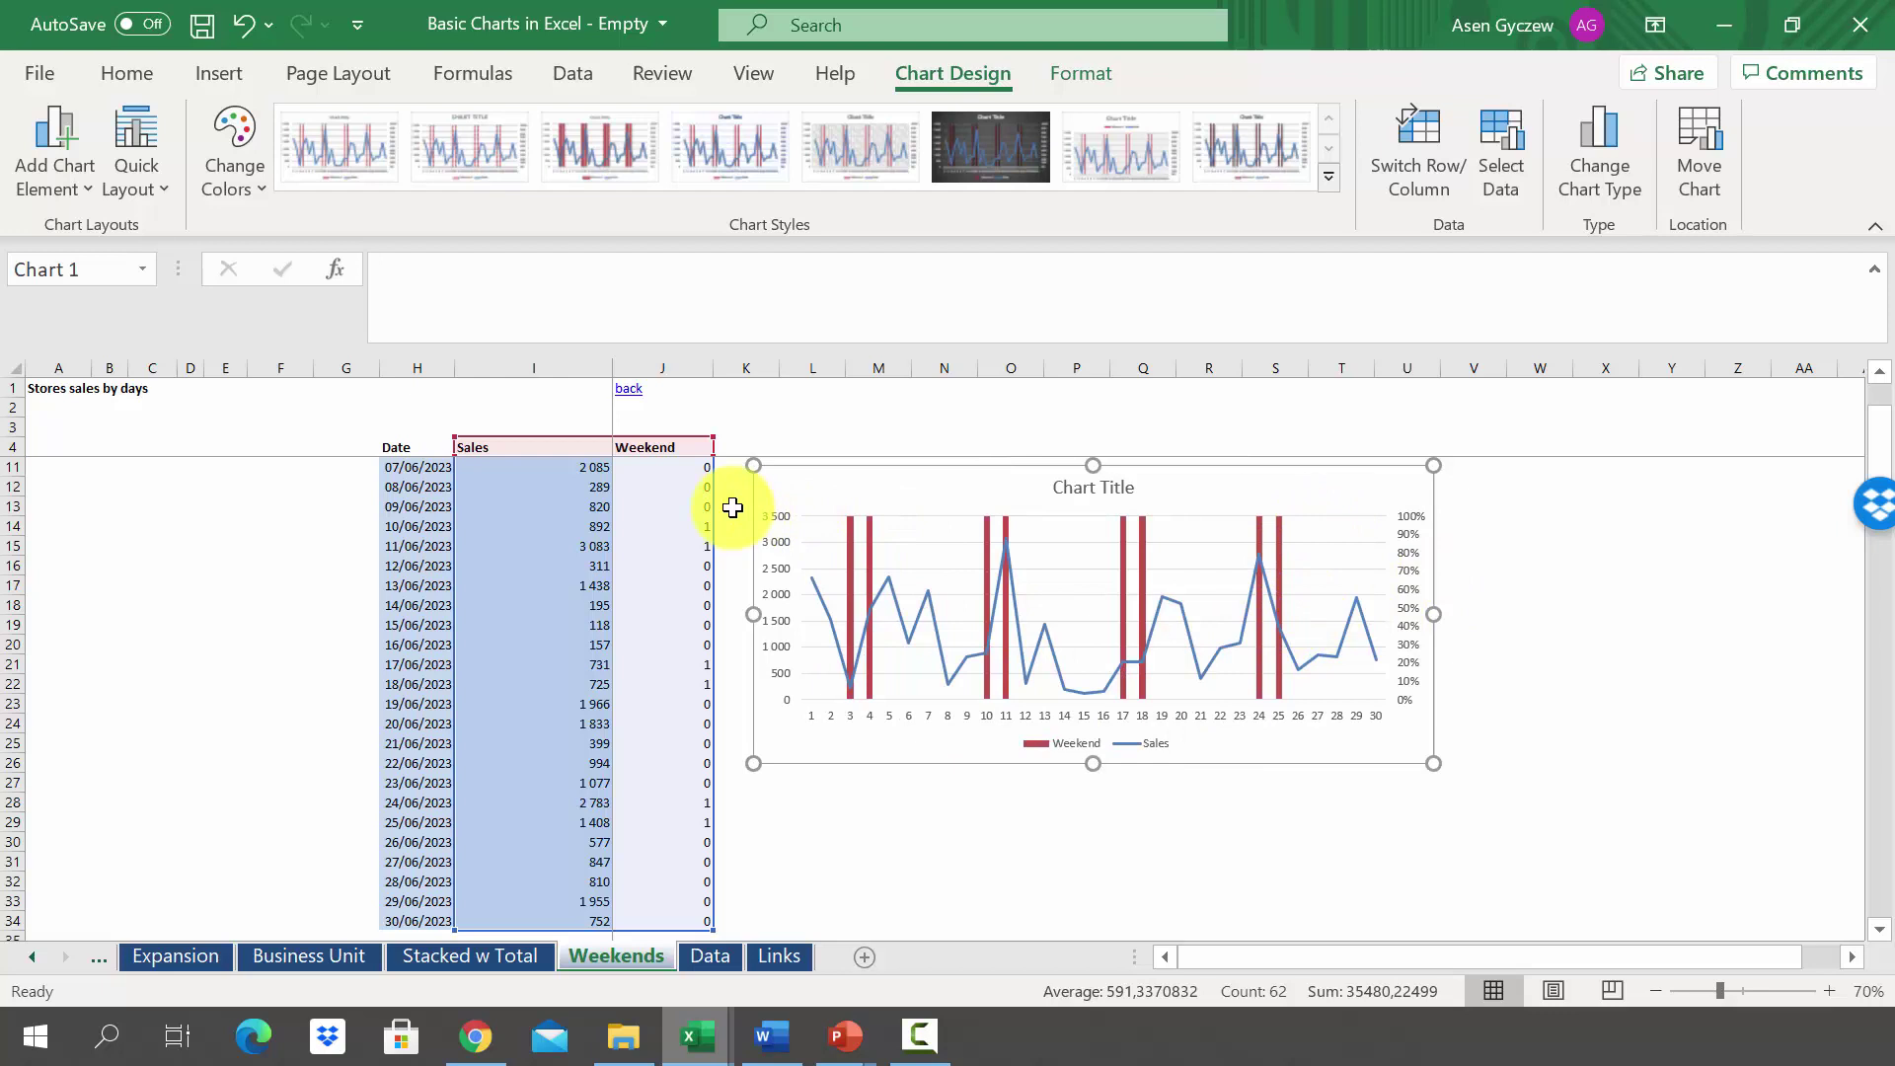
{"action": "key", "text": "Escape"}
{"action": "left_click", "coordinate": [687, 468]}
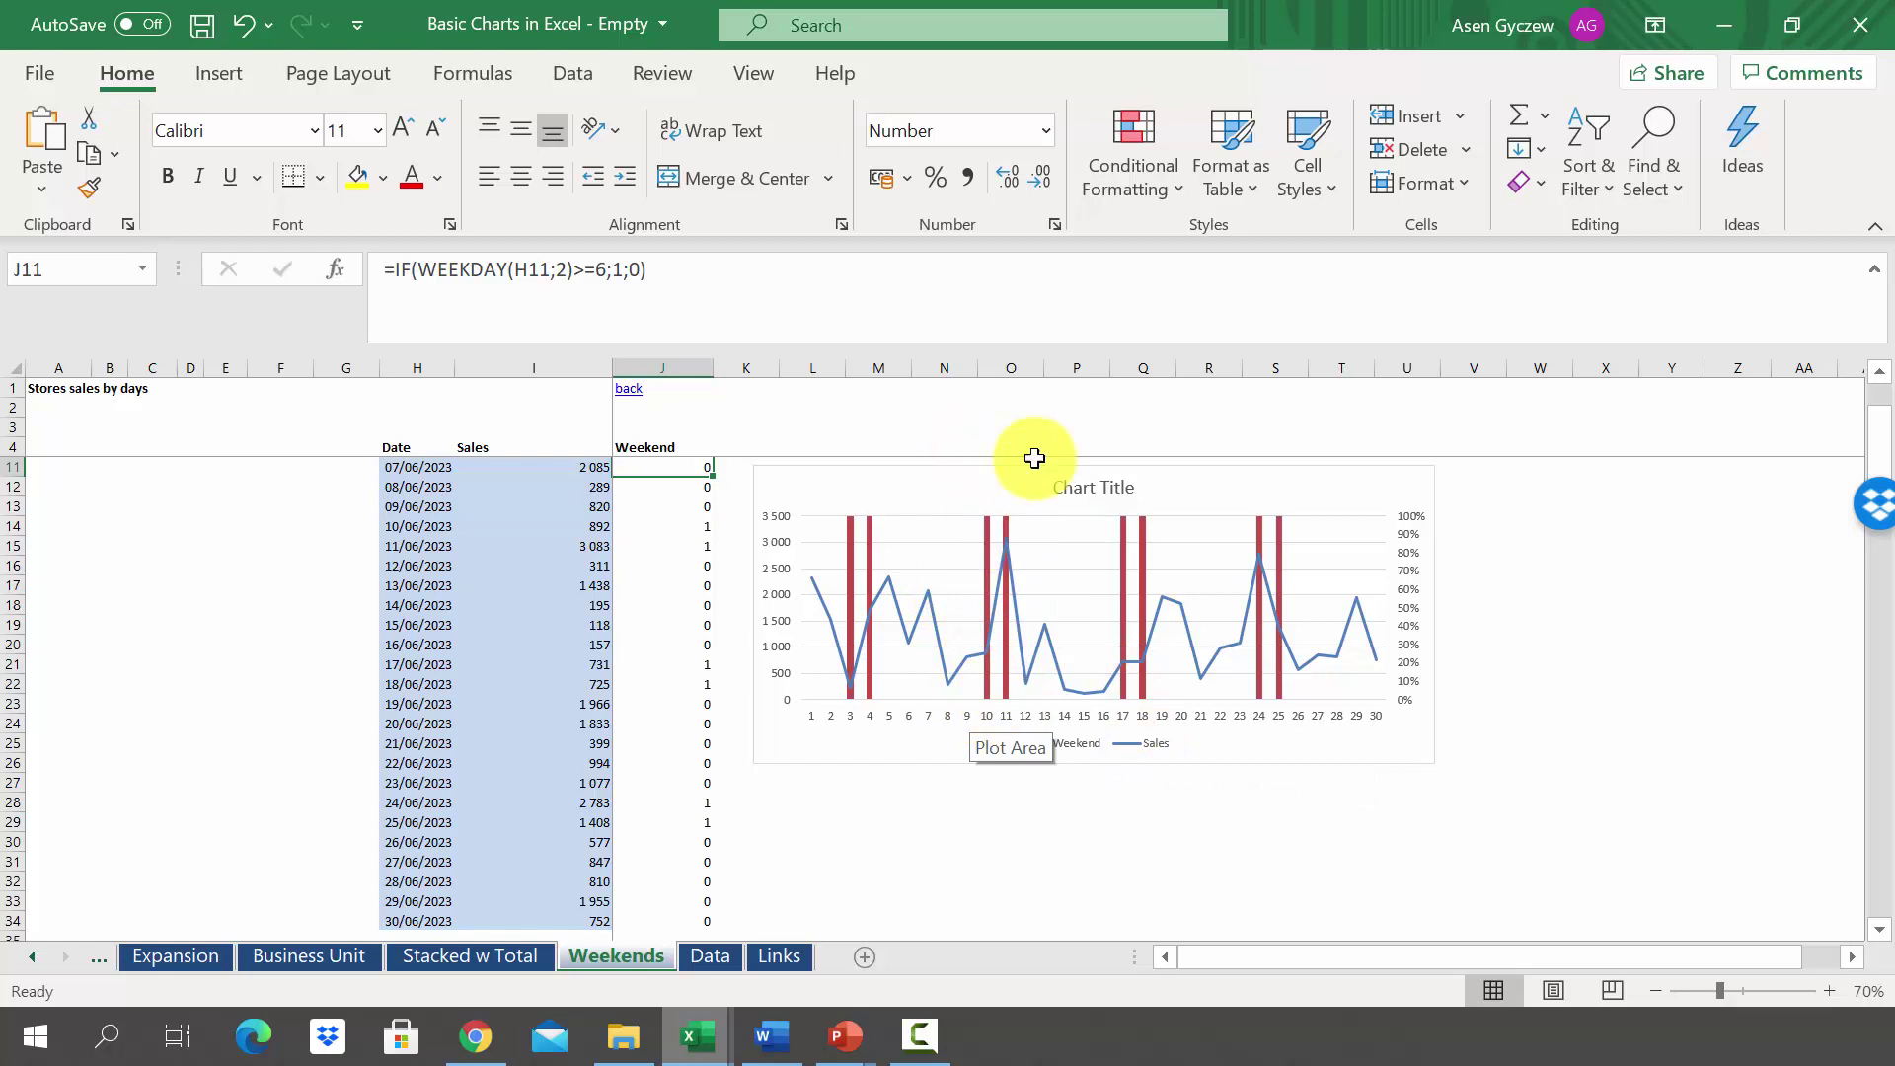
Step: Set the Weekend series gap width to 0% in Format Data Series
{"action": "left_click", "coordinate": [1004, 528]}
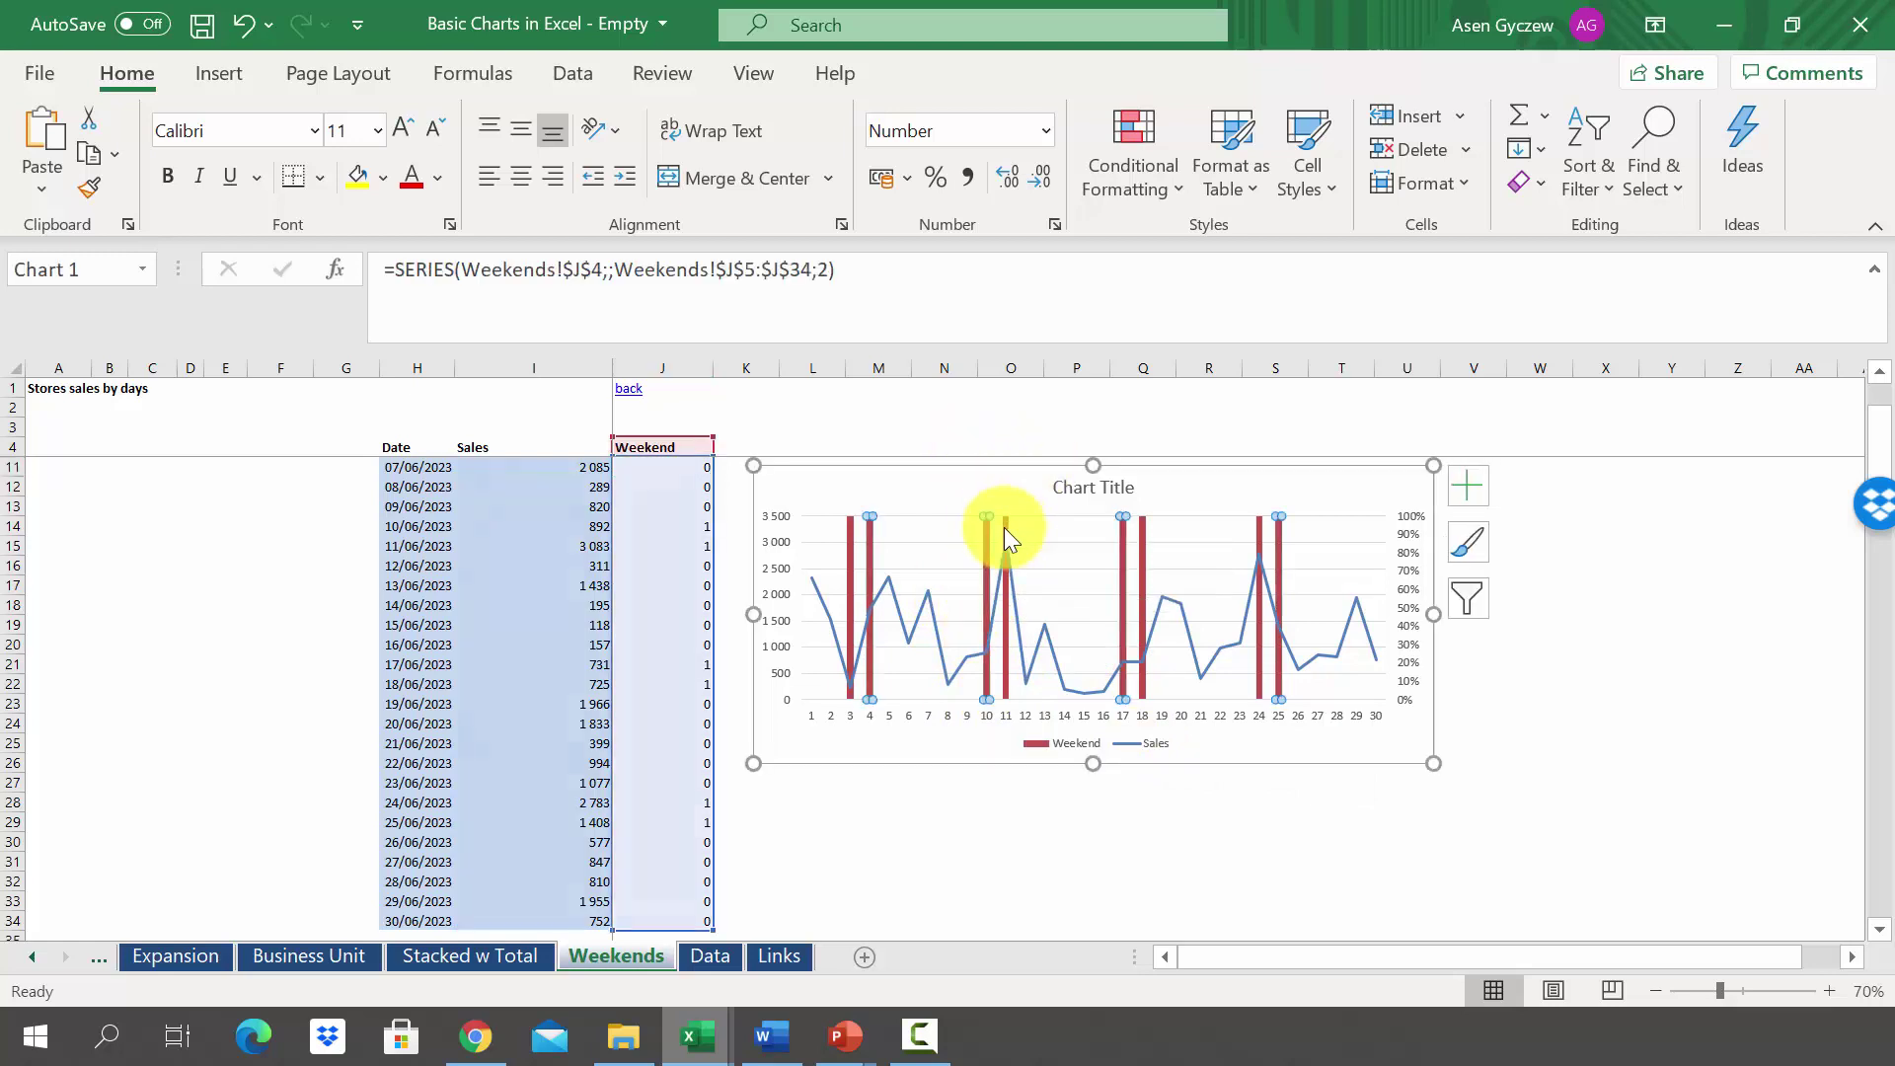
{"action": "left_click", "coordinate": [1007, 525]}
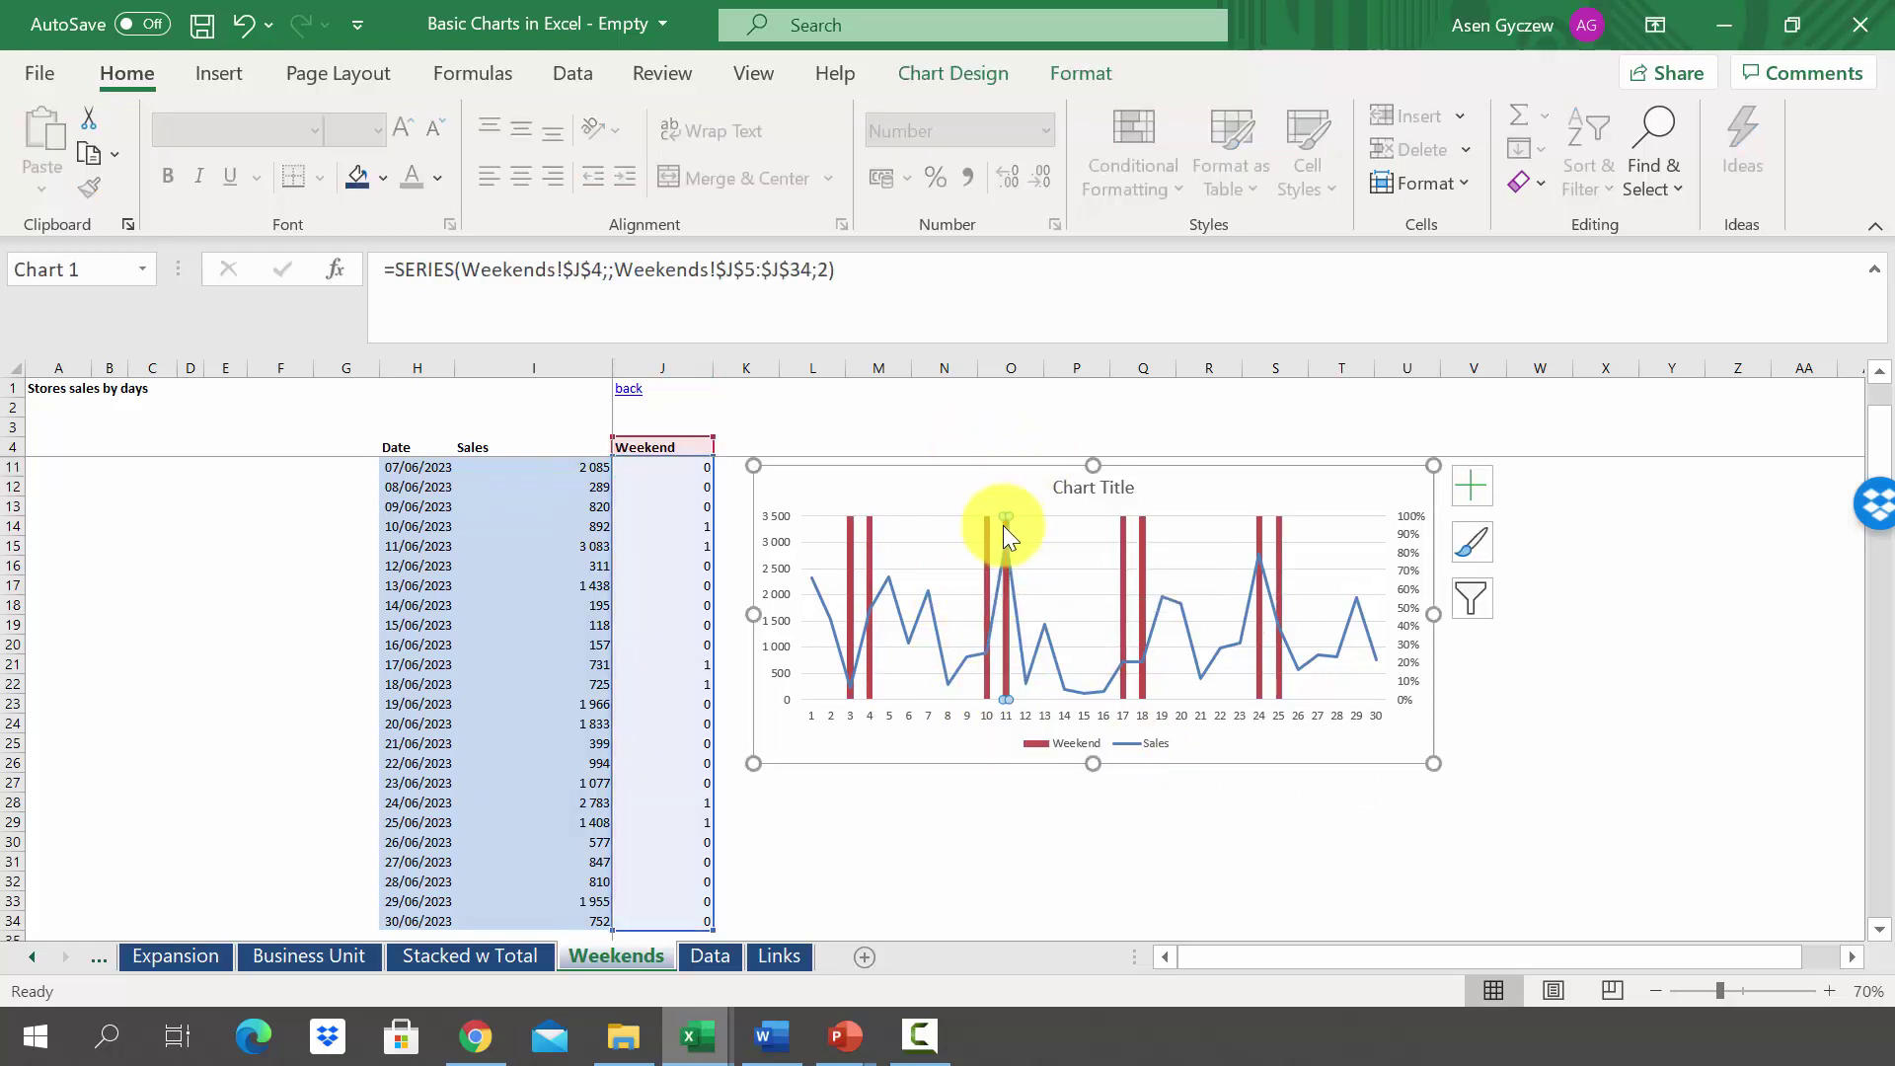
{"action": "left_click", "coordinate": [1226, 823]}
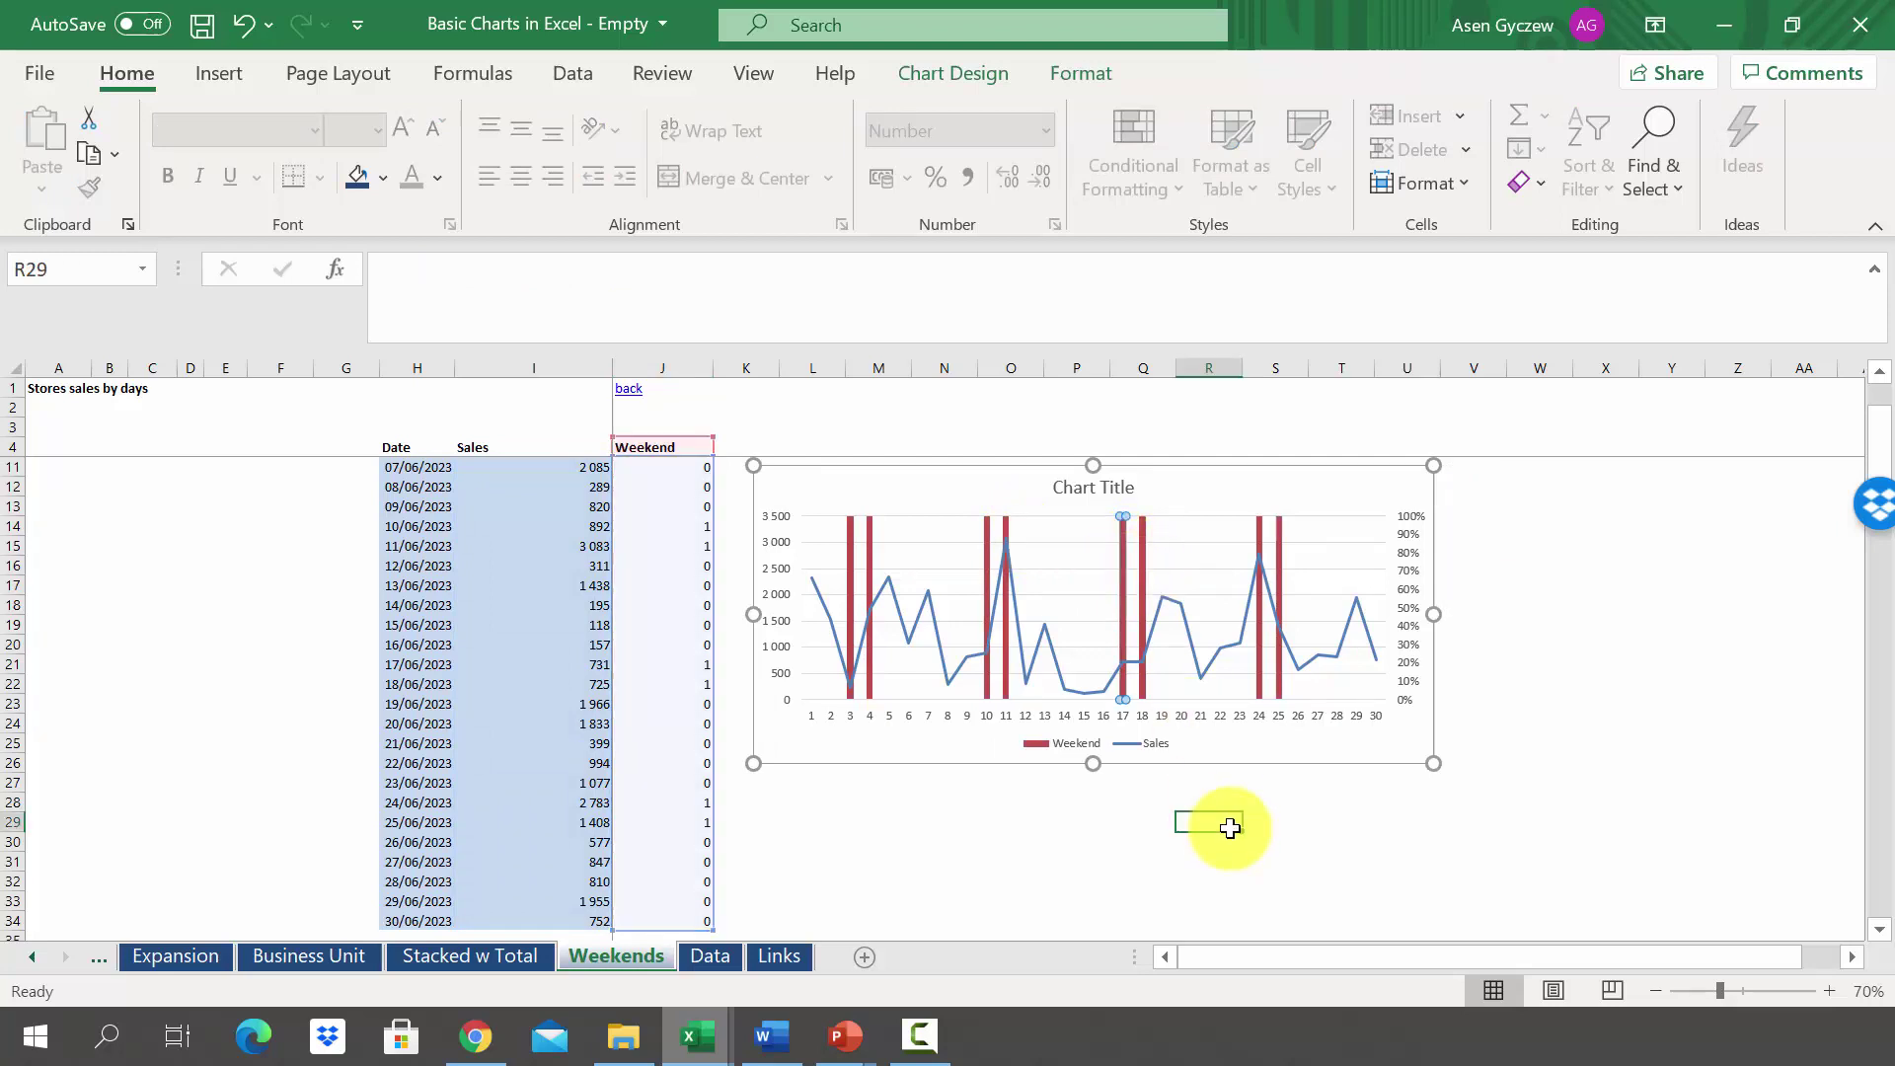
{"action": "left_click", "coordinate": [1143, 610]}
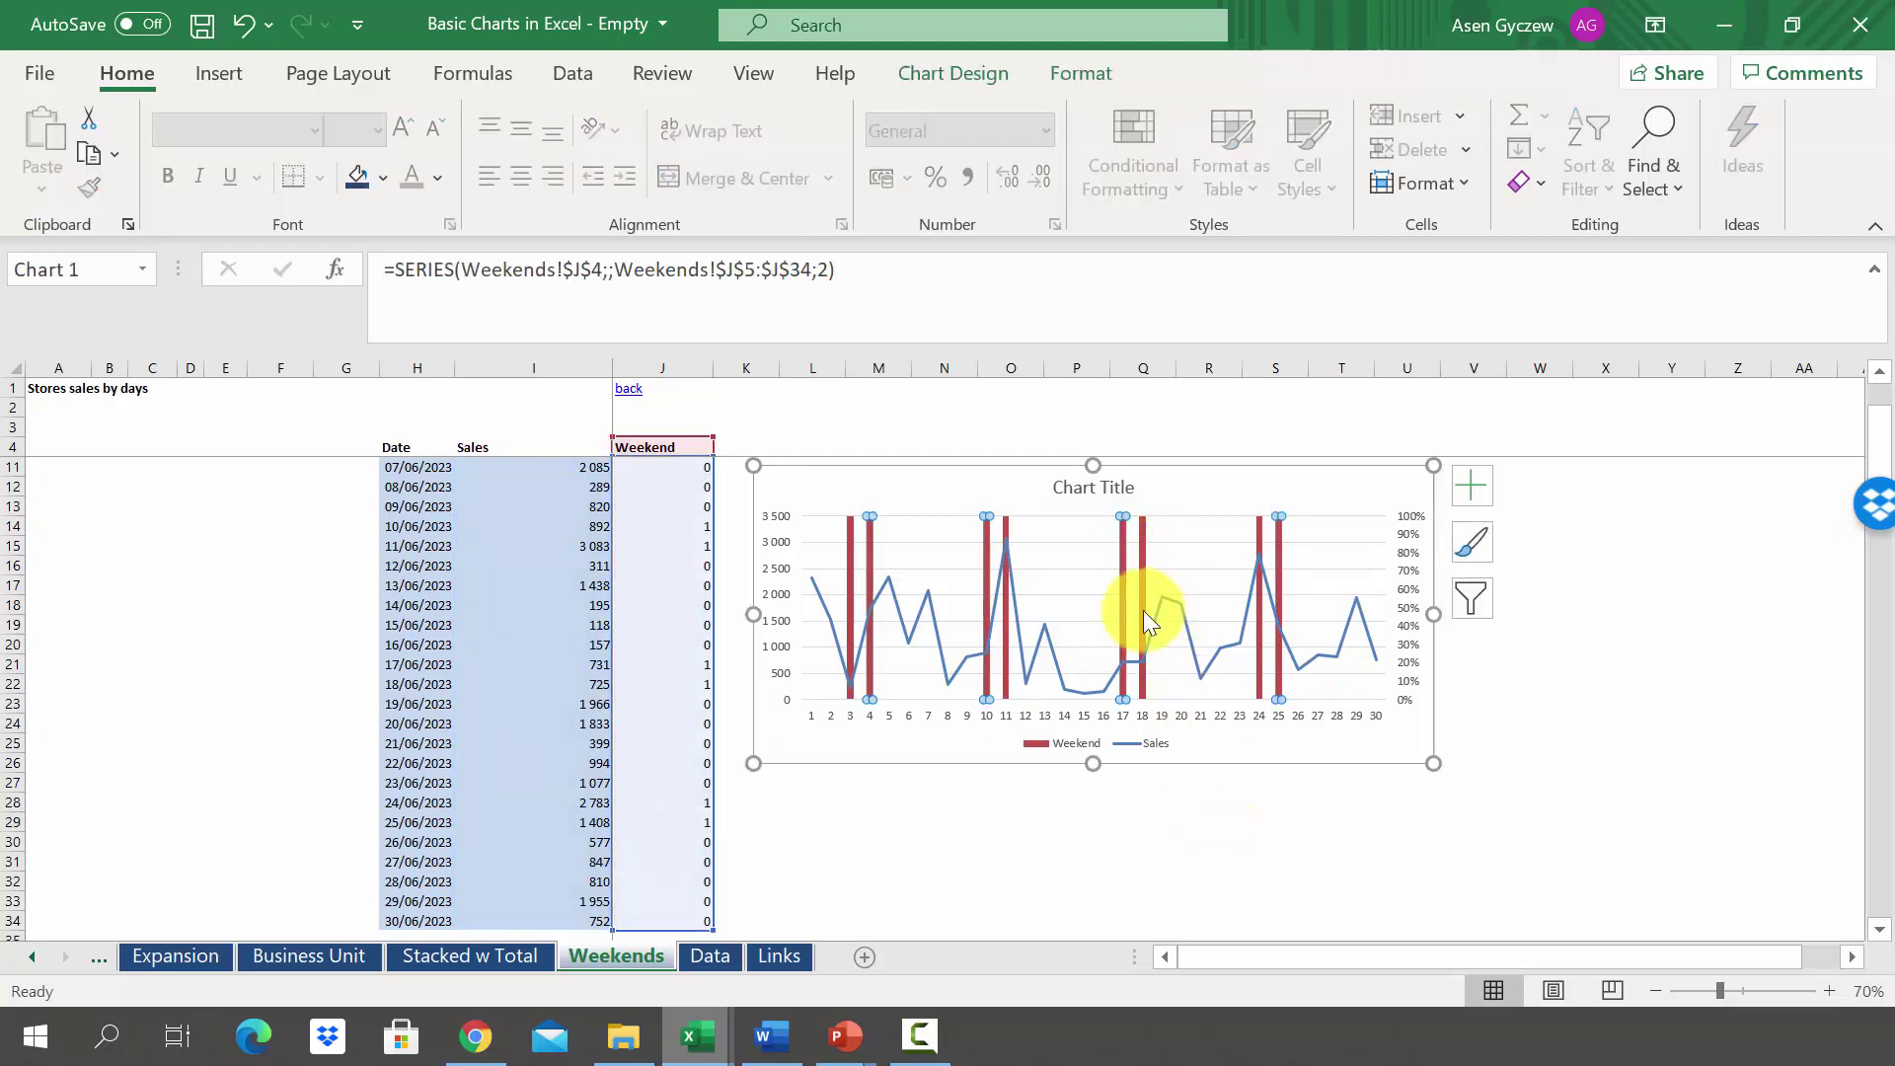
{"action": "right_click", "coordinate": [1143, 610]}
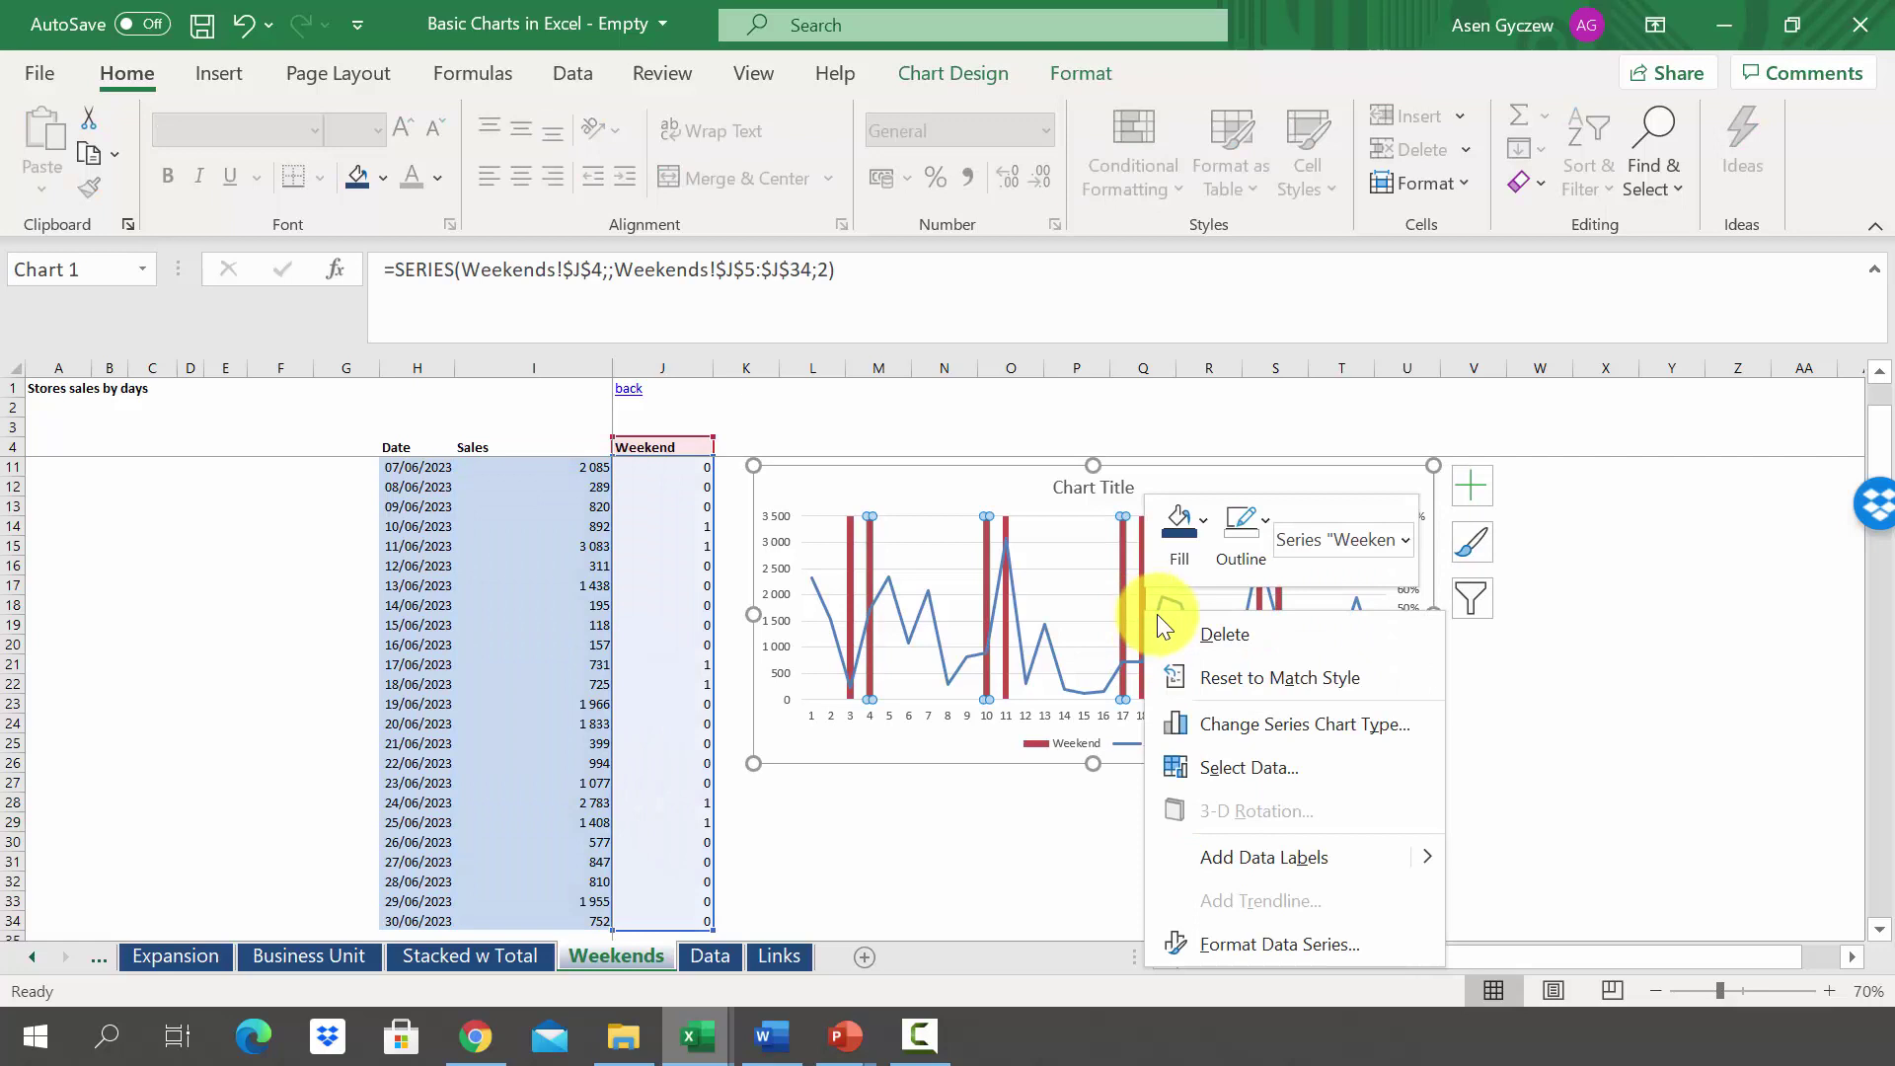
{"action": "left_click", "coordinate": [1254, 942]}
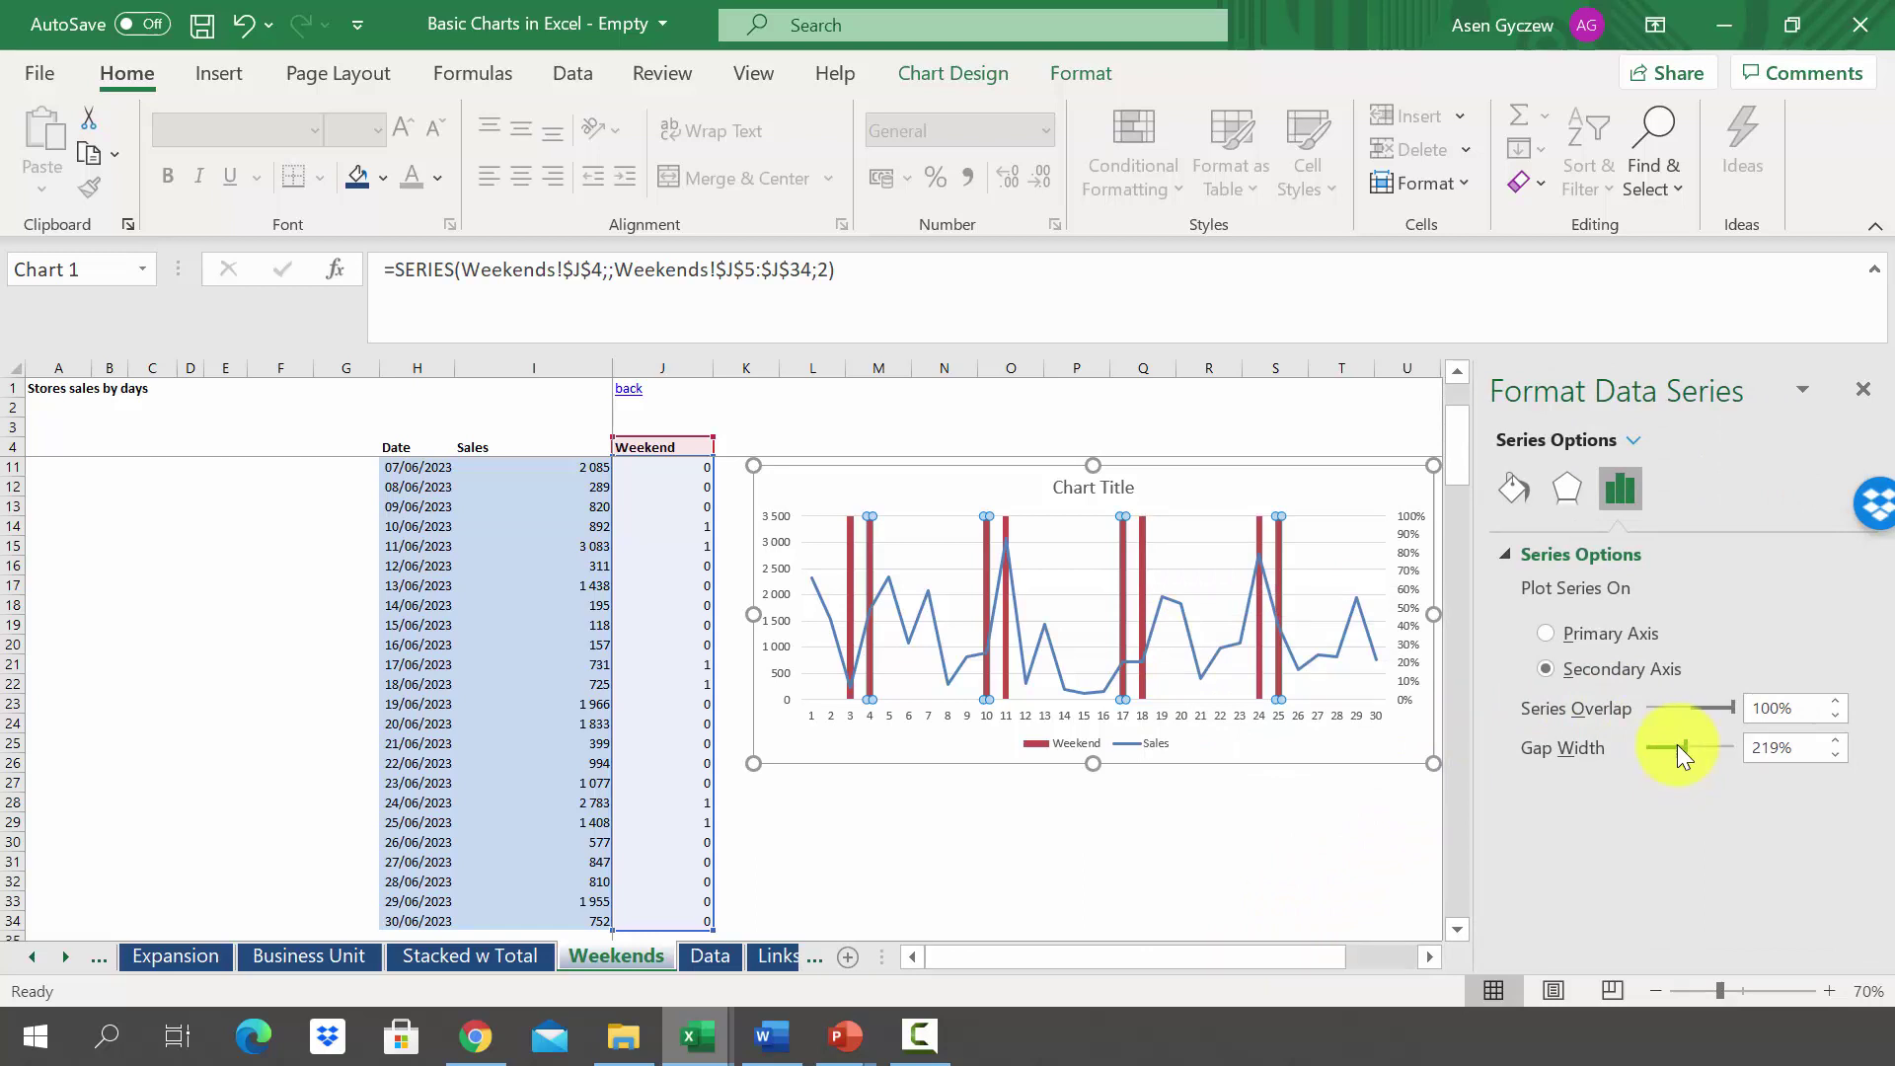
{"action": "left_click_drag", "start_coordinate": [1681, 746], "coordinate": [1638, 757]}
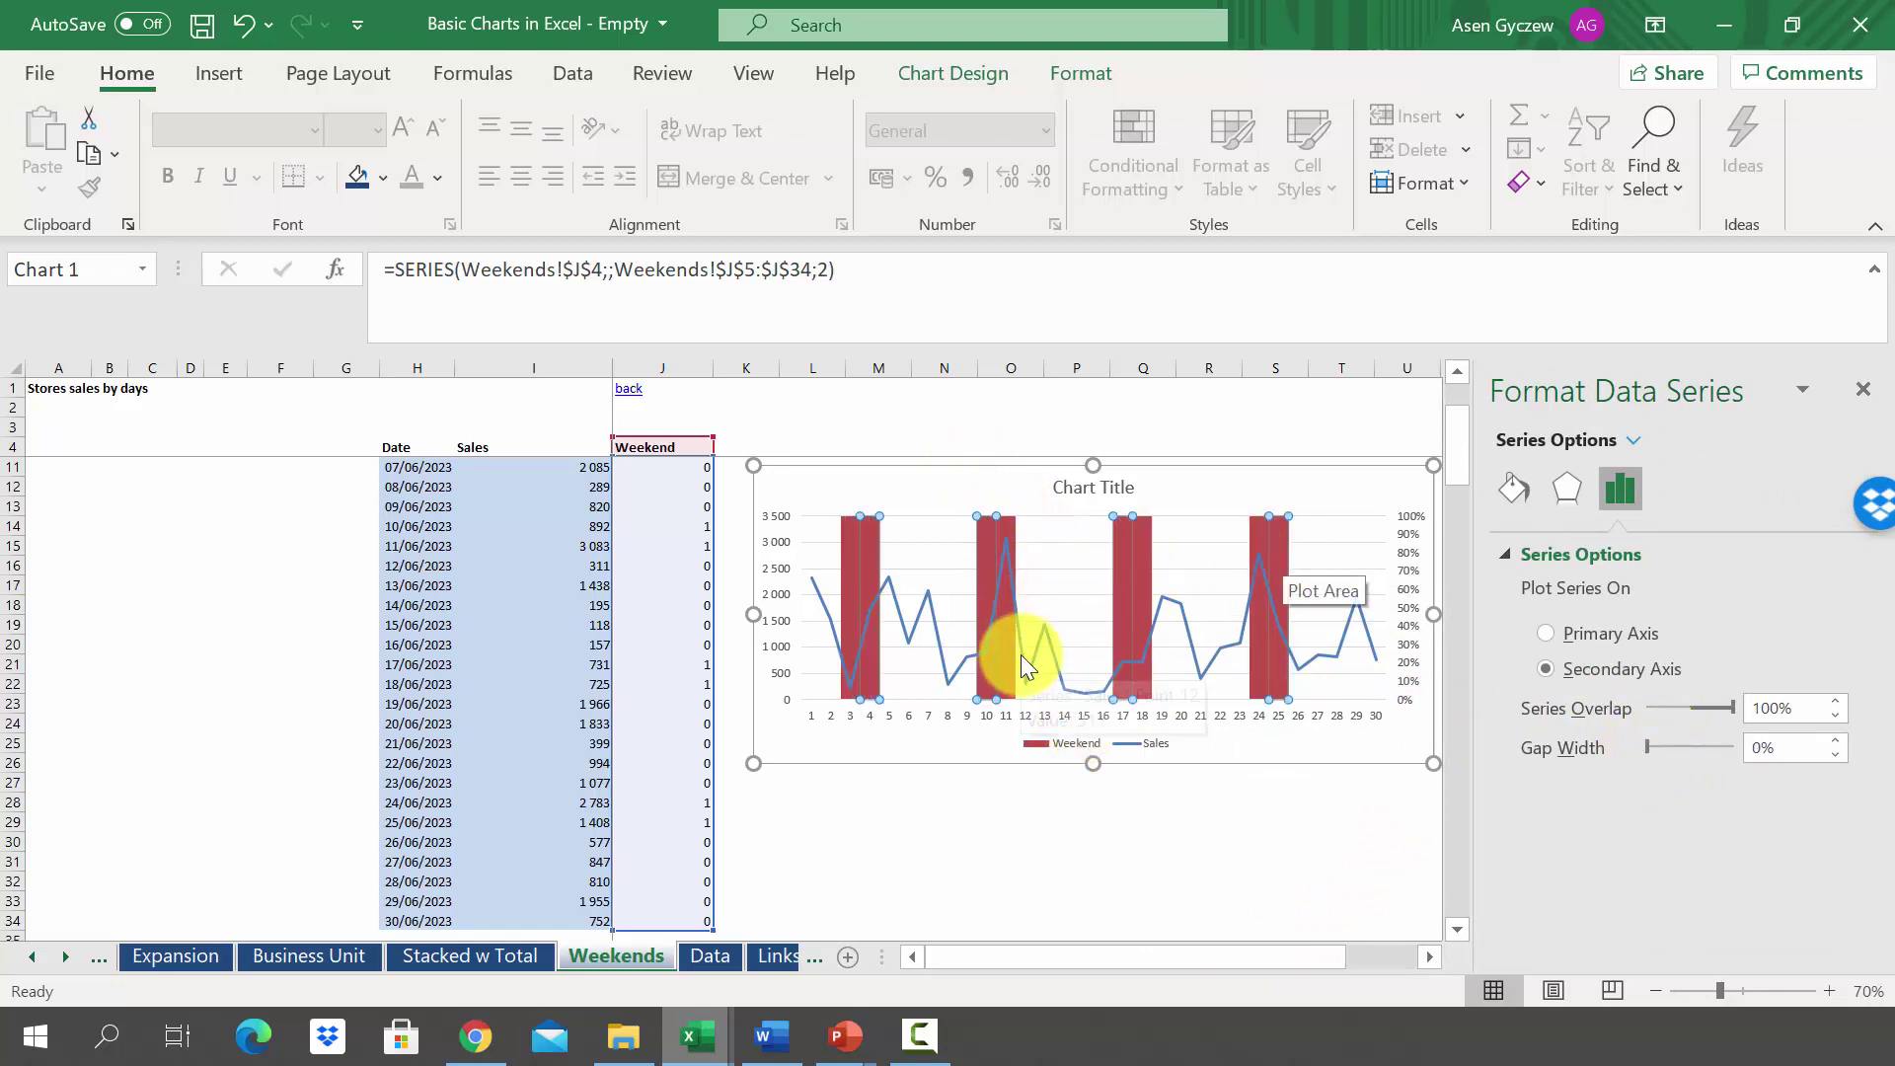
Step: Close the Format pane and fill the Weekend series with a pale pink theme colour
{"action": "left_click", "coordinate": [1011, 809]}
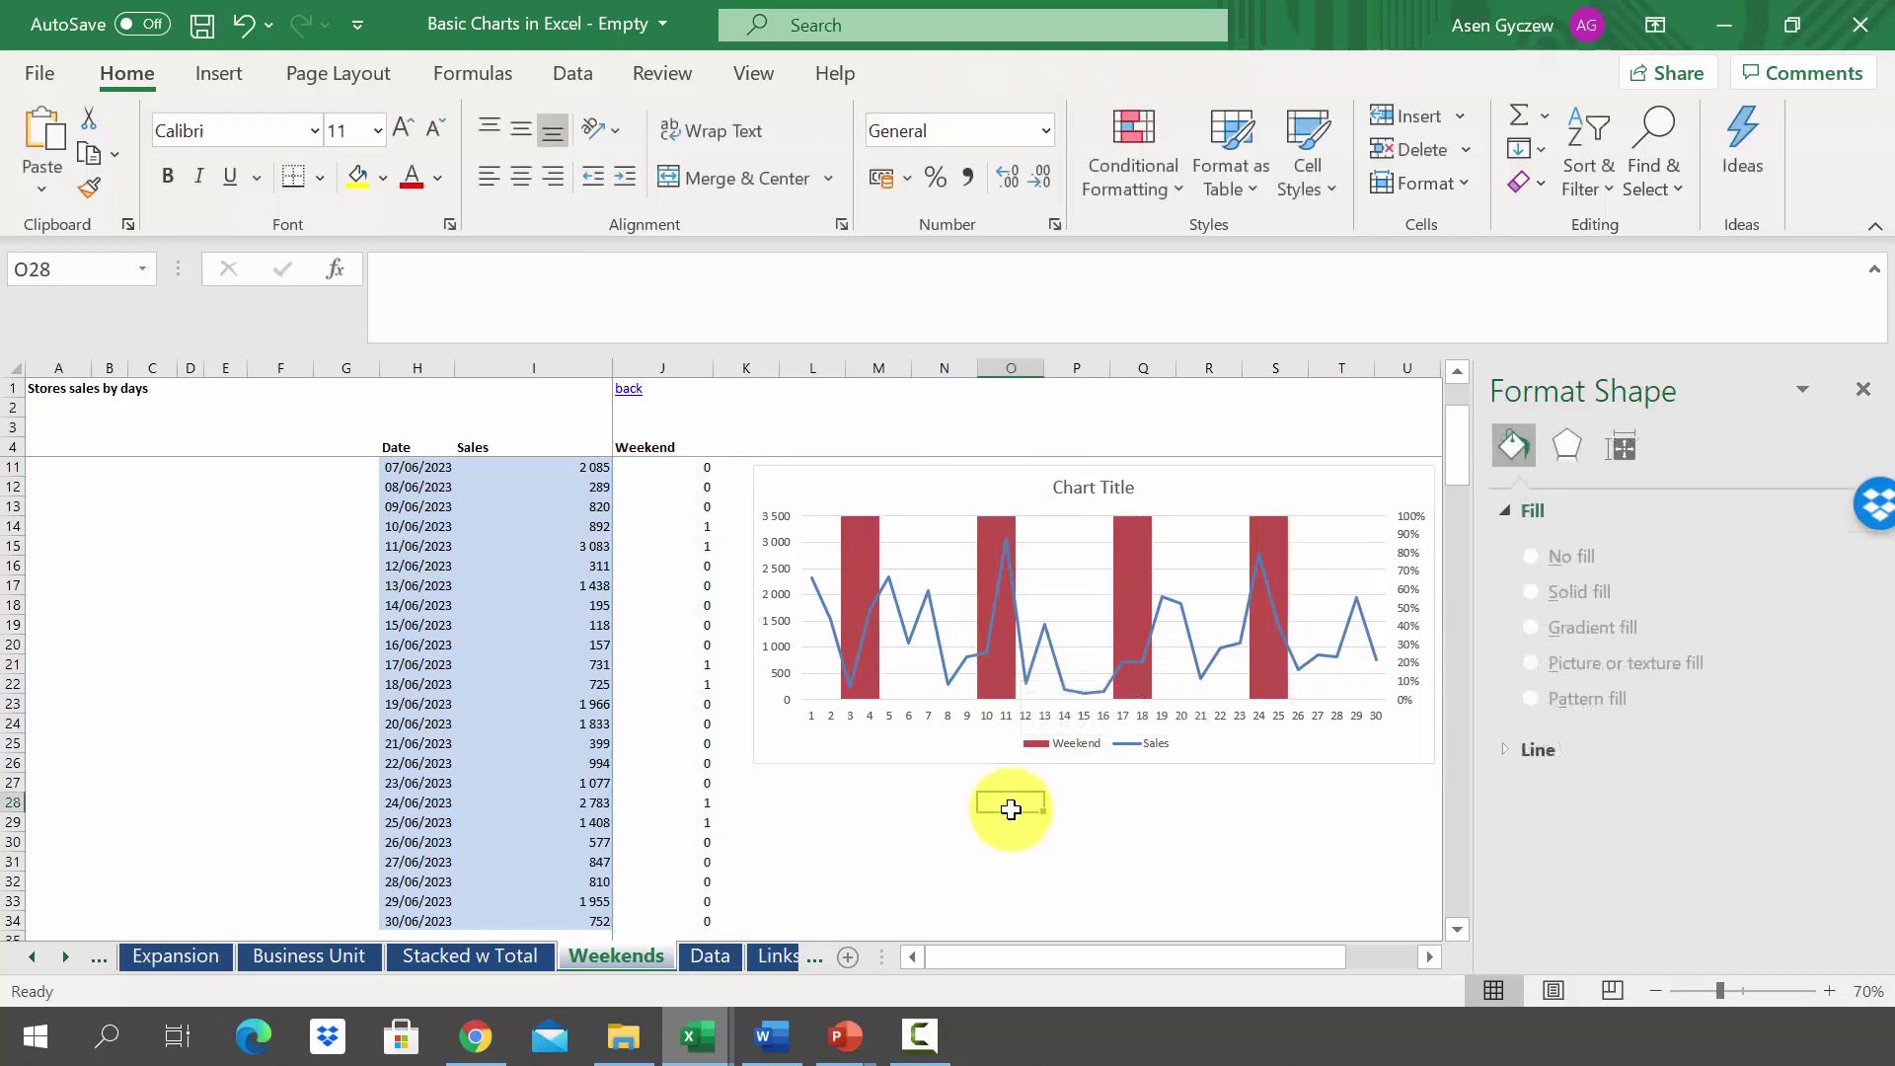
{"action": "left_click", "coordinate": [1865, 393]}
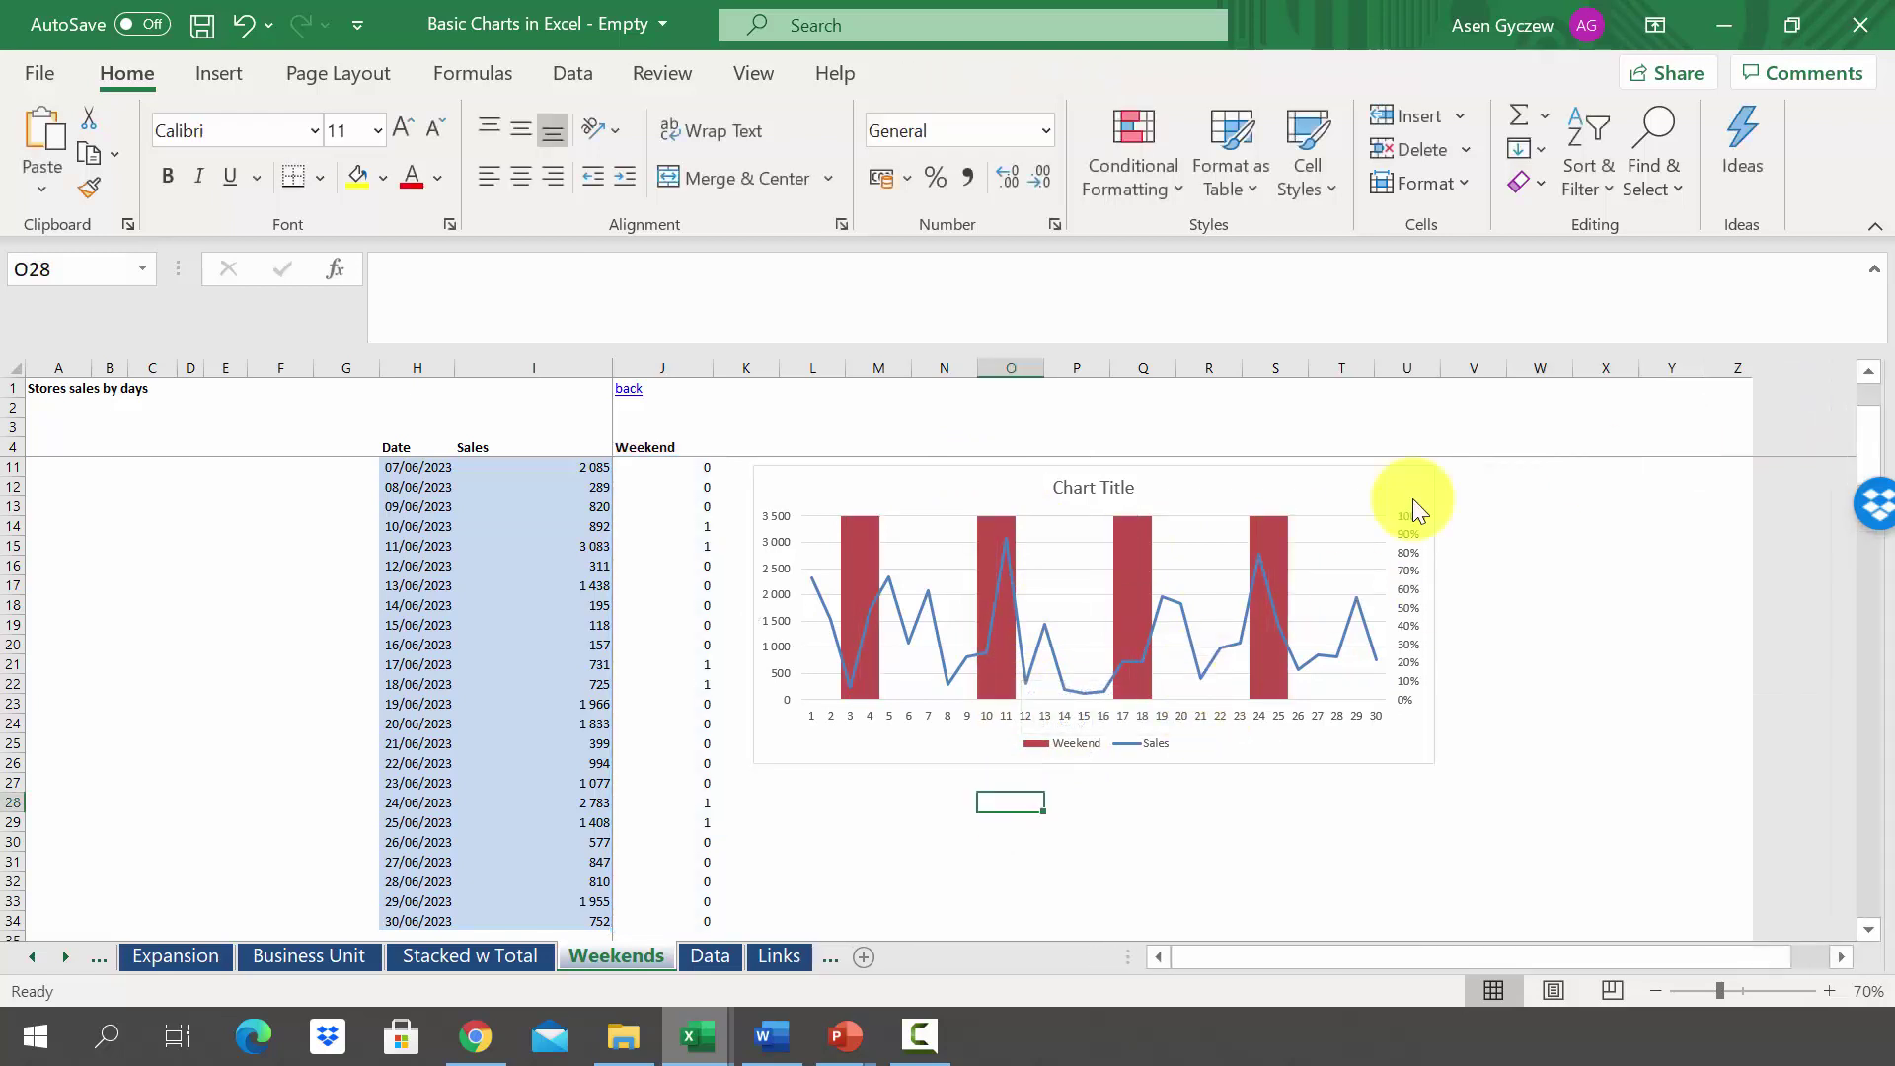
{"action": "left_click", "coordinate": [1056, 543]}
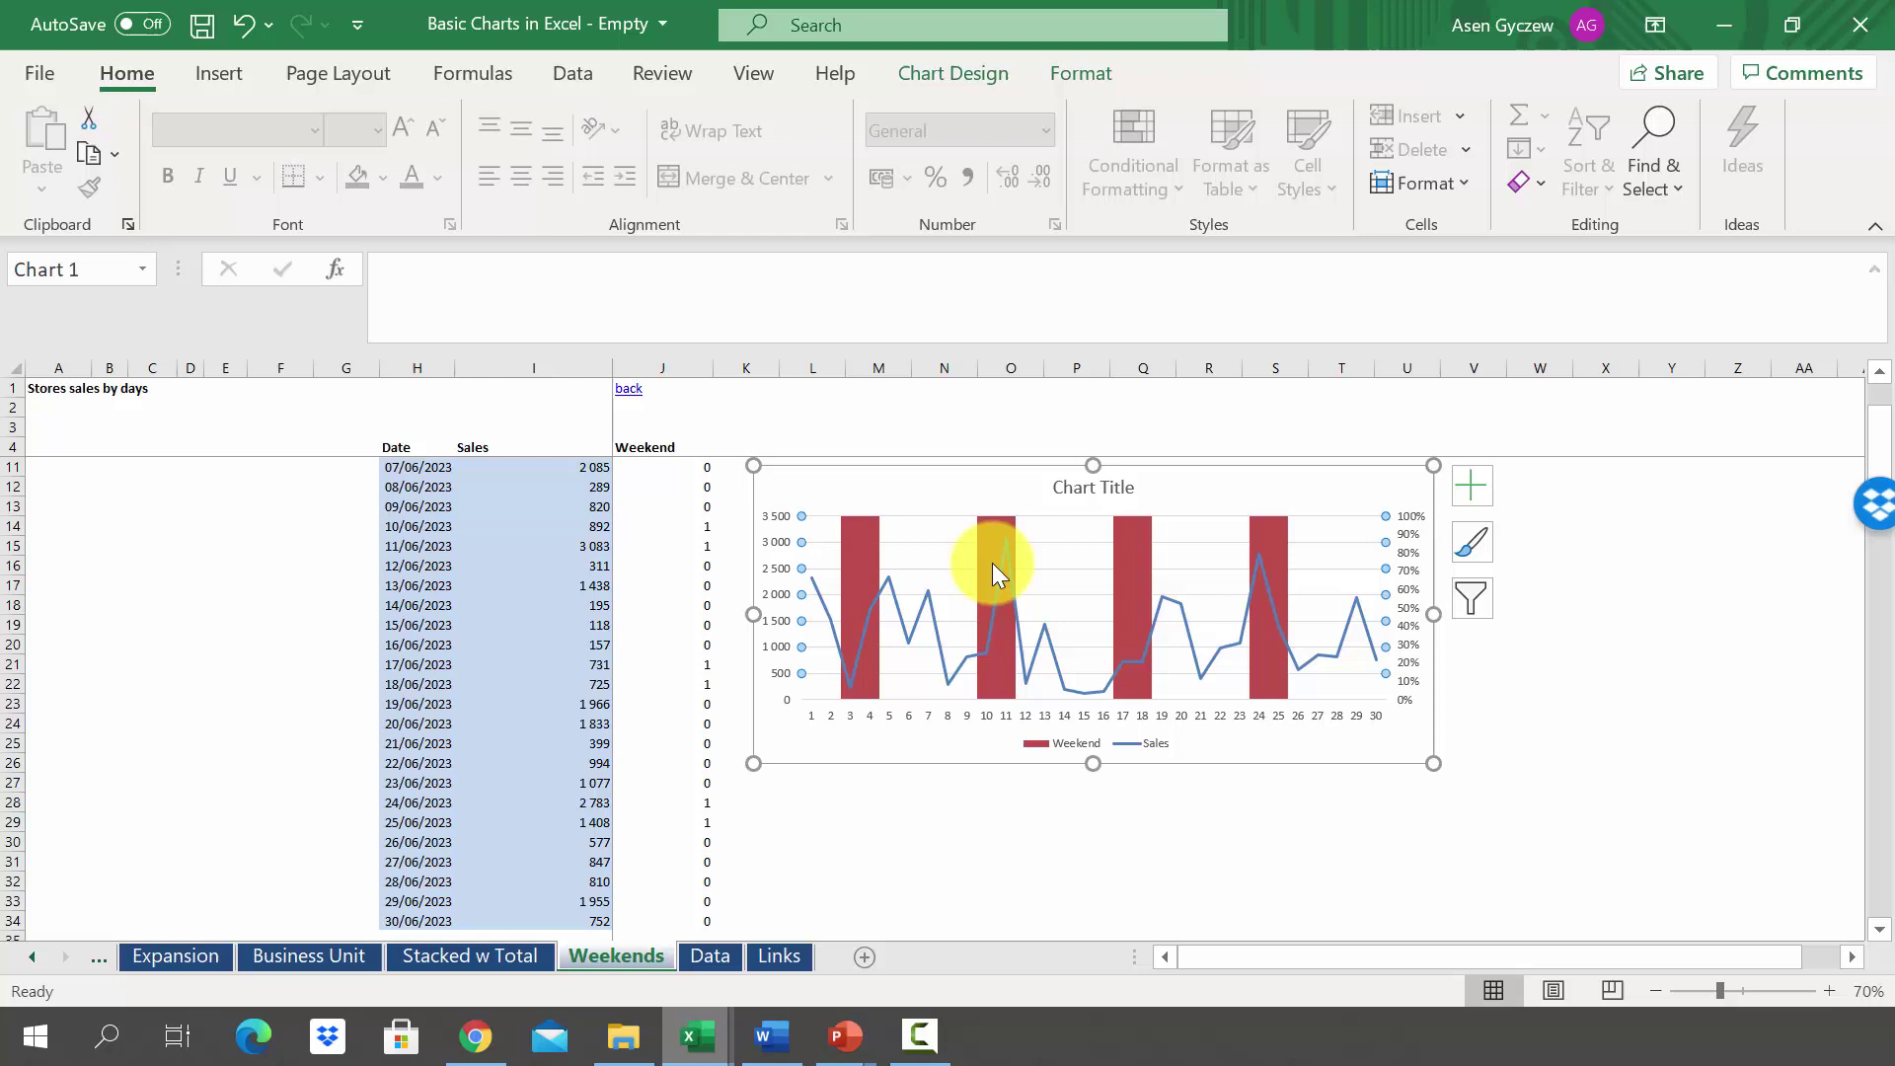
{"action": "left_click", "coordinate": [991, 562]}
{"action": "right_click", "coordinate": [990, 564]}
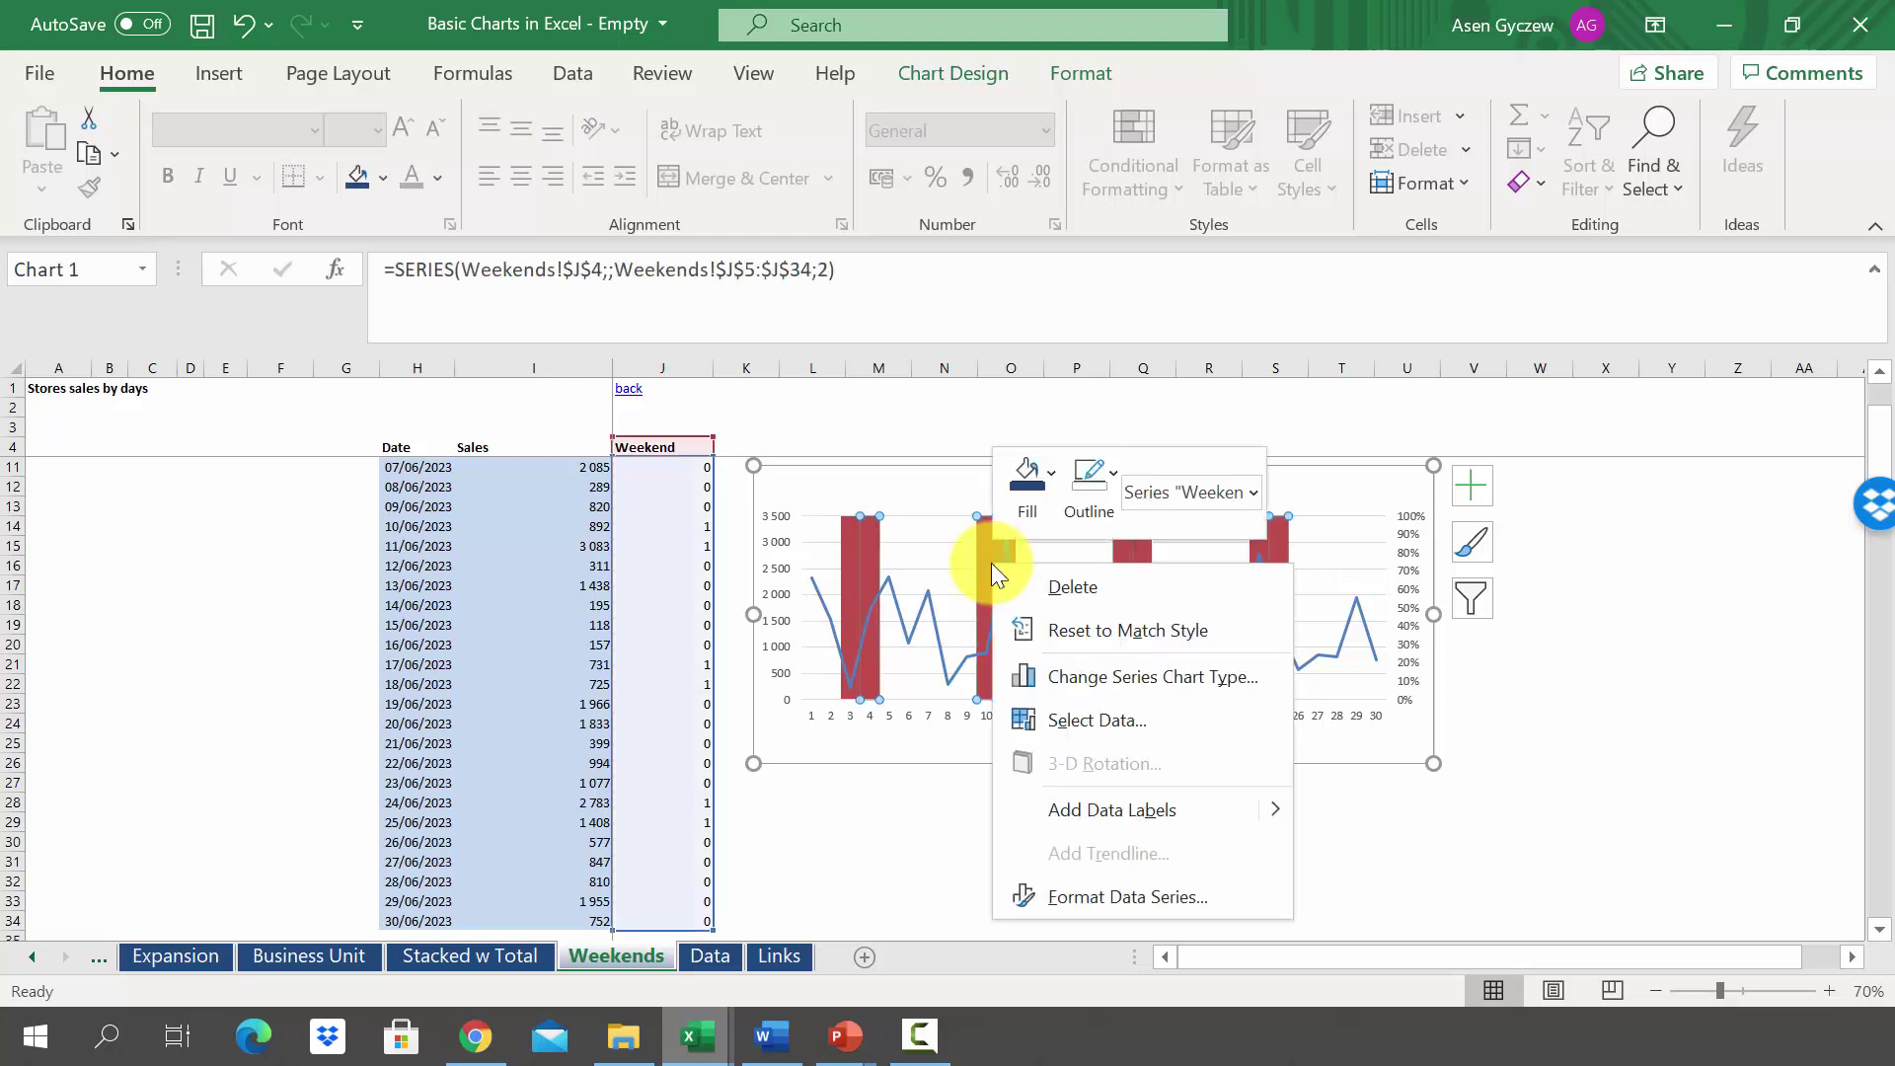
{"action": "left_click", "coordinate": [1026, 513]}
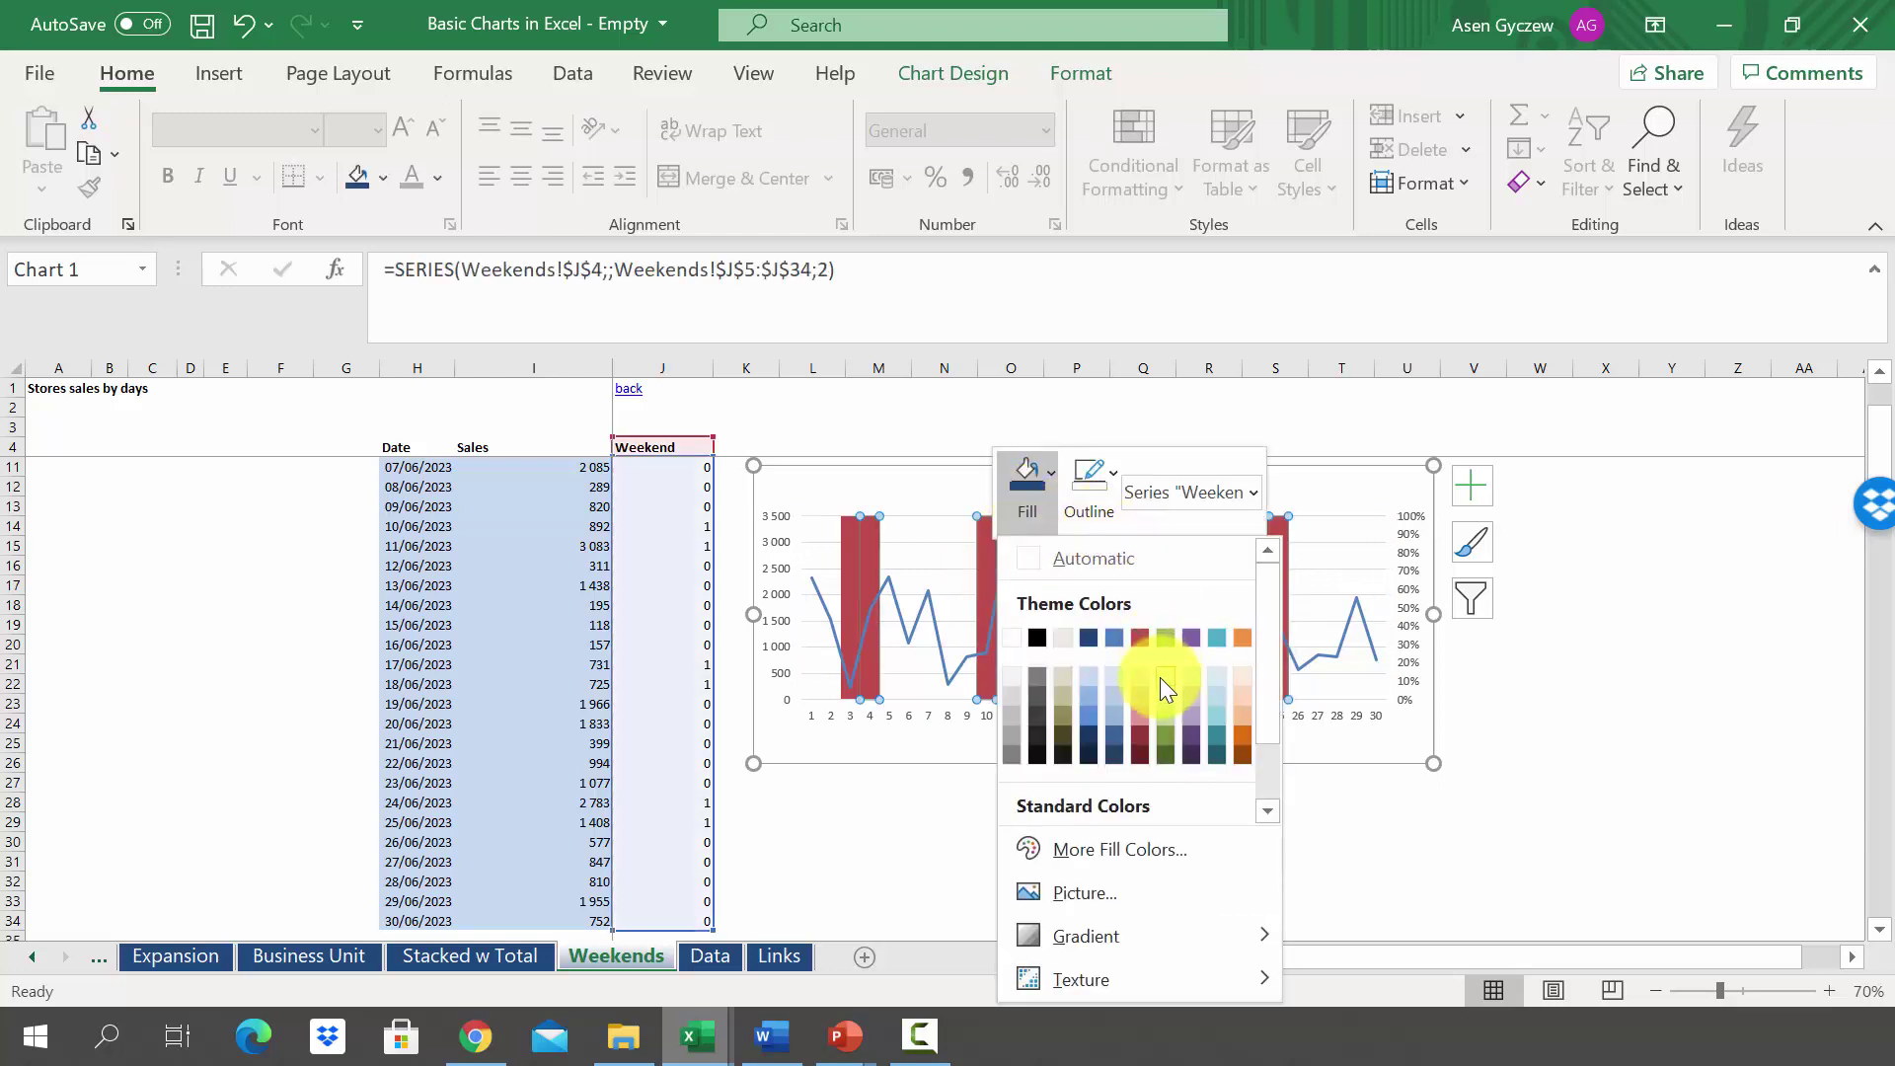
{"action": "left_click", "coordinate": [1131, 674]}
{"action": "left_click", "coordinate": [1012, 841]}
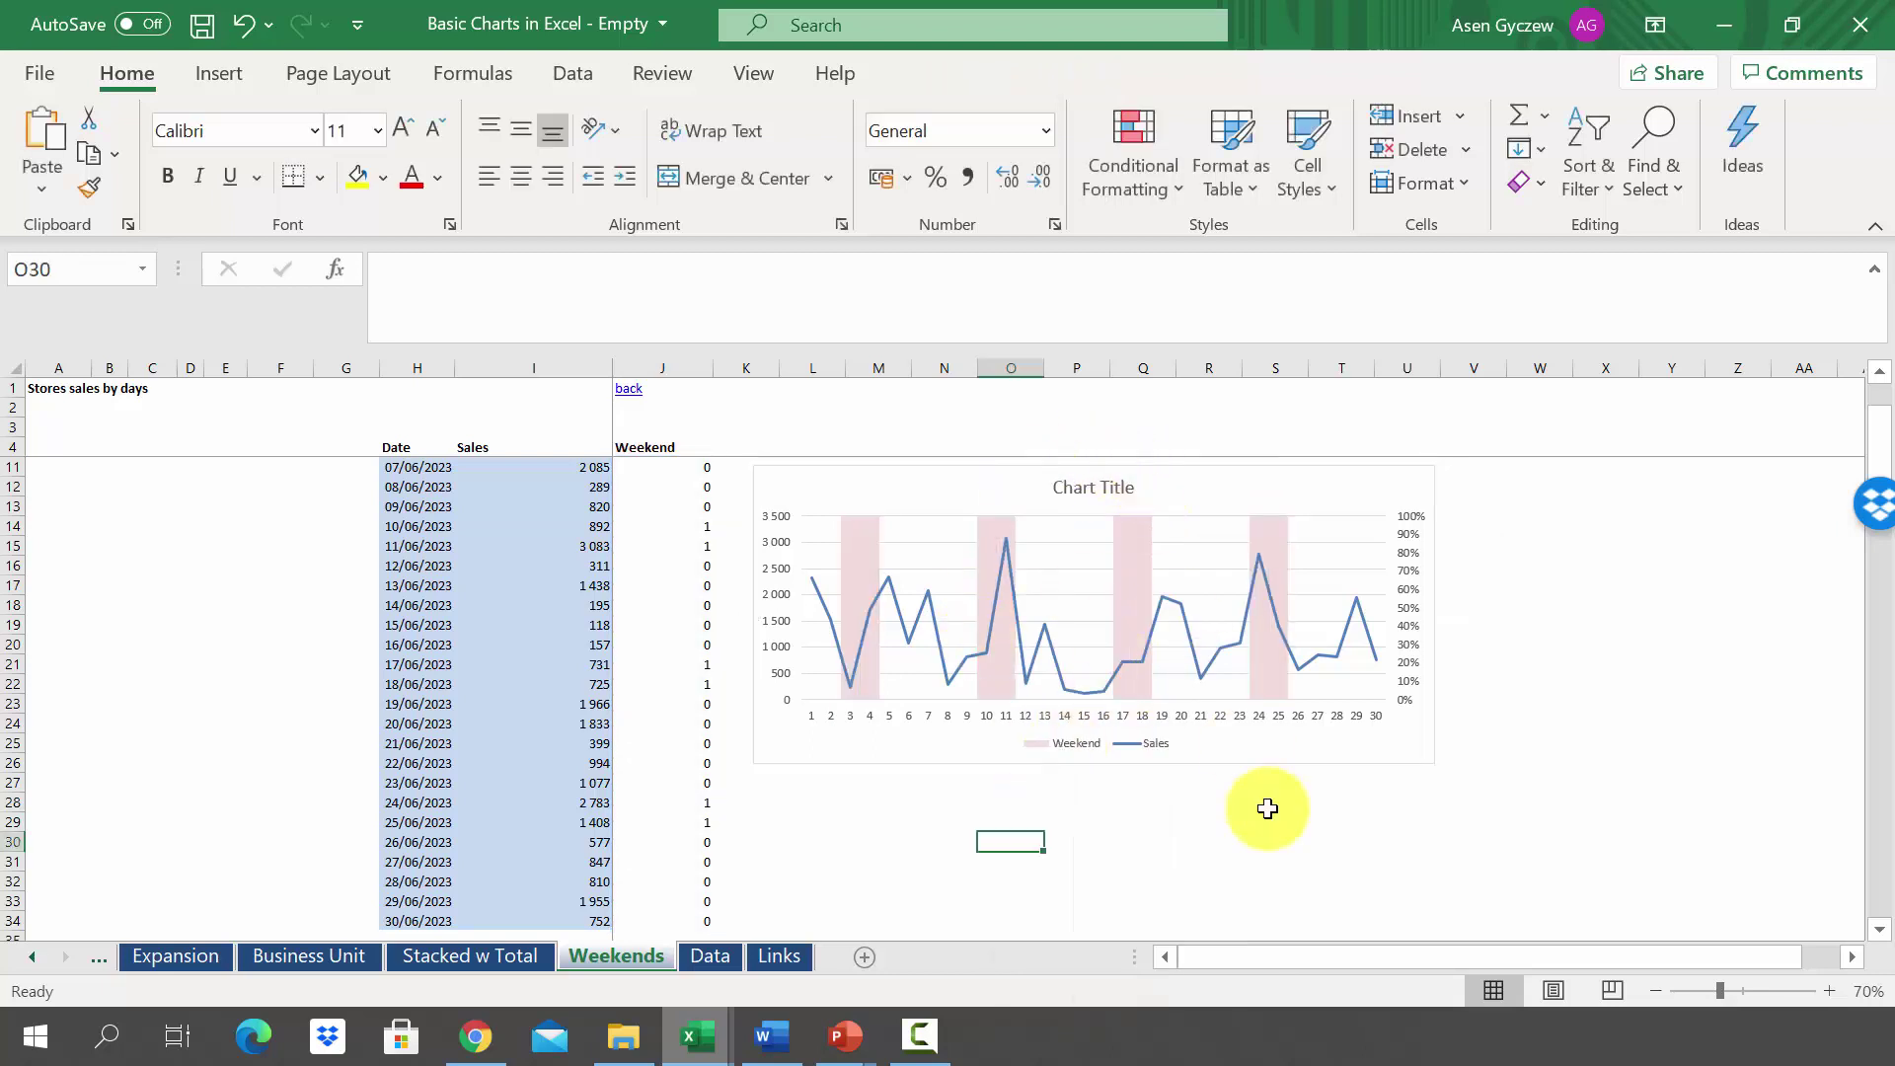
{"action": "left_click", "coordinate": [692, 504]}
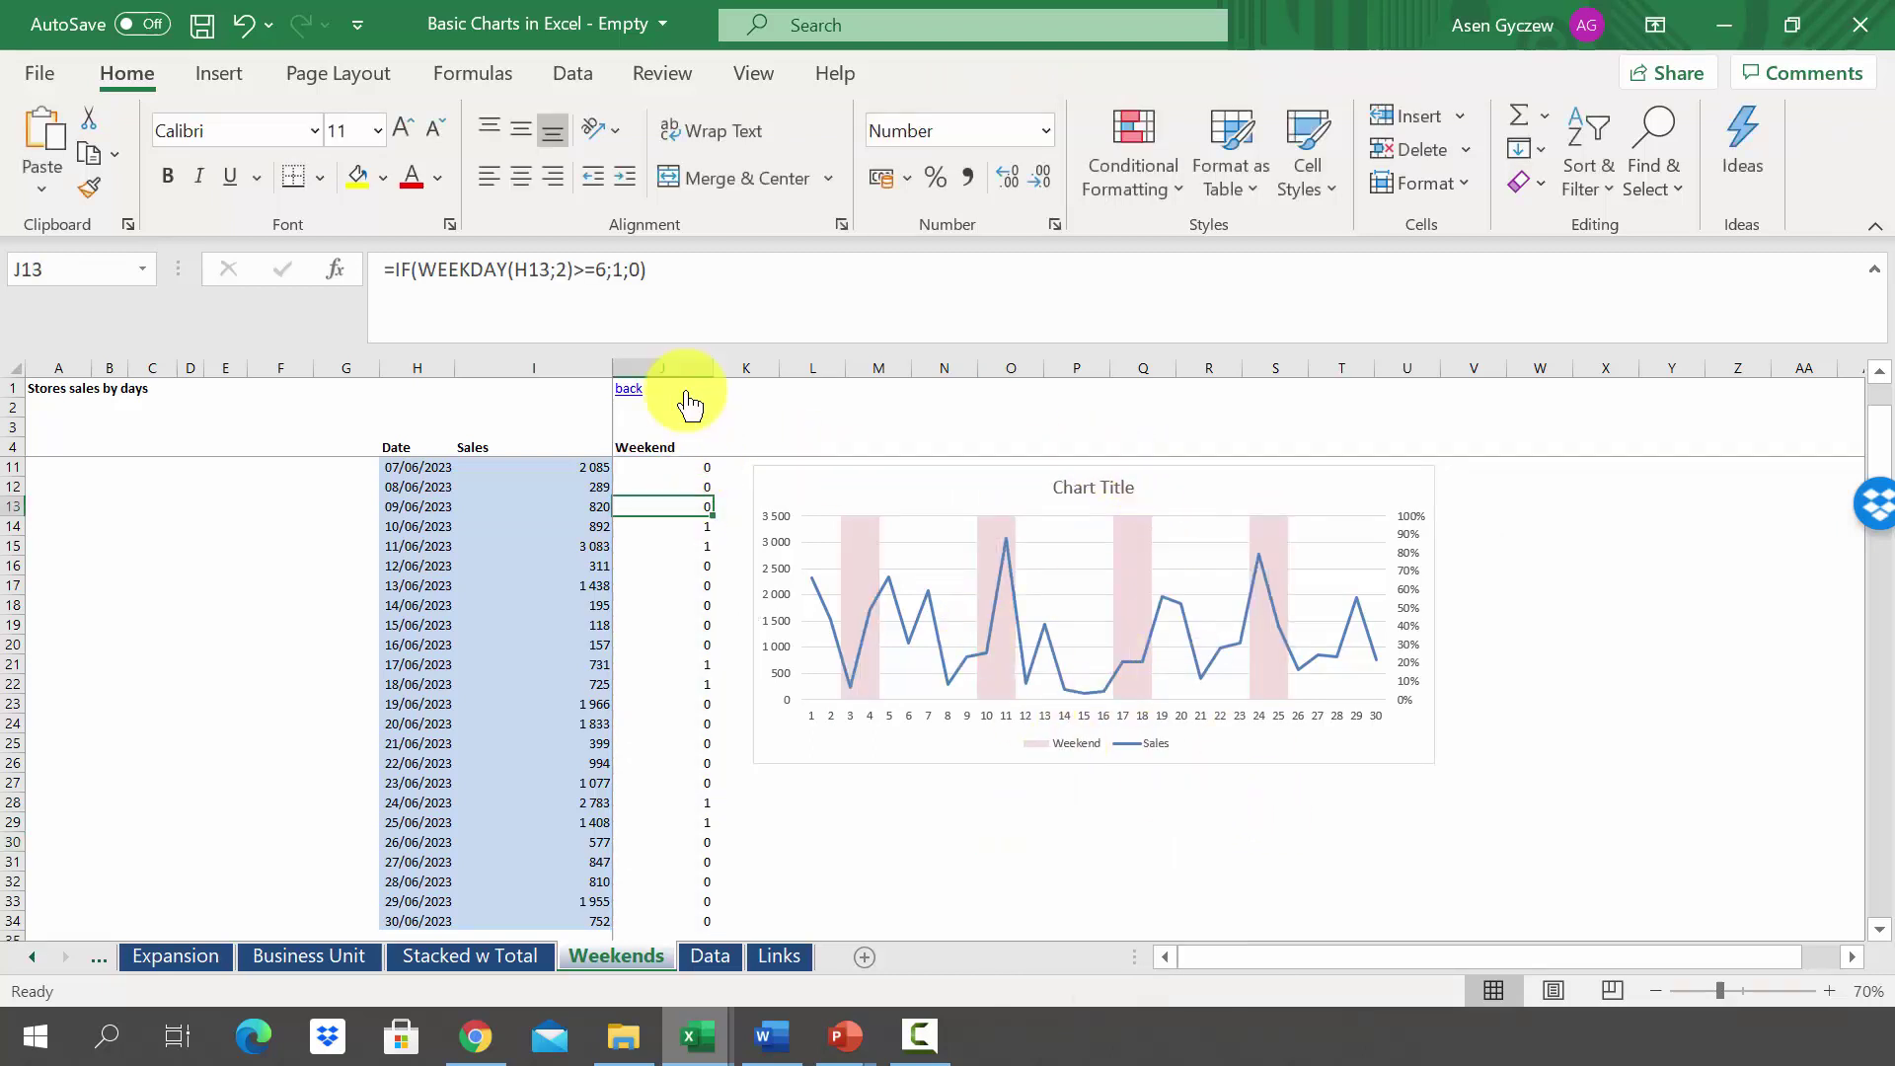
{"action": "left_click", "coordinate": [667, 367]}
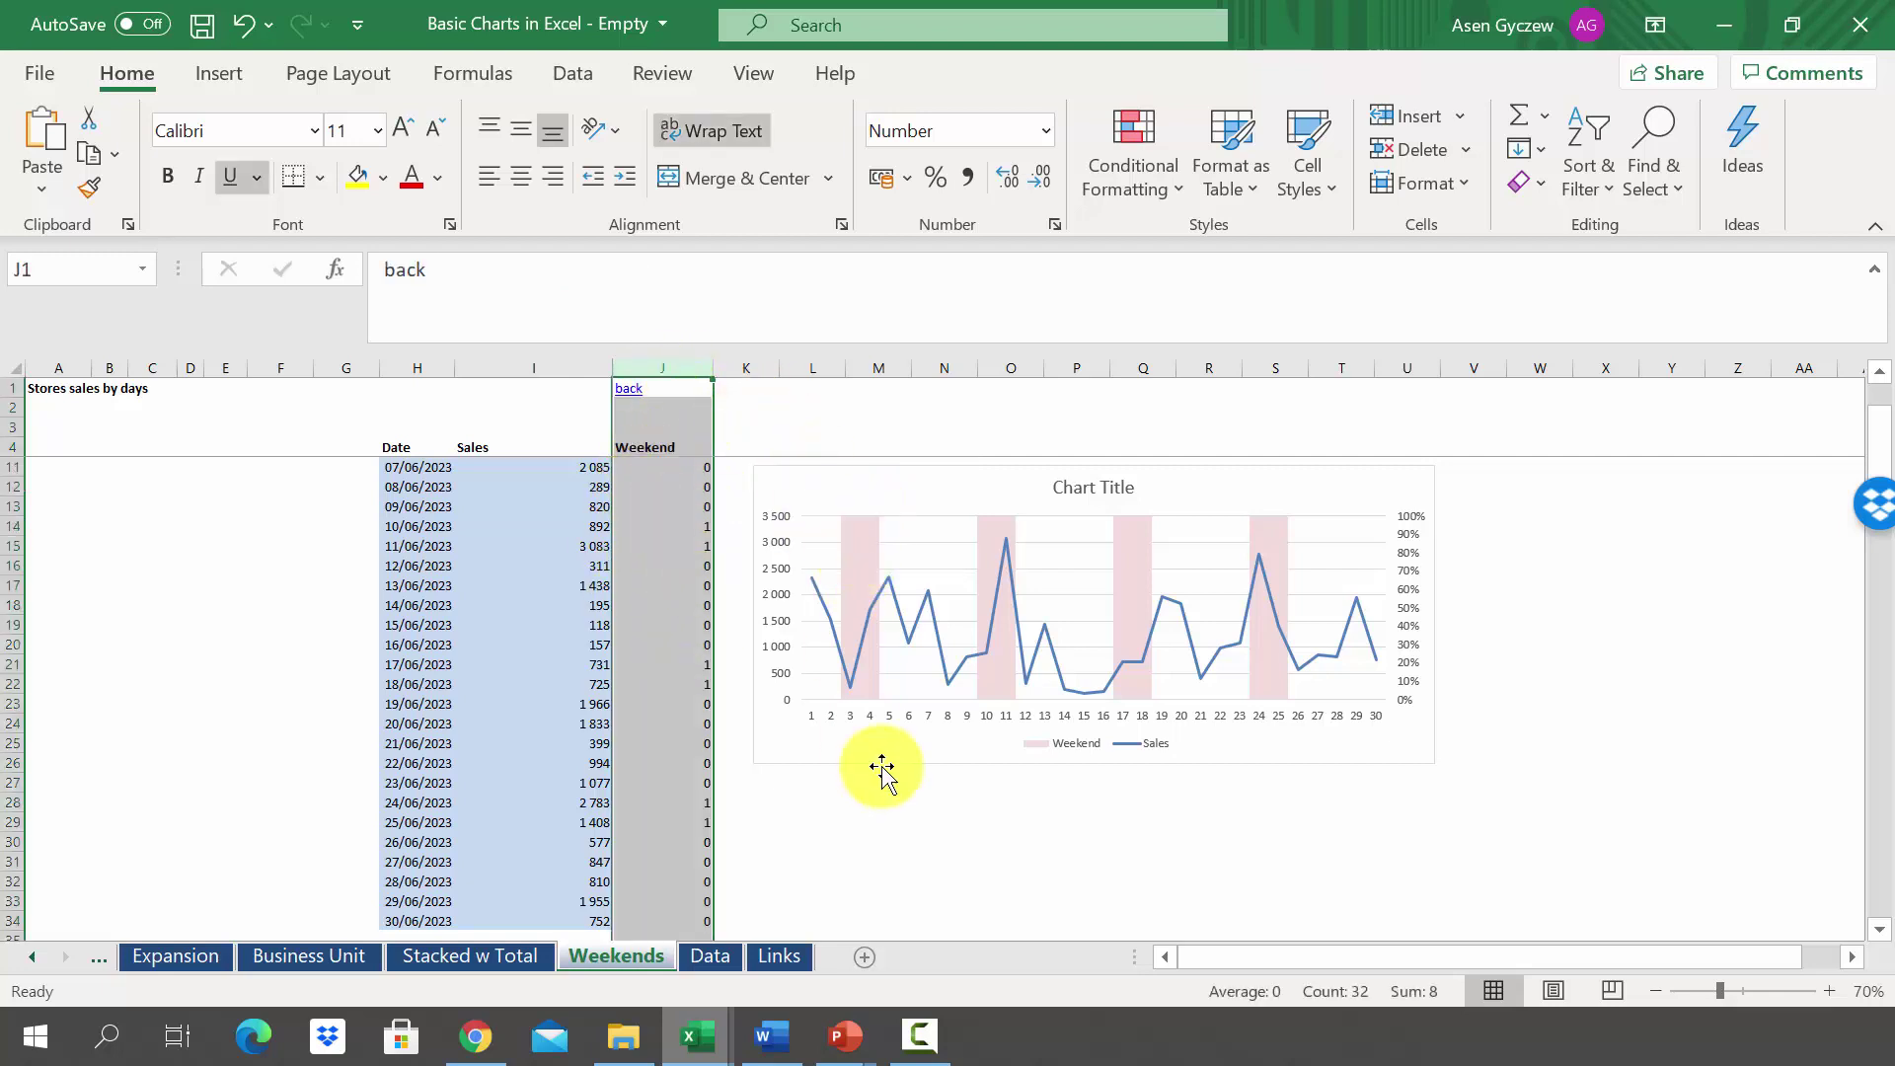
{"action": "mouse_move", "coordinate": [881, 615]}
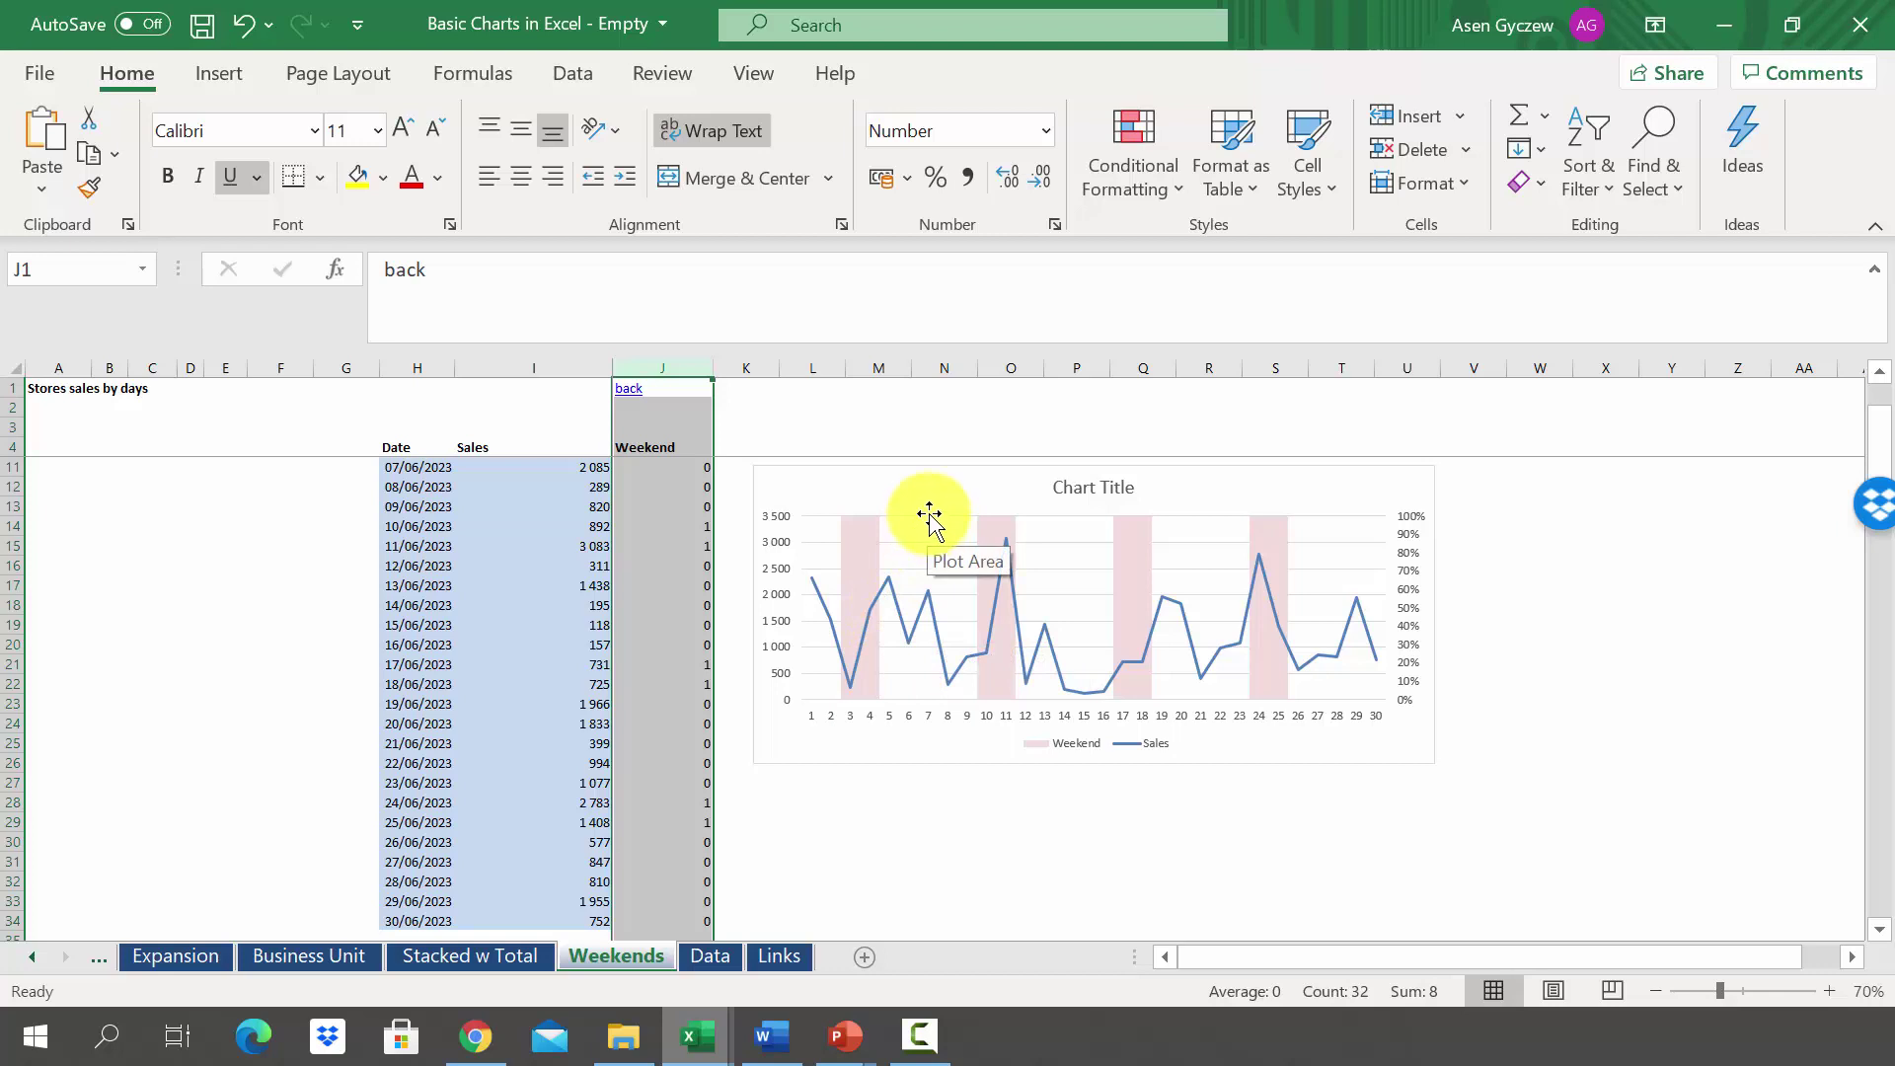
{"action": "left_click", "coordinate": [1321, 587]}
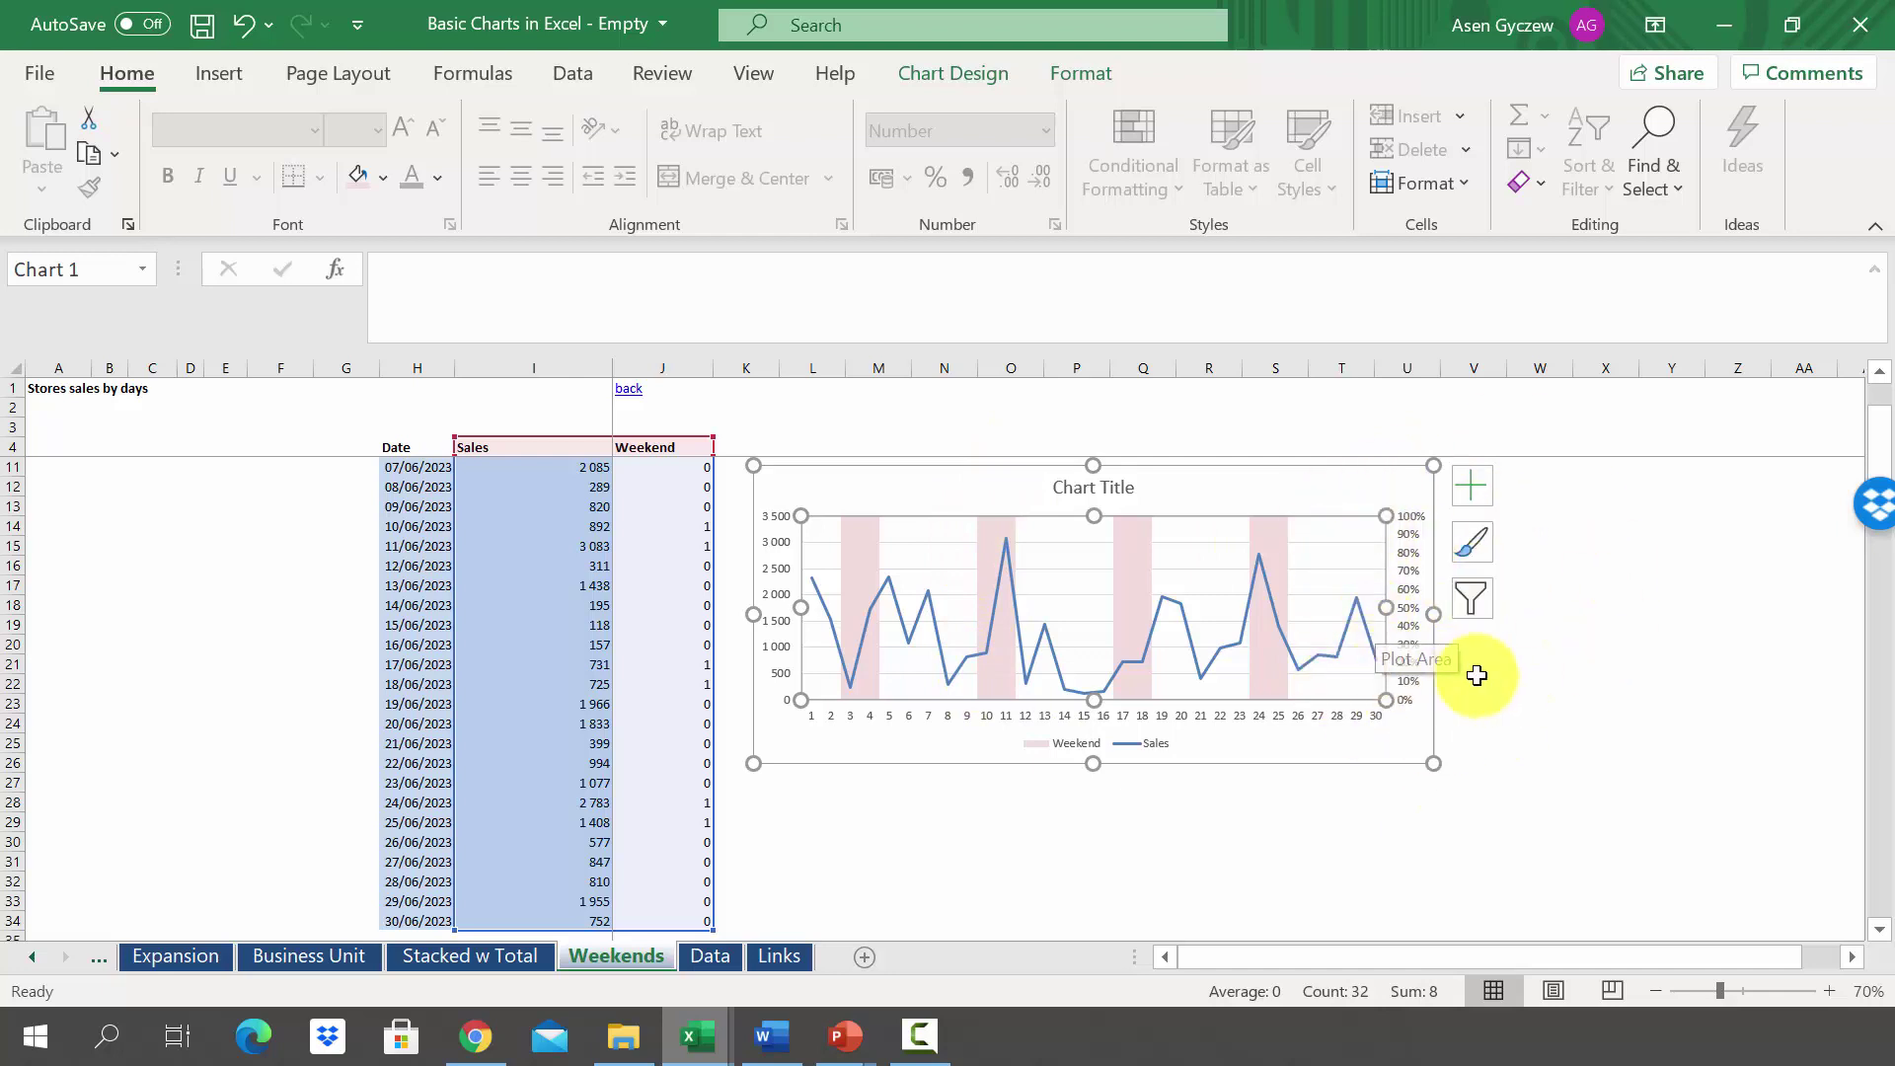
{"action": "left_click", "coordinate": [1525, 682]}
{"action": "left_click", "coordinate": [1140, 540]}
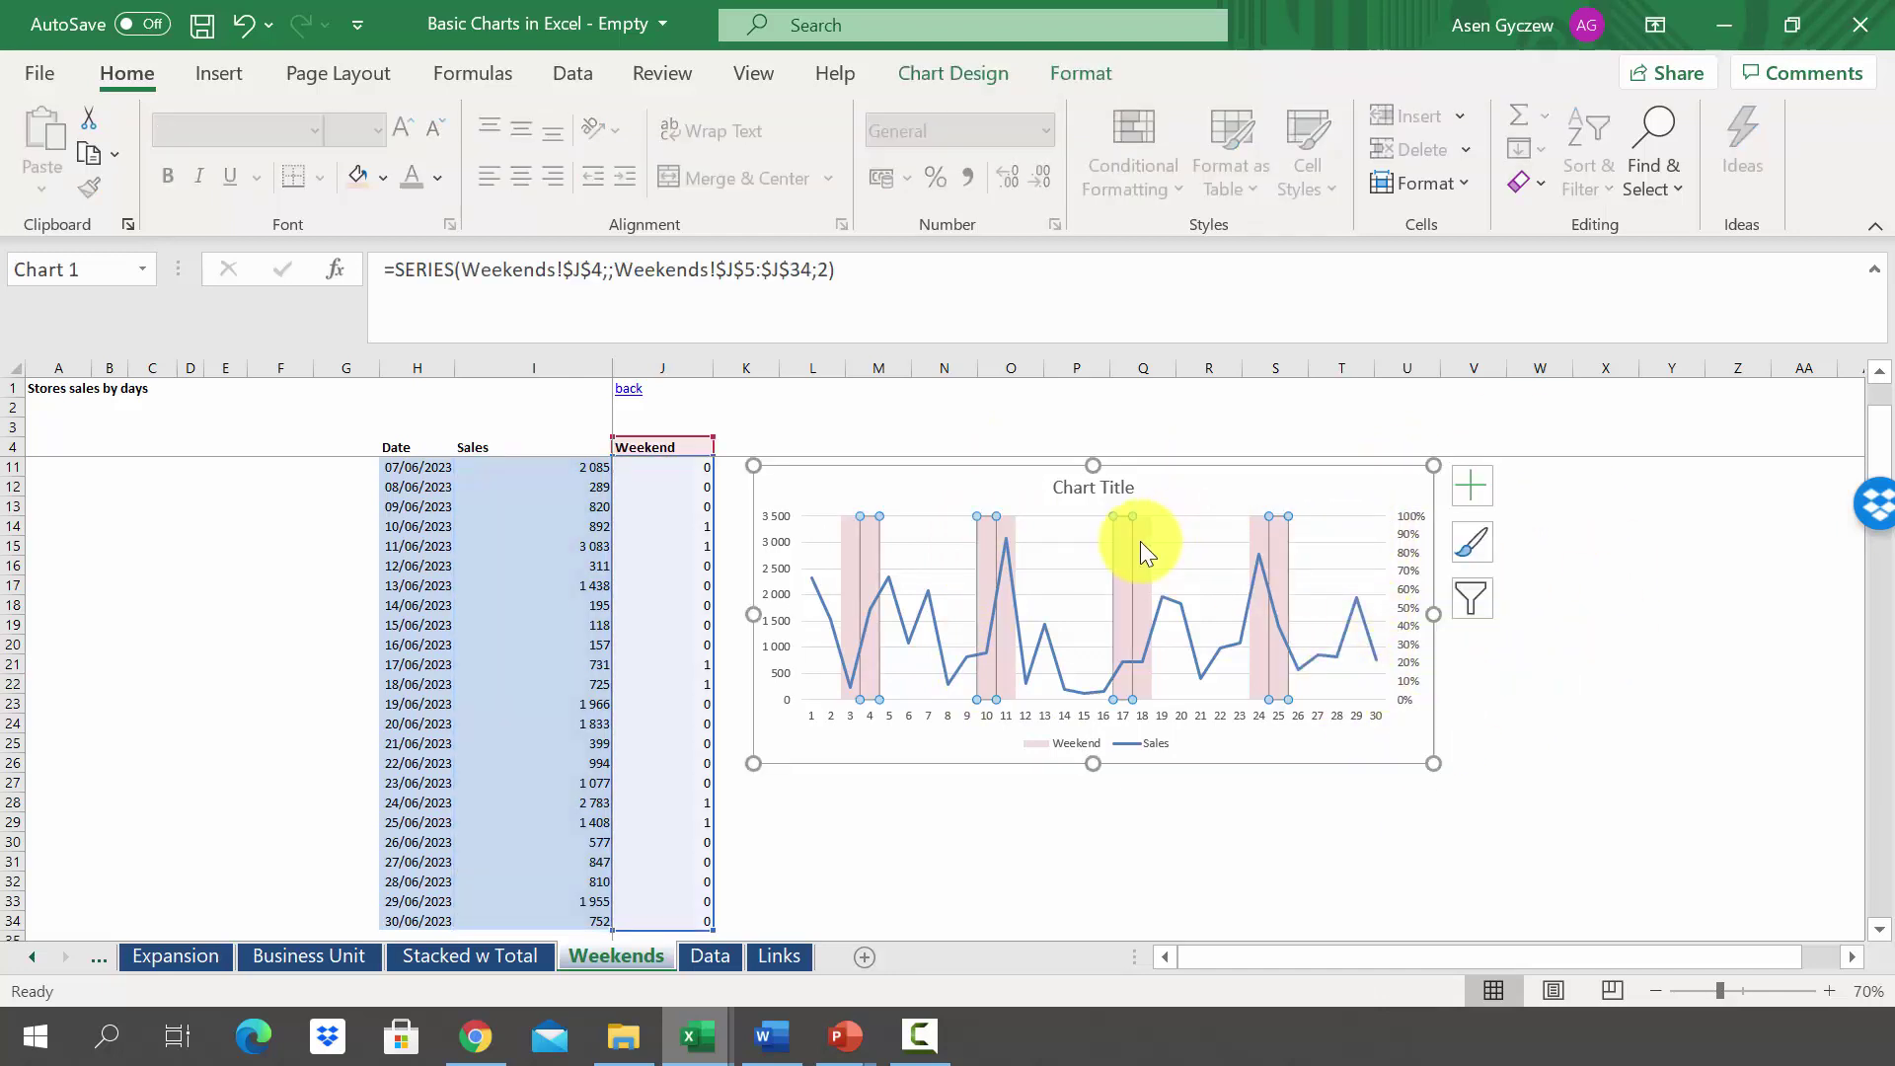
{"action": "left_click", "coordinate": [1144, 540]}
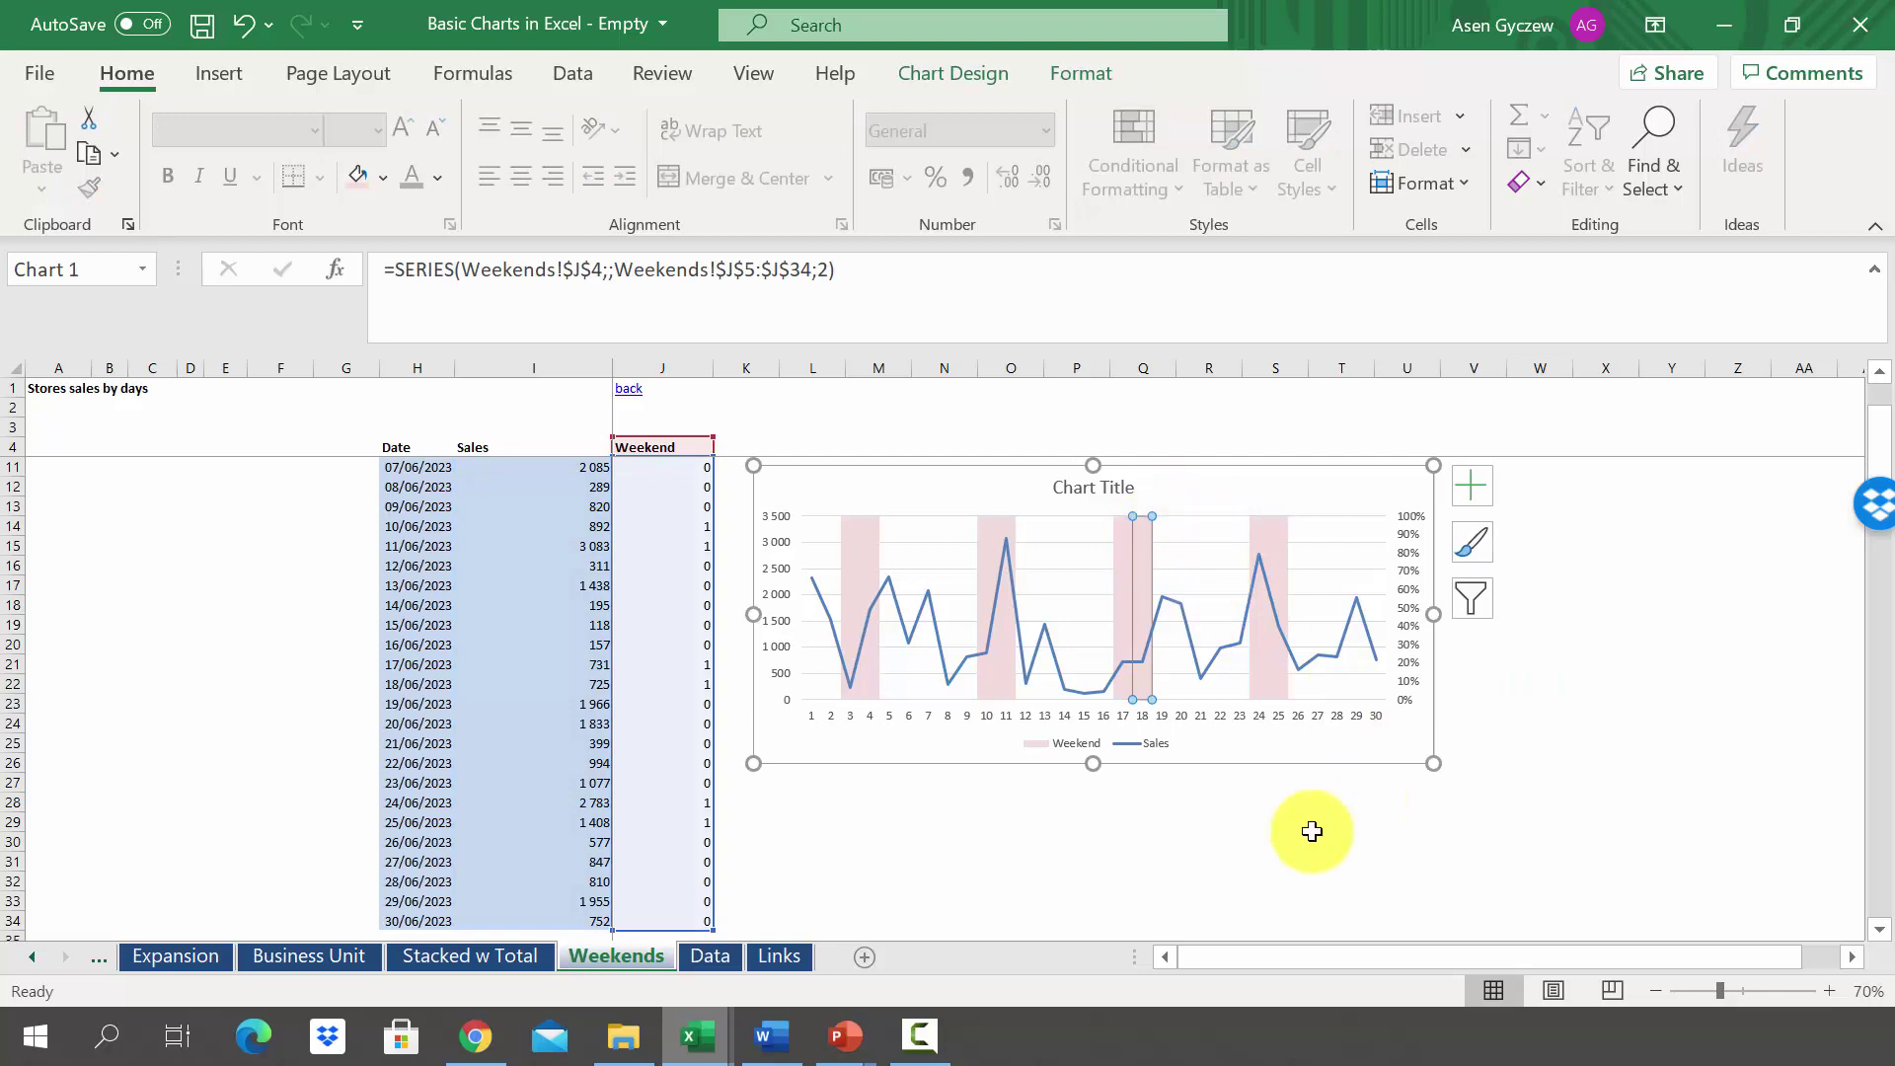
{"action": "left_click", "coordinate": [1213, 842]}
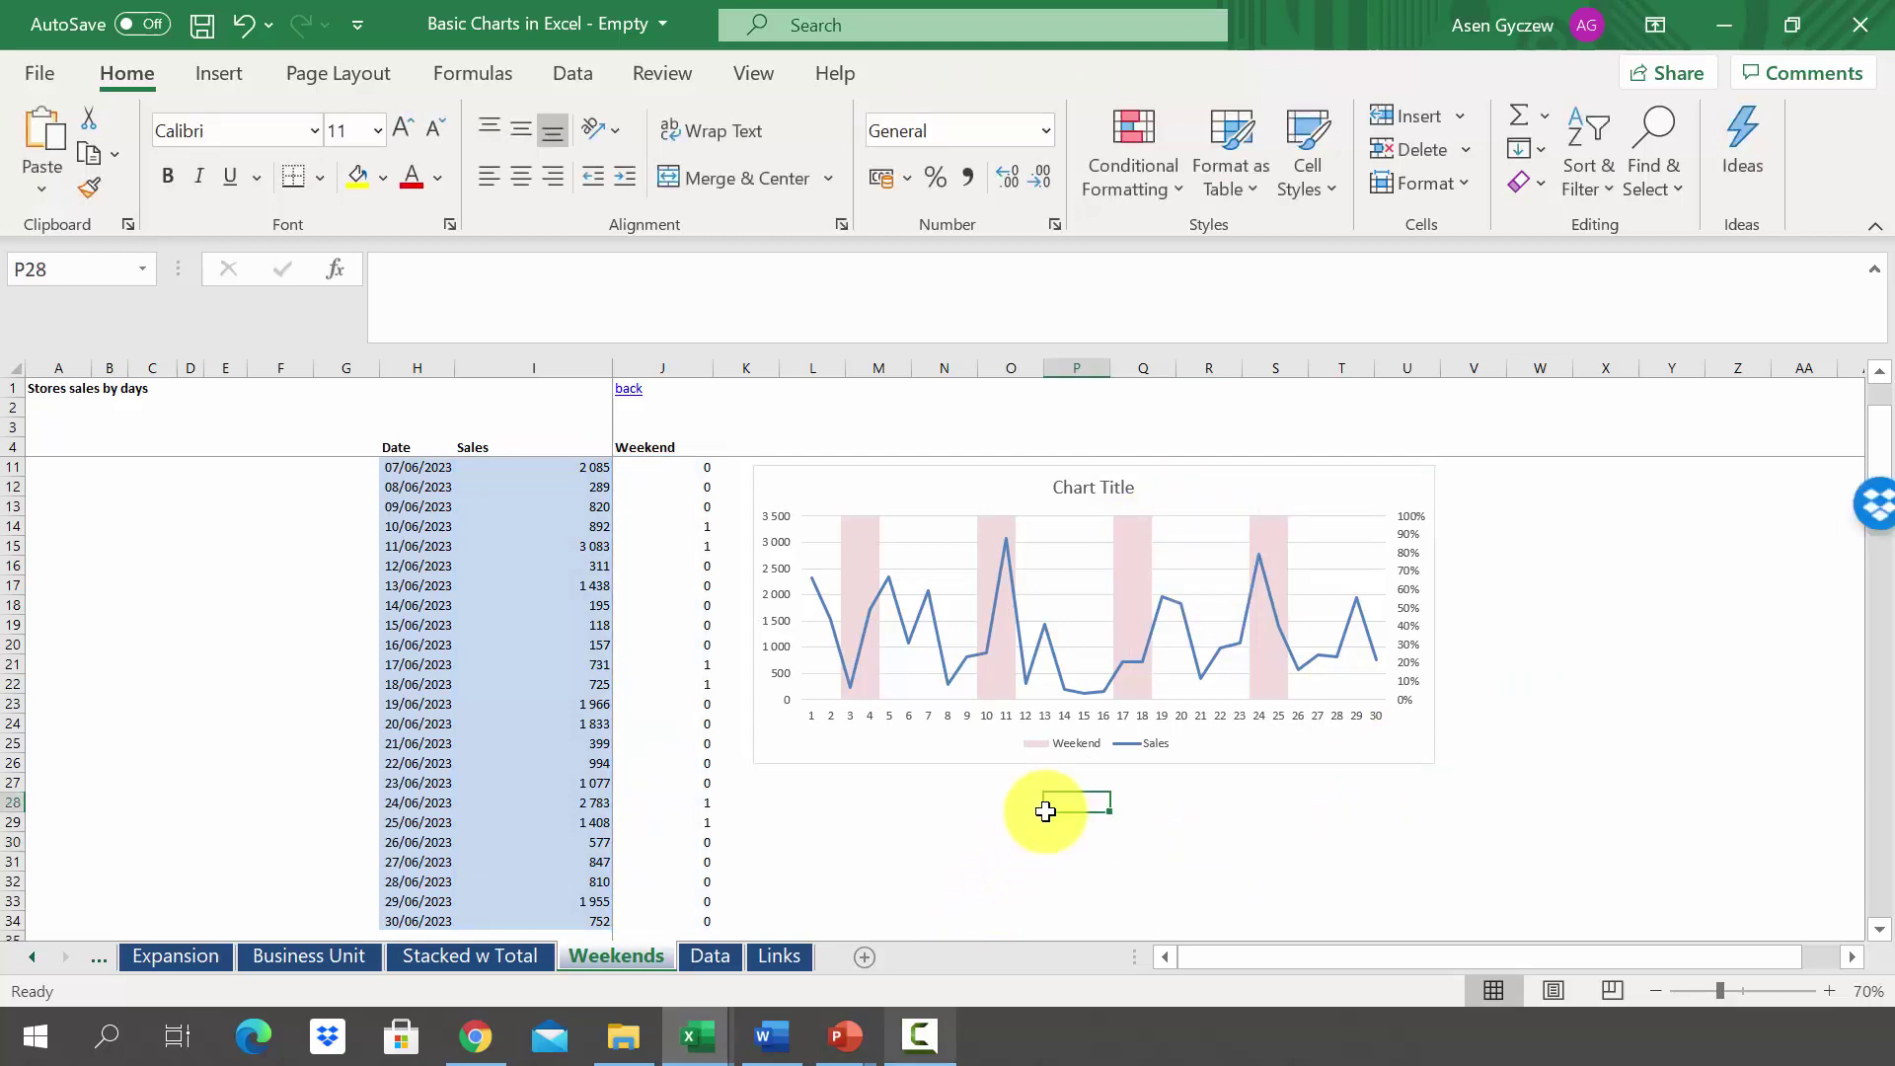